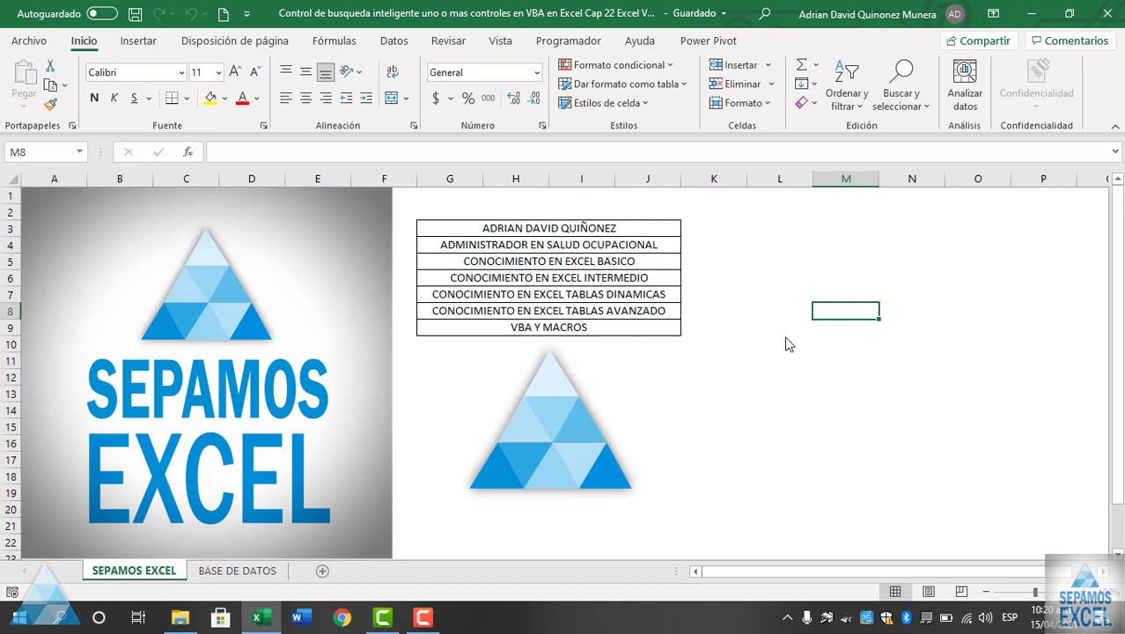
Switch to the BASE DE DATOS sheet and scroll through its ITEM-to-CELULAR records table
{"action": "left_click", "coordinate": [770, 275]}
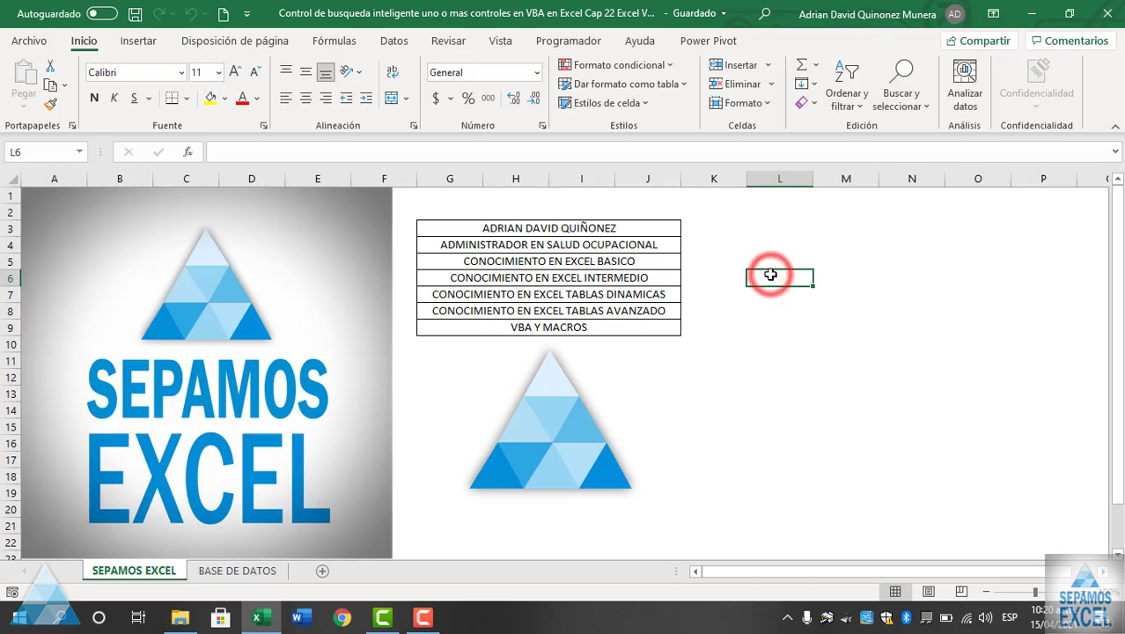
{"action": "left_click", "coordinate": [236, 570]}
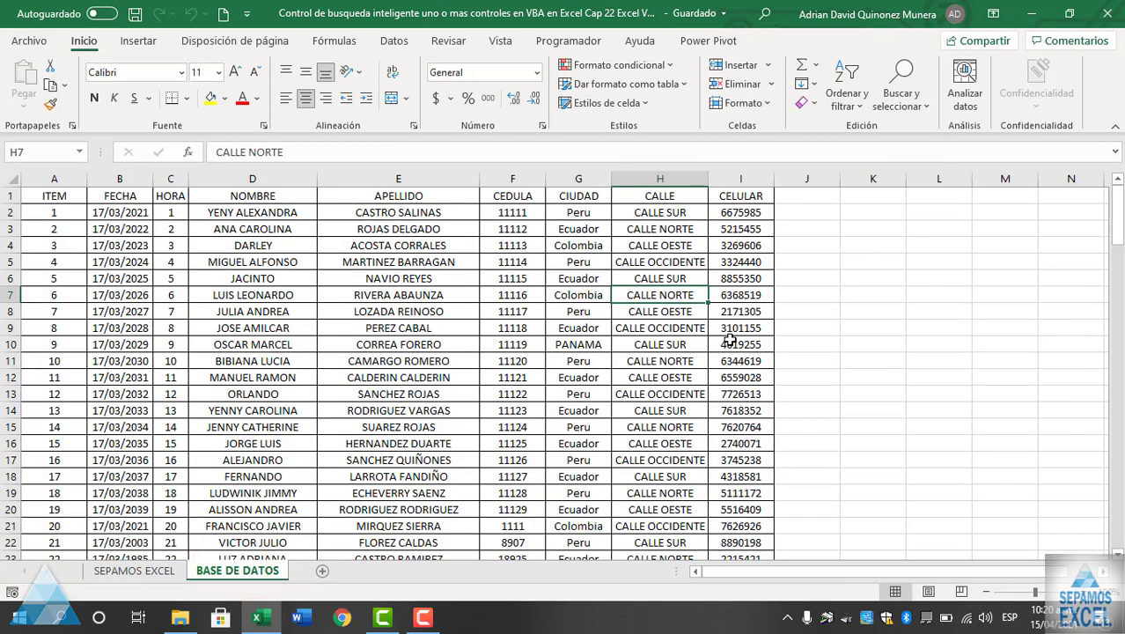
{"action": "scroll", "coordinate": [715, 342], "scroll_direction": "down", "scroll_amount": 4}
{"action": "scroll", "coordinate": [694, 345], "scroll_direction": "up", "scroll_amount": 4}
{"action": "scroll", "coordinate": [440, 295], "scroll_direction": "down", "scroll_amount": 3}
{"action": "scroll", "coordinate": [438, 303], "scroll_direction": "up", "scroll_amount": 3}
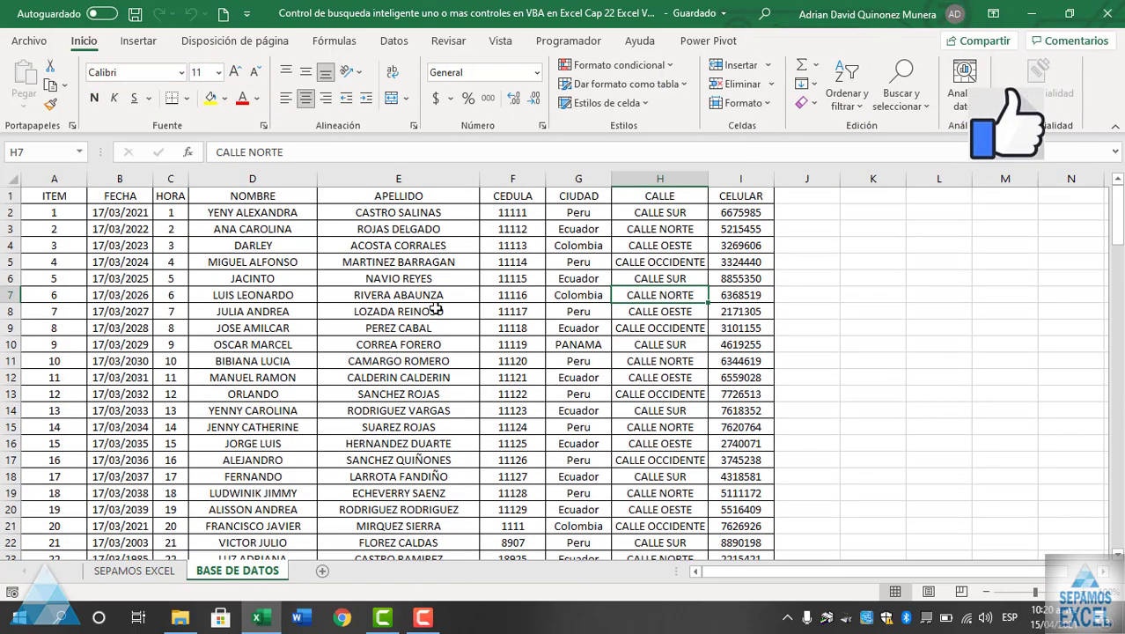
{"action": "scroll", "coordinate": [436, 308], "scroll_direction": "down", "scroll_amount": 3}
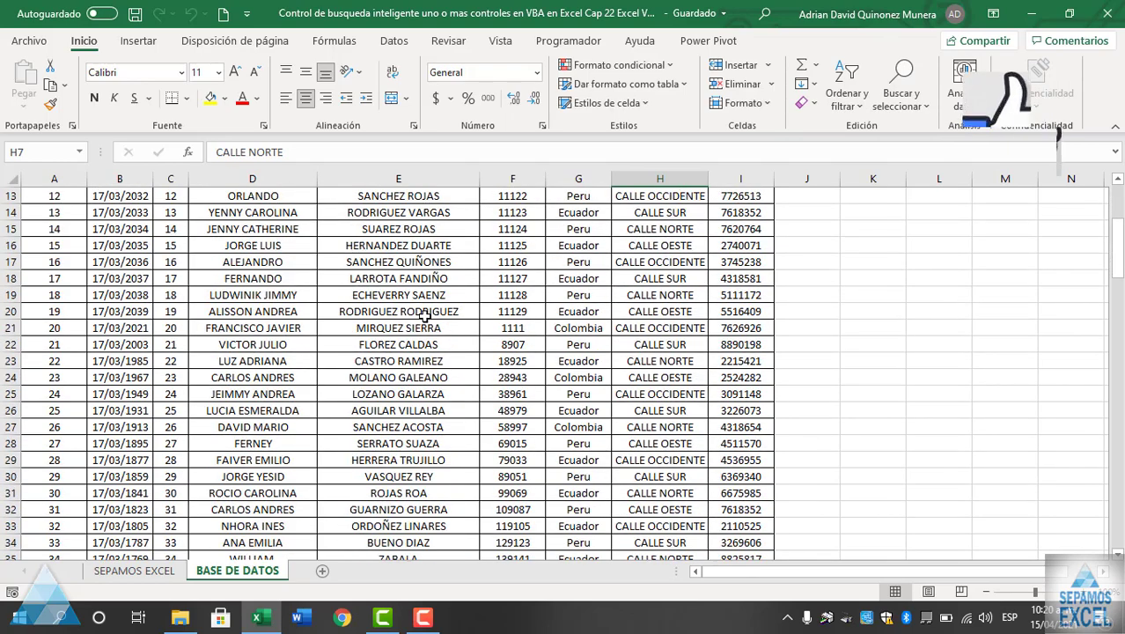
{"action": "scroll", "coordinate": [432, 313], "scroll_direction": "down", "scroll_amount": 4}
{"action": "scroll", "coordinate": [424, 315], "scroll_direction": "up", "scroll_amount": 6}
{"action": "scroll", "coordinate": [422, 317], "scroll_direction": "up", "scroll_amount": 1}
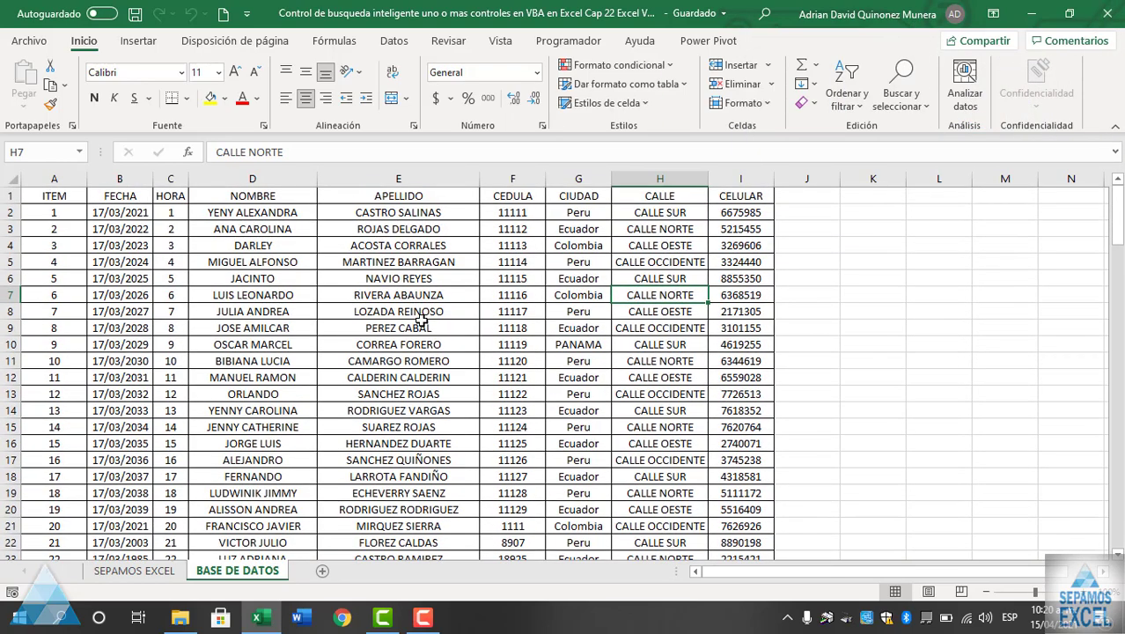
{"action": "scroll", "coordinate": [286, 309], "scroll_direction": "down", "scroll_amount": 6}
{"action": "scroll", "coordinate": [294, 321], "scroll_direction": "down", "scroll_amount": 3}
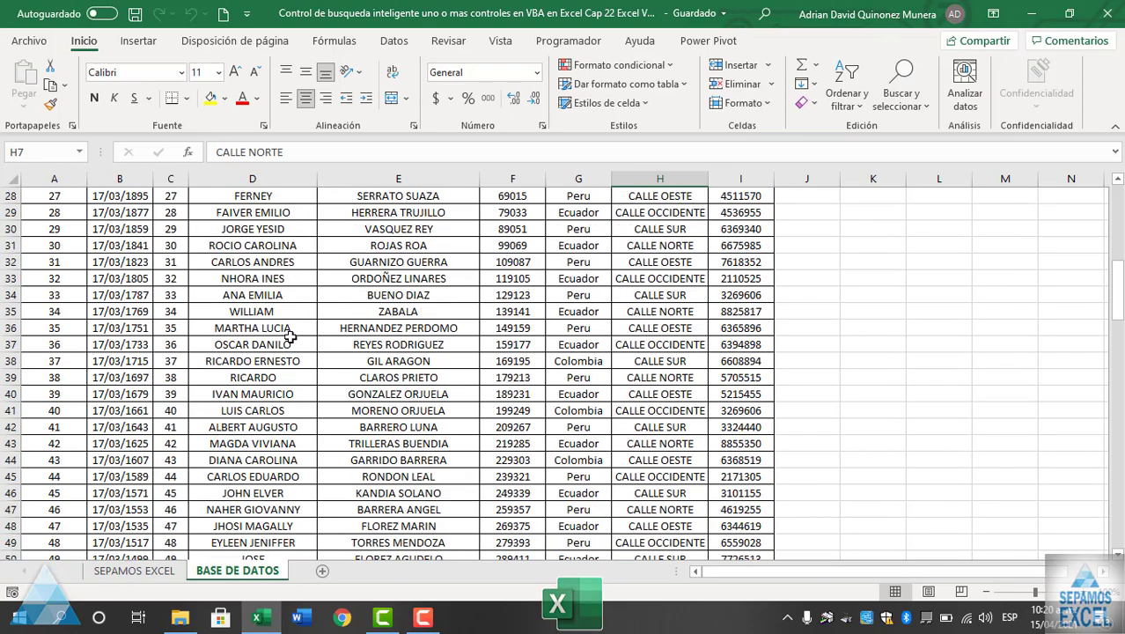
{"action": "scroll", "coordinate": [294, 331], "scroll_direction": "down", "scroll_amount": 9}
{"action": "scroll", "coordinate": [291, 336], "scroll_direction": "up", "scroll_amount": 4}
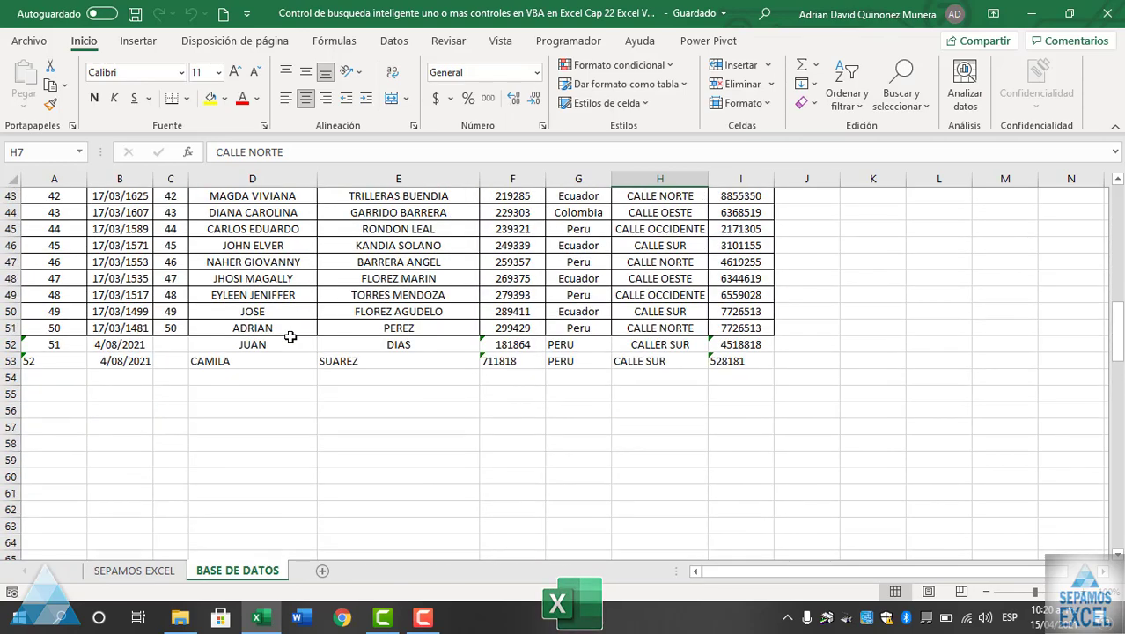
{"action": "scroll", "coordinate": [291, 334], "scroll_direction": "up", "scroll_amount": 5}
{"action": "scroll", "coordinate": [291, 330], "scroll_direction": "up", "scroll_amount": 7}
{"action": "scroll", "coordinate": [291, 328], "scroll_direction": "up", "scroll_amount": 2}
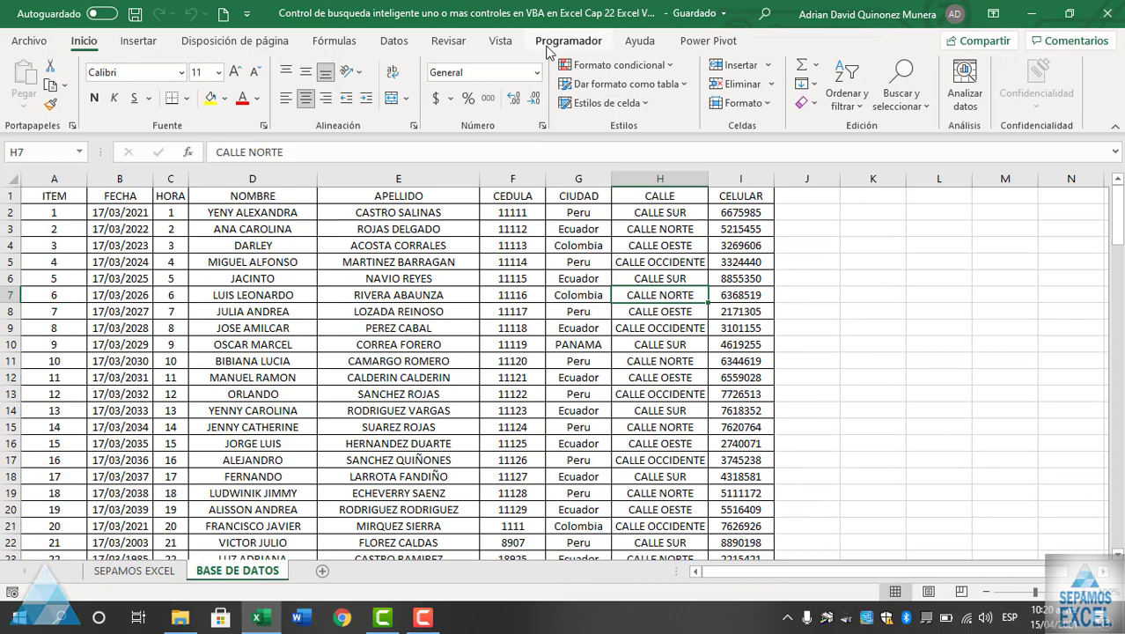
Open the VBA editor from the Programador tab and run UserForm1
{"action": "left_click", "coordinate": [551, 44]}
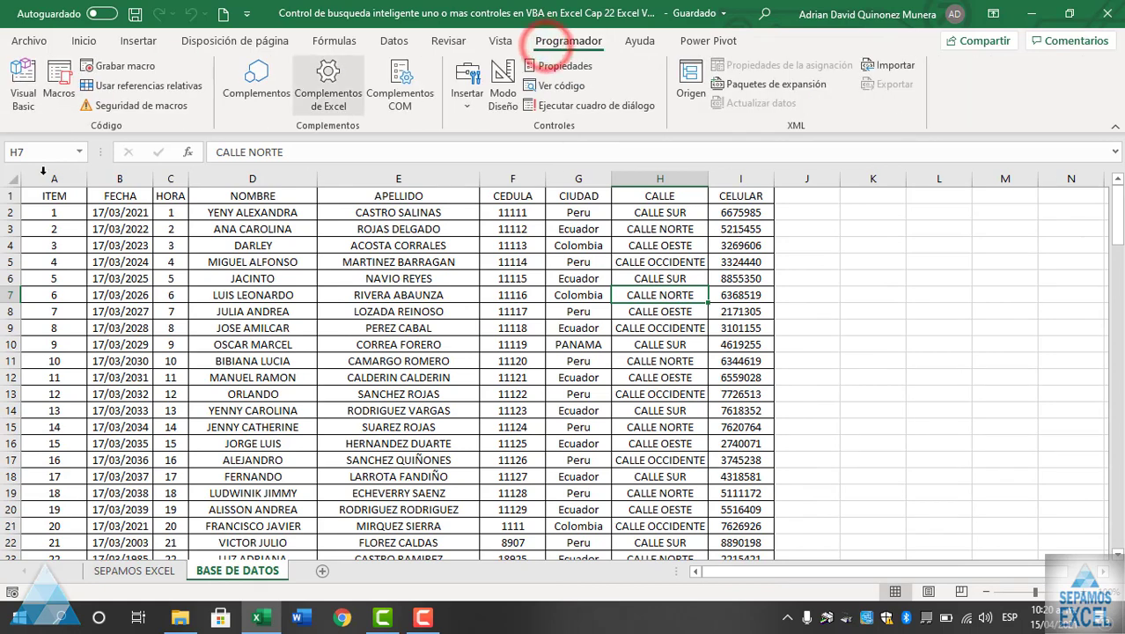
{"action": "left_click", "coordinate": [27, 105]}
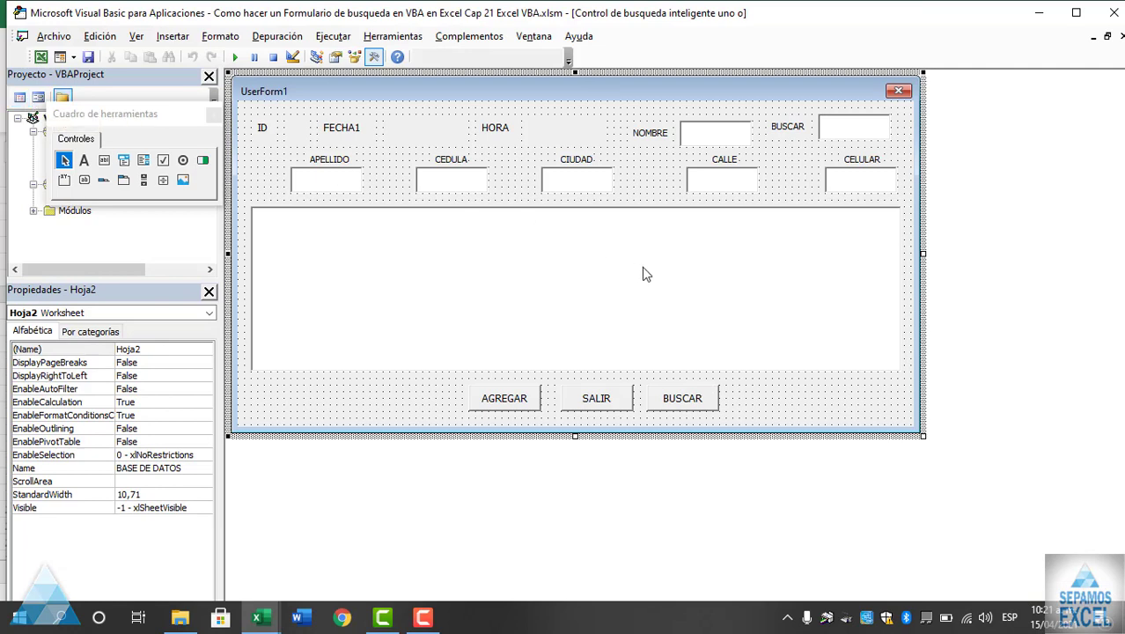
{"action": "left_click", "coordinate": [760, 386]}
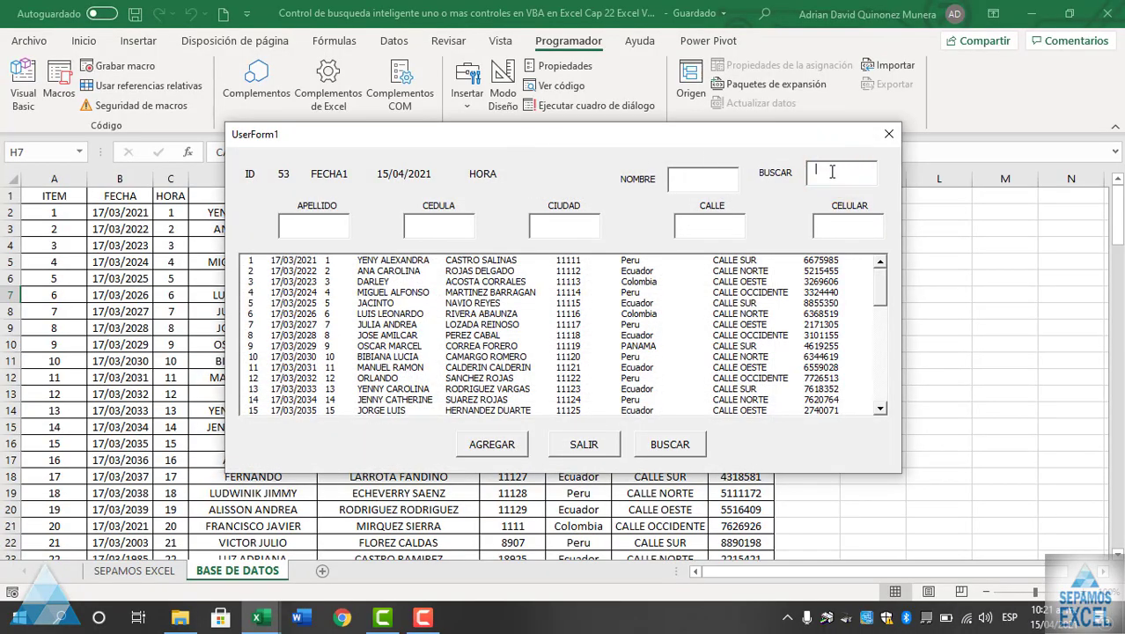
Search BUSCAR for 'adr', then search with an empty term to list every record
{"action": "type", "text": "adr"}
{"action": "left_click", "coordinate": [659, 443]}
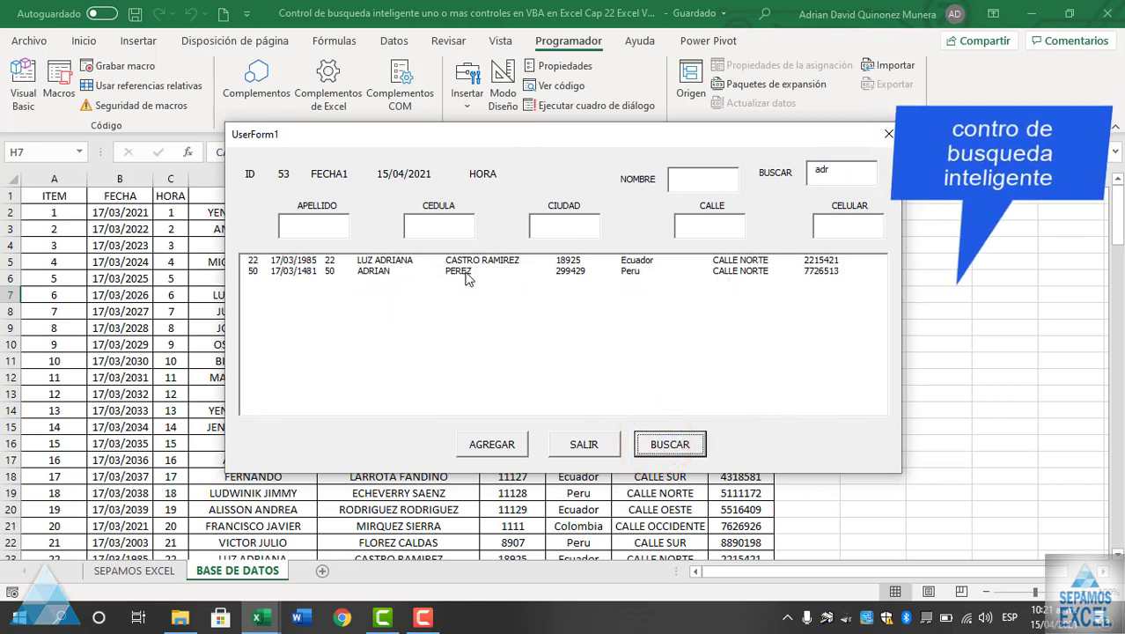
{"action": "left_click", "coordinate": [850, 176]}
{"action": "key", "text": "BackSpace"}
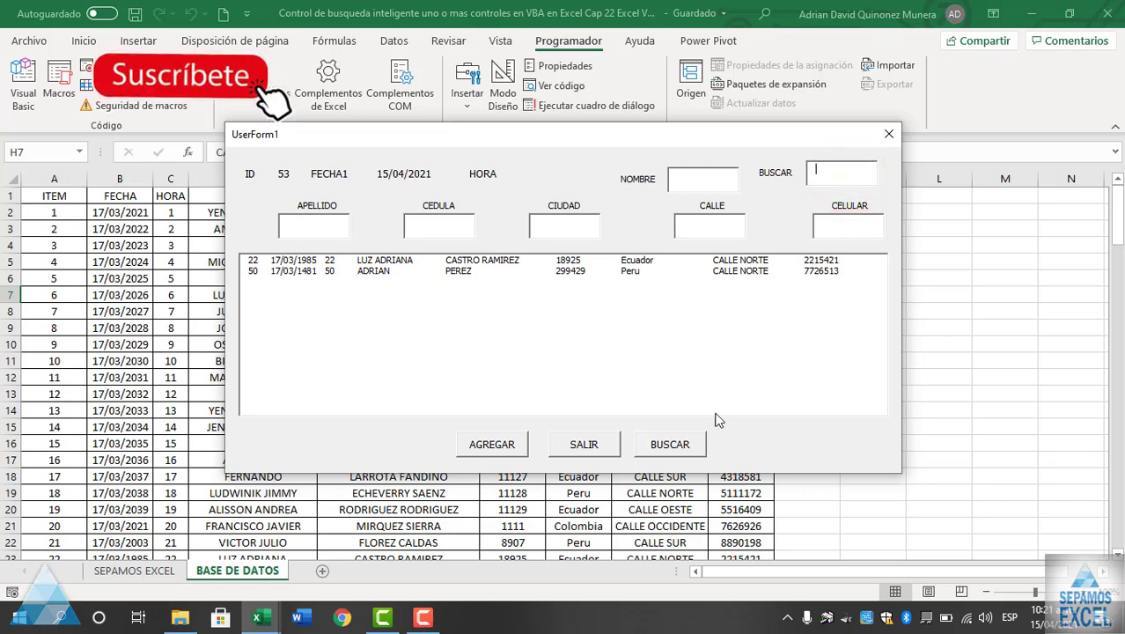
{"action": "left_click", "coordinate": [666, 444]}
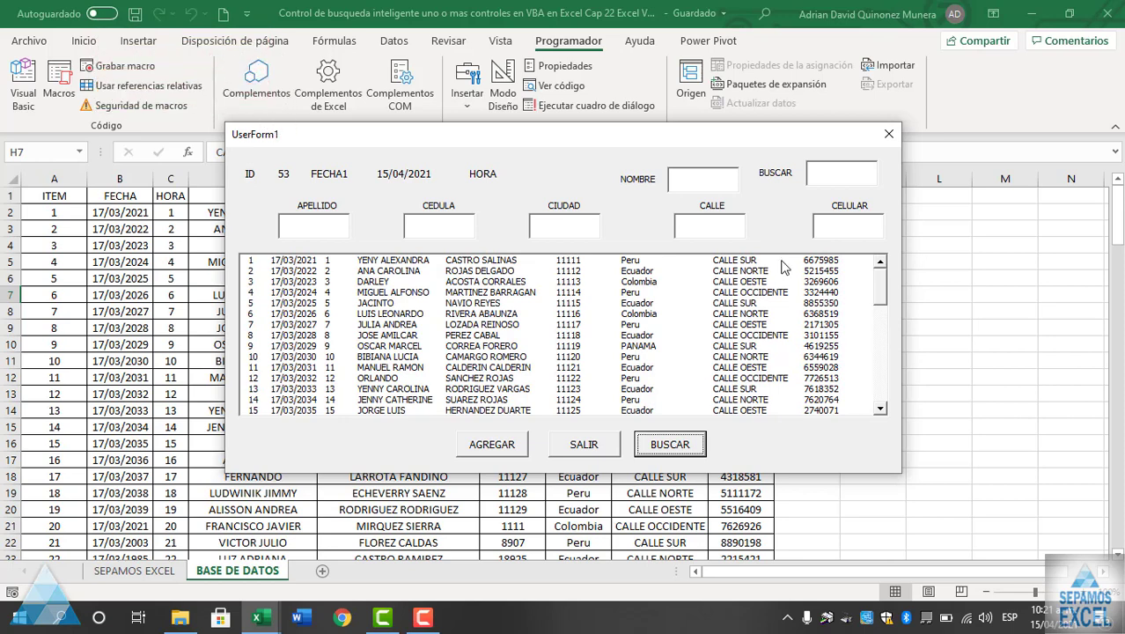
Search for 'dar' and select the single matching result row
{"action": "left_click", "coordinate": [844, 173]}
{"action": "type", "text": "dar"}
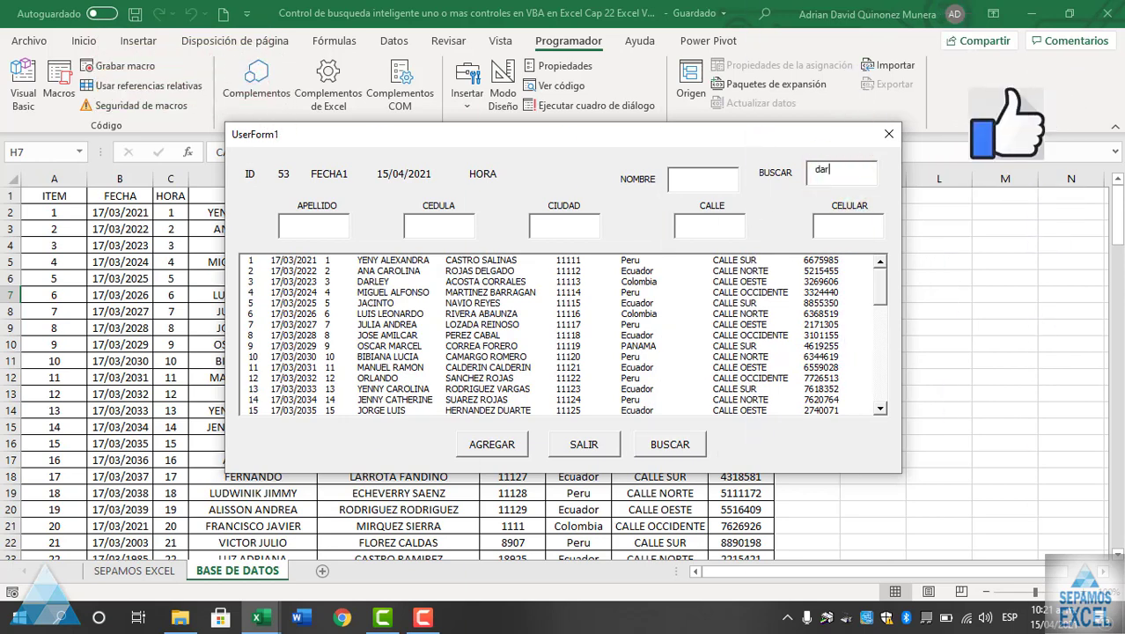
{"action": "left_click", "coordinate": [656, 449]}
{"action": "left_click", "coordinate": [363, 264]}
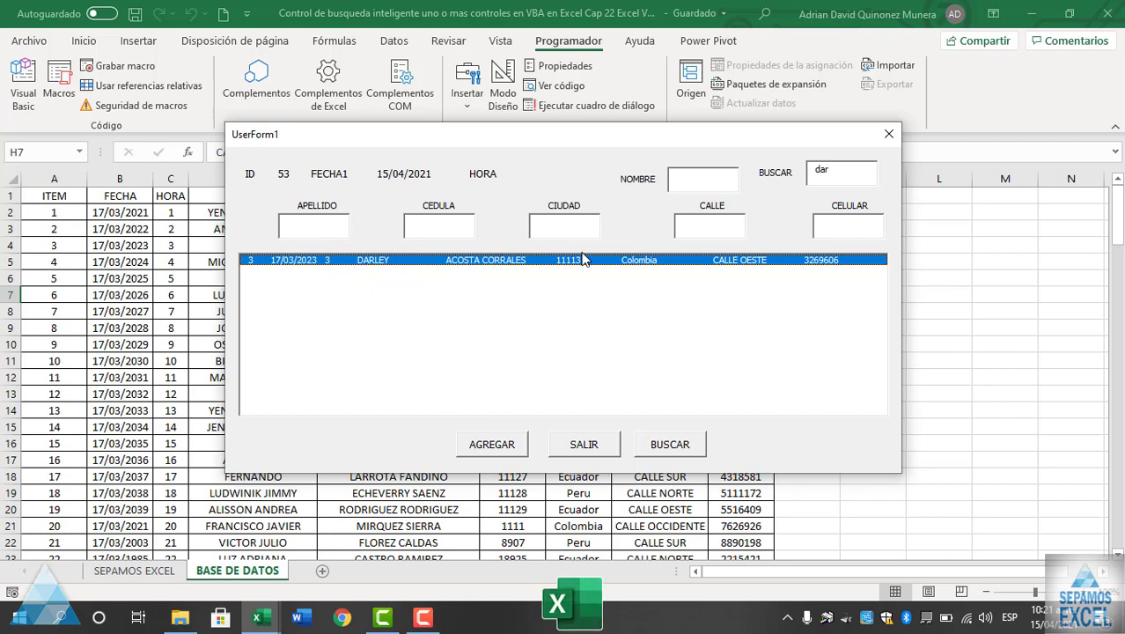
Rerun the search for 'adr' and close the running form
{"action": "double_click", "coordinate": [839, 172]}
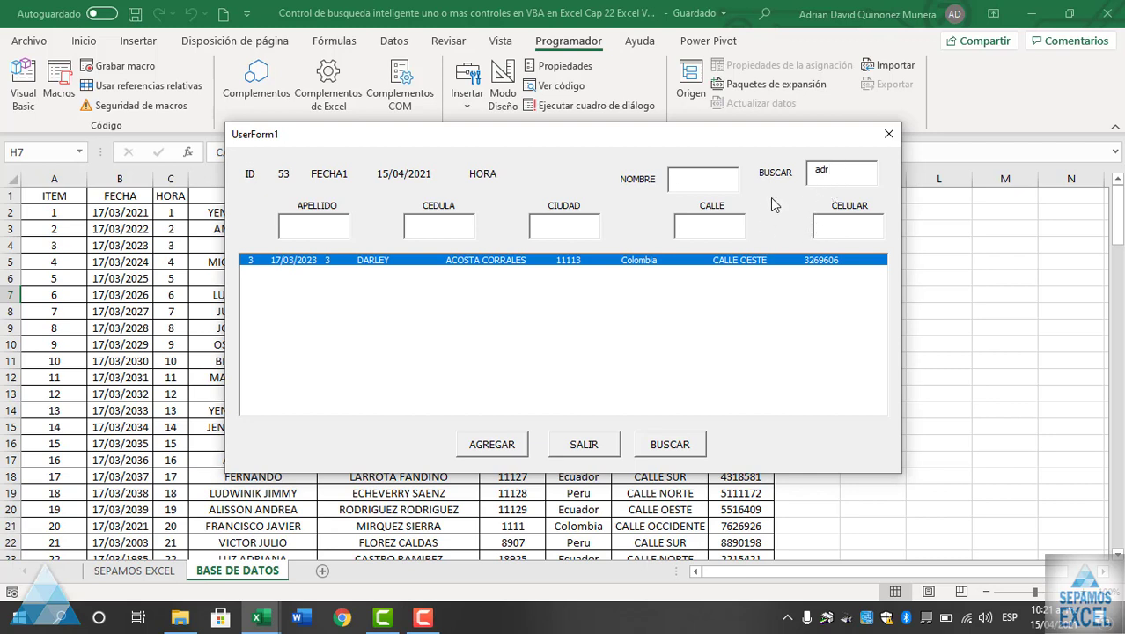
{"action": "left_click", "coordinate": [668, 447]}
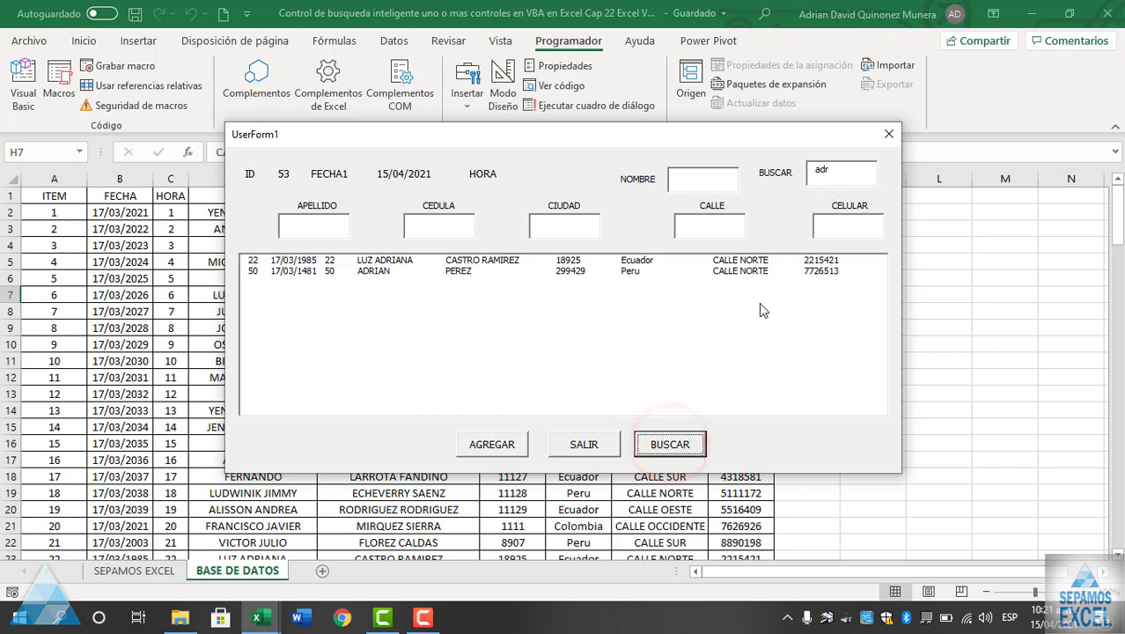
{"action": "left_click", "coordinate": [887, 141]}
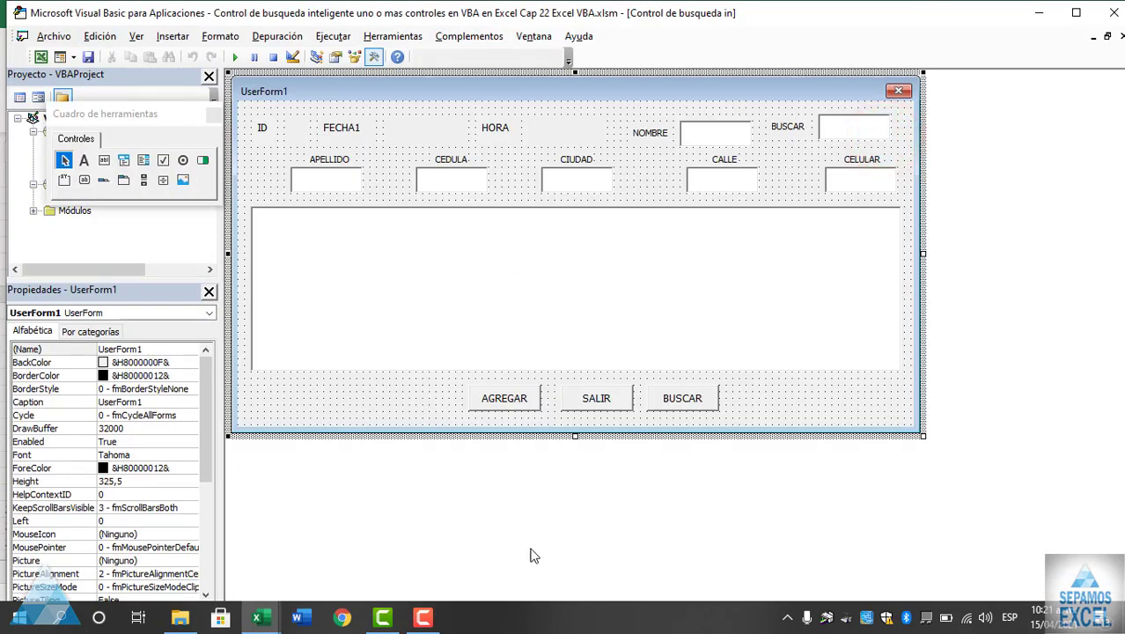
Make the form taller, lower the list and buttons, and delete the HORA and empty labels
{"action": "left_click_drag", "start_coordinate": [575, 435], "coordinate": [574, 533]}
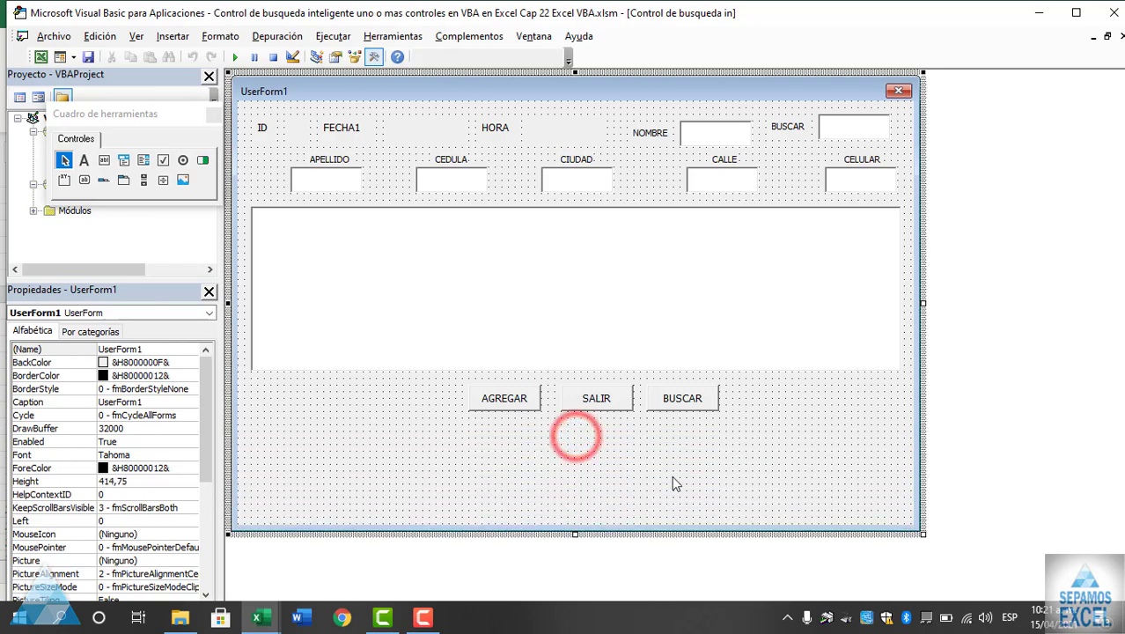
{"action": "left_click_drag", "start_coordinate": [796, 461], "coordinate": [419, 257]}
{"action": "left_click_drag", "start_coordinate": [498, 271], "coordinate": [499, 337]}
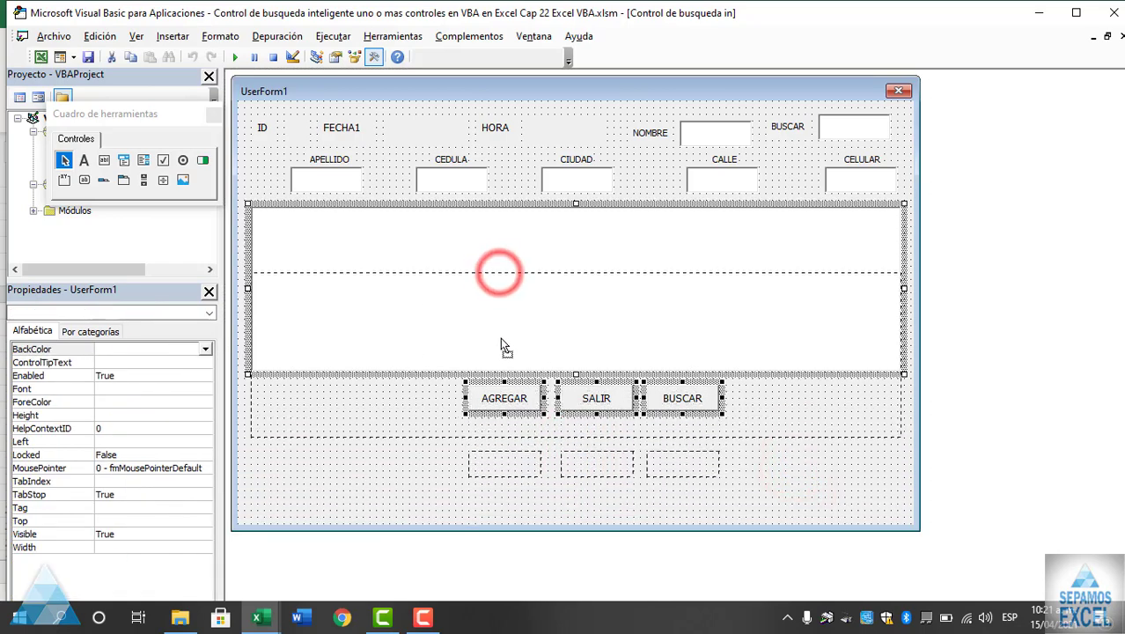
{"action": "left_click", "coordinate": [560, 135]}
{"action": "key", "text": "Delete"}
{"action": "left_click", "coordinate": [498, 134]}
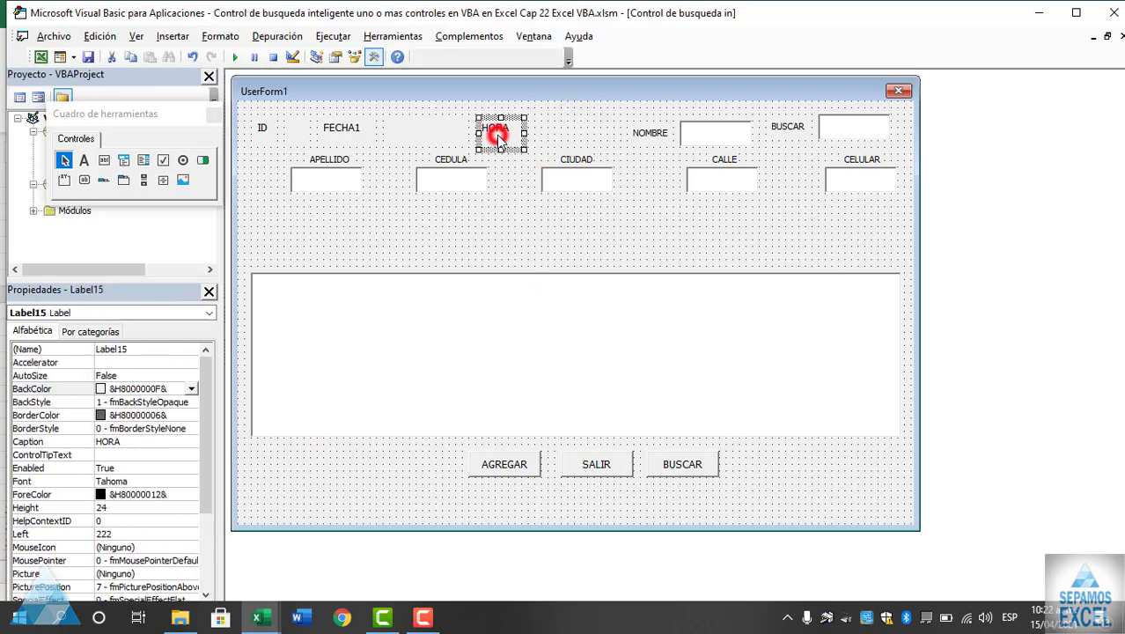
{"action": "key", "text": "Delete"}
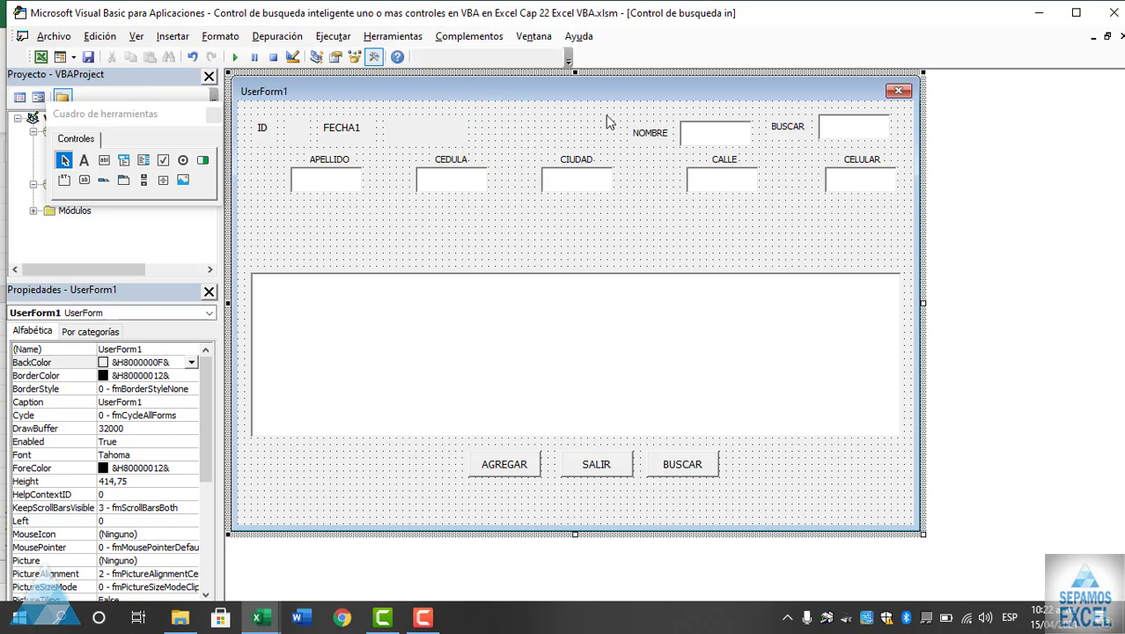
Rearrange the row of field labels and boxes, placing NOMBRE on the left side
{"action": "left_click_drag", "start_coordinate": [724, 147], "coordinate": [327, 238]}
{"action": "left_click", "coordinate": [405, 243]}
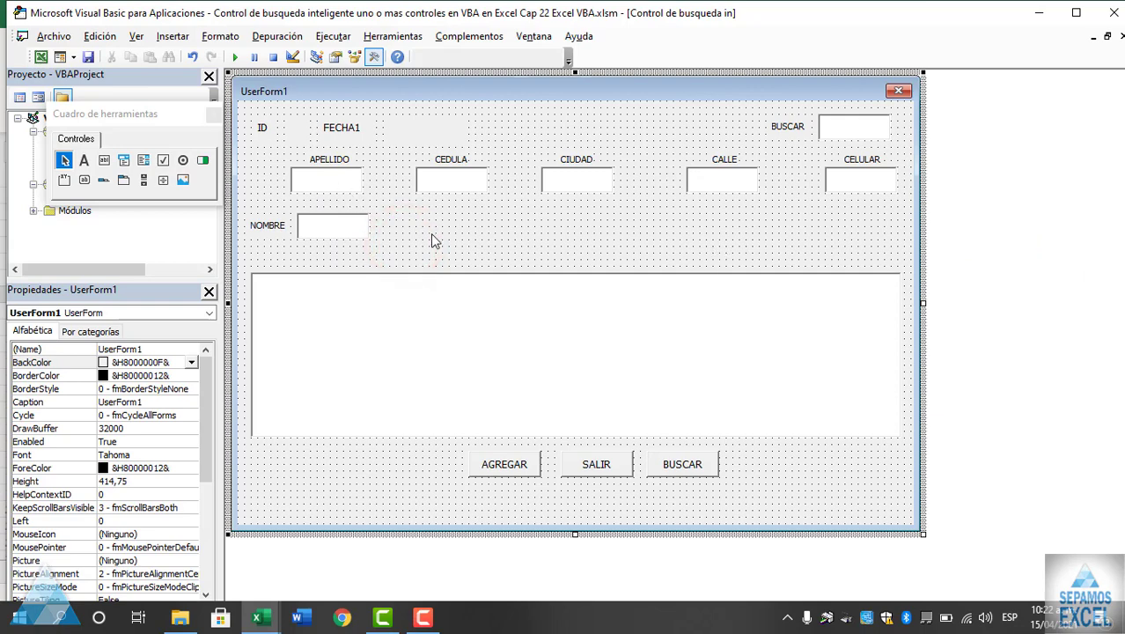
{"action": "mouse_move", "coordinate": [392, 233]}
{"action": "left_mouse_down"}
{"action": "mouse_move", "coordinate": [264, 220]}
{"action": "mouse_move", "coordinate": [629, 128]}
{"action": "left_mouse_up"}
{"action": "mouse_move", "coordinate": [264, 171]}
{"action": "left_mouse_down"}
{"action": "mouse_move", "coordinate": [907, 192]}
{"action": "mouse_move", "coordinate": [847, 225]}
{"action": "left_mouse_up"}
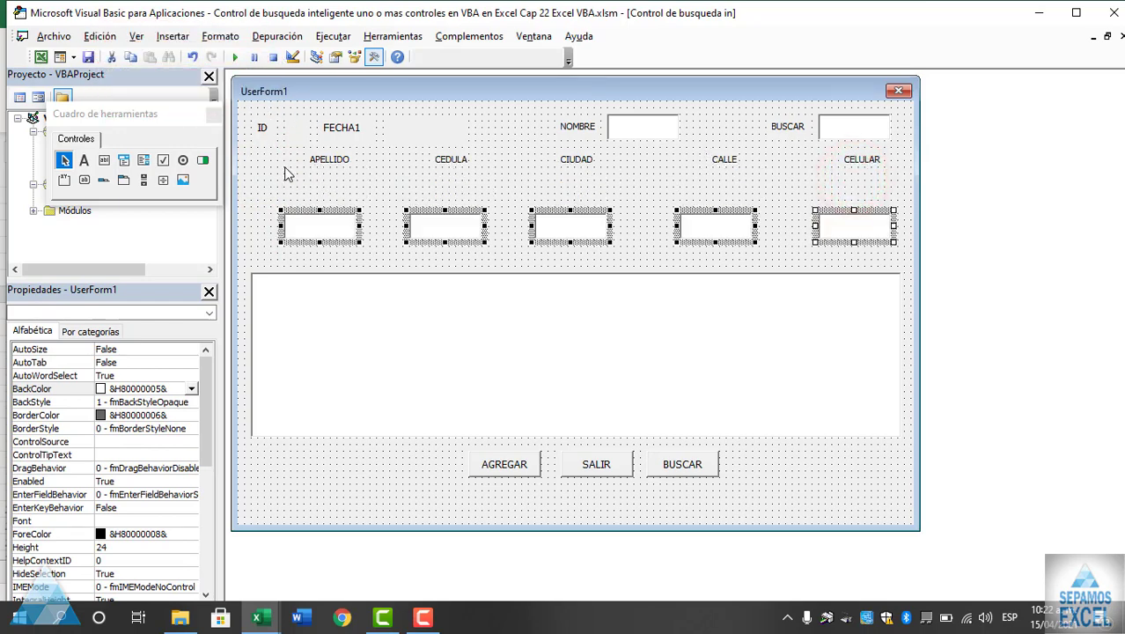
{"action": "key", "text": "ctrl+z"}
{"action": "left_click", "coordinate": [269, 204]}
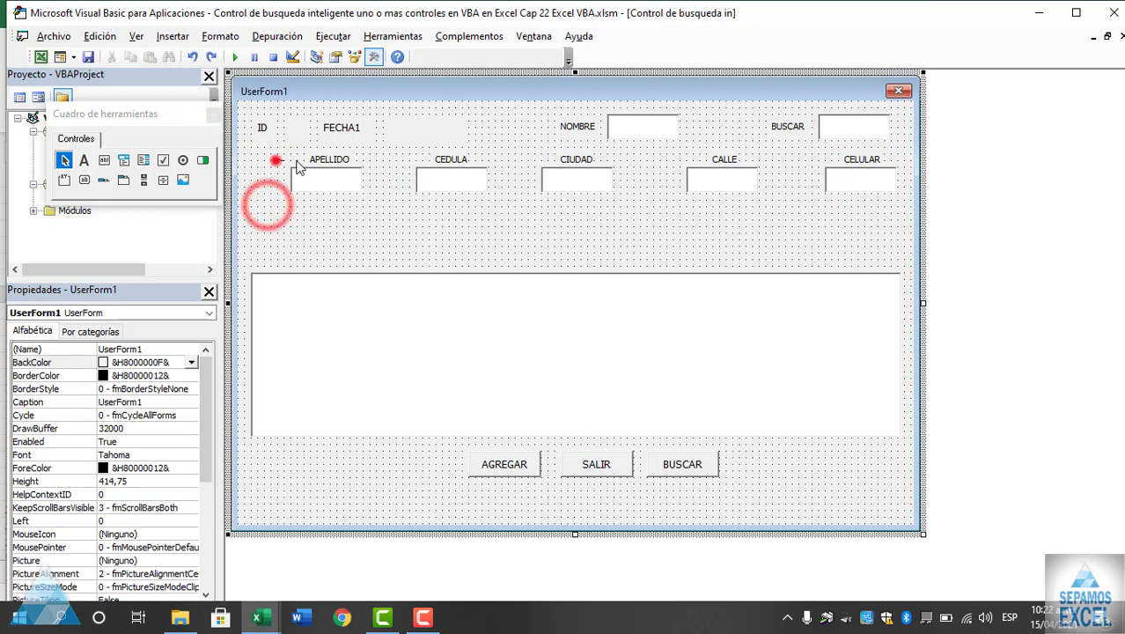
{"action": "mouse_move", "coordinate": [269, 159]}
{"action": "left_mouse_down"}
{"action": "mouse_move", "coordinate": [691, 172]}
{"action": "mouse_move", "coordinate": [879, 190]}
{"action": "mouse_move", "coordinate": [870, 240]}
{"action": "left_mouse_up"}
{"action": "left_click_drag", "start_coordinate": [653, 153], "coordinate": [564, 118]}
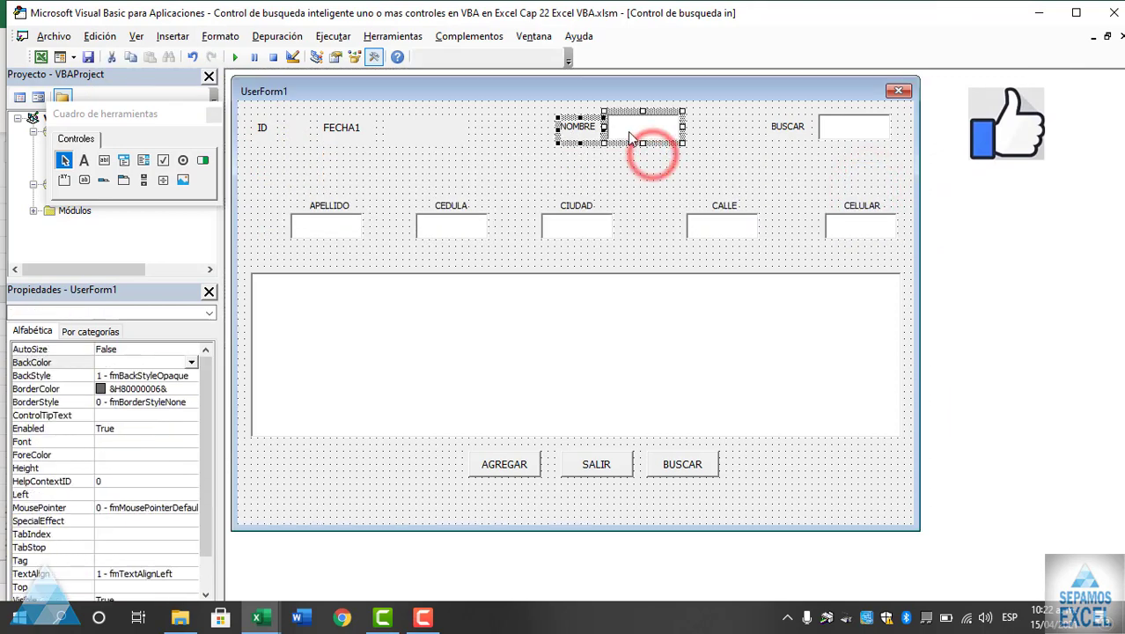
{"action": "mouse_move", "coordinate": [636, 131]}
{"action": "left_mouse_down"}
{"action": "mouse_move", "coordinate": [524, 185]}
{"action": "mouse_move", "coordinate": [324, 187]}
{"action": "mouse_move", "coordinate": [345, 238]}
{"action": "mouse_move", "coordinate": [440, 187]}
{"action": "mouse_move", "coordinate": [429, 186]}
{"action": "left_mouse_up"}
{"action": "left_click", "coordinate": [438, 180]}
Shift FECHA1 right and place the APELLIDO label and box under NOMBRE, label on the left
{"action": "mouse_move", "coordinate": [514, 138]}
{"action": "left_mouse_down"}
{"action": "mouse_move", "coordinate": [379, 130]}
{"action": "mouse_move", "coordinate": [627, 139]}
{"action": "left_mouse_up"}
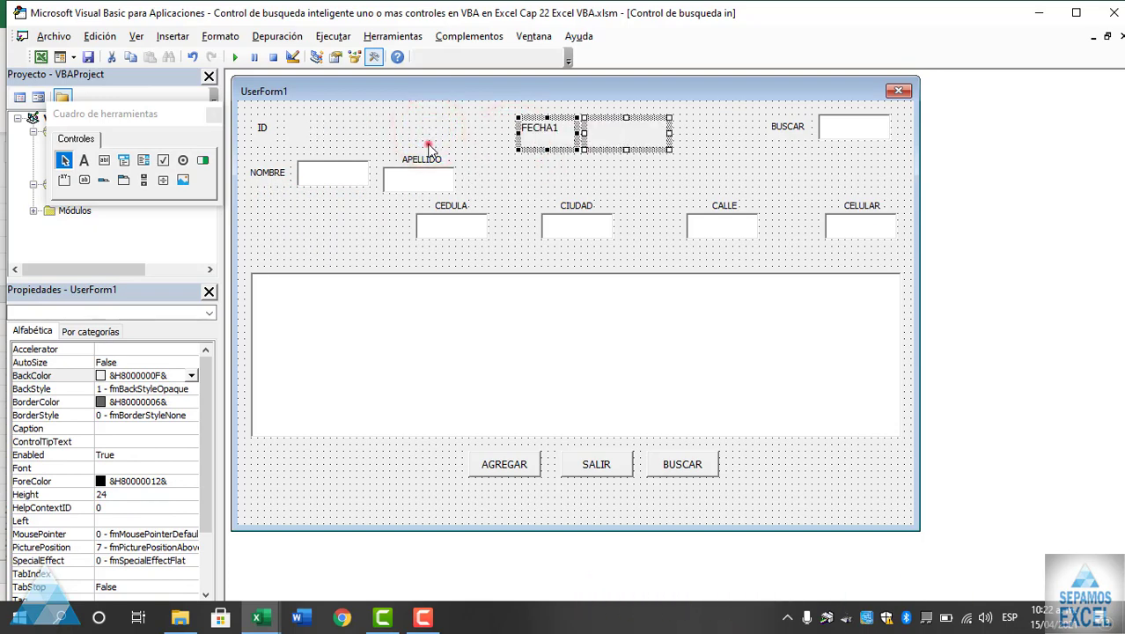
{"action": "mouse_move", "coordinate": [428, 147]}
{"action": "left_mouse_down"}
{"action": "mouse_move", "coordinate": [423, 176]}
{"action": "mouse_move", "coordinate": [329, 231]}
{"action": "left_mouse_up"}
{"action": "left_click", "coordinate": [446, 166]}
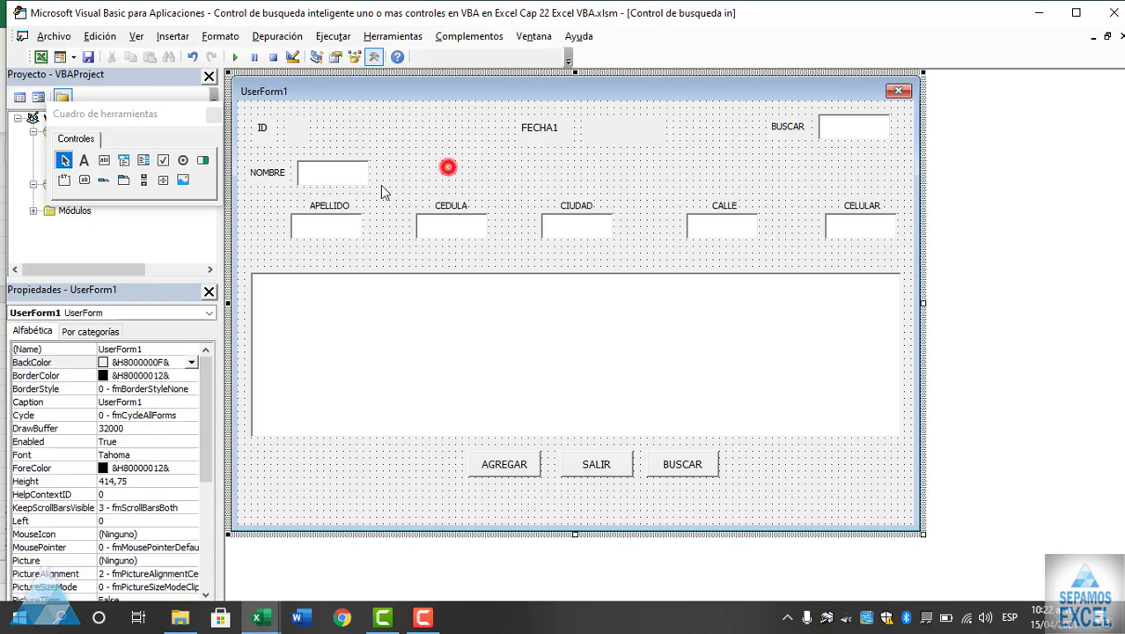
{"action": "left_click", "coordinate": [350, 205]}
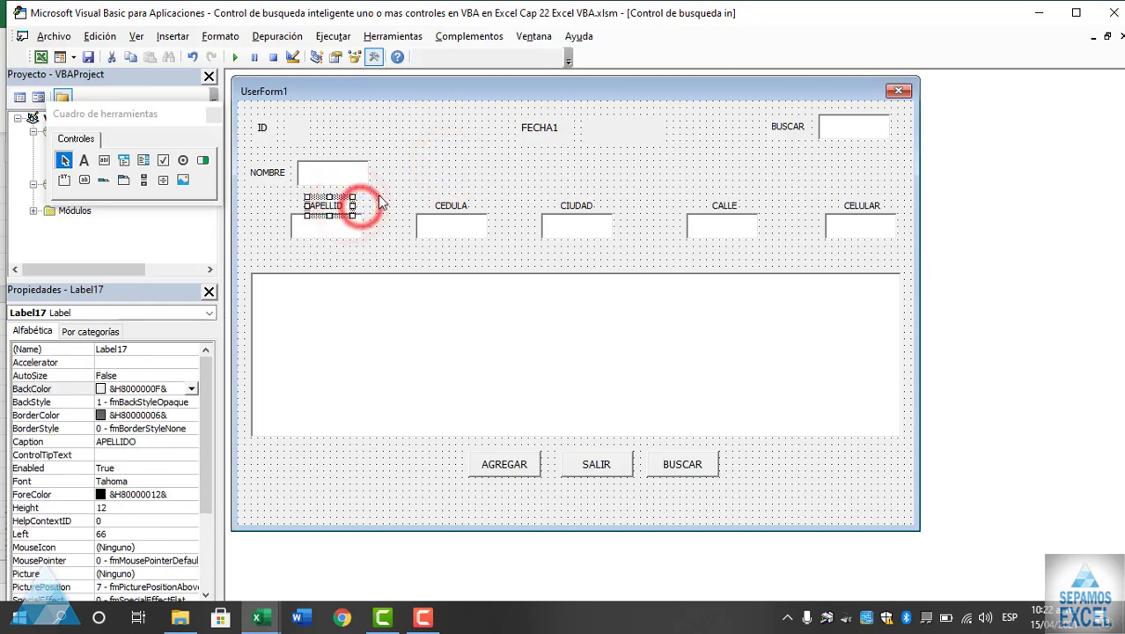
{"action": "left_click", "coordinate": [343, 227]}
{"action": "left_click_drag", "start_coordinate": [345, 218], "coordinate": [289, 224]}
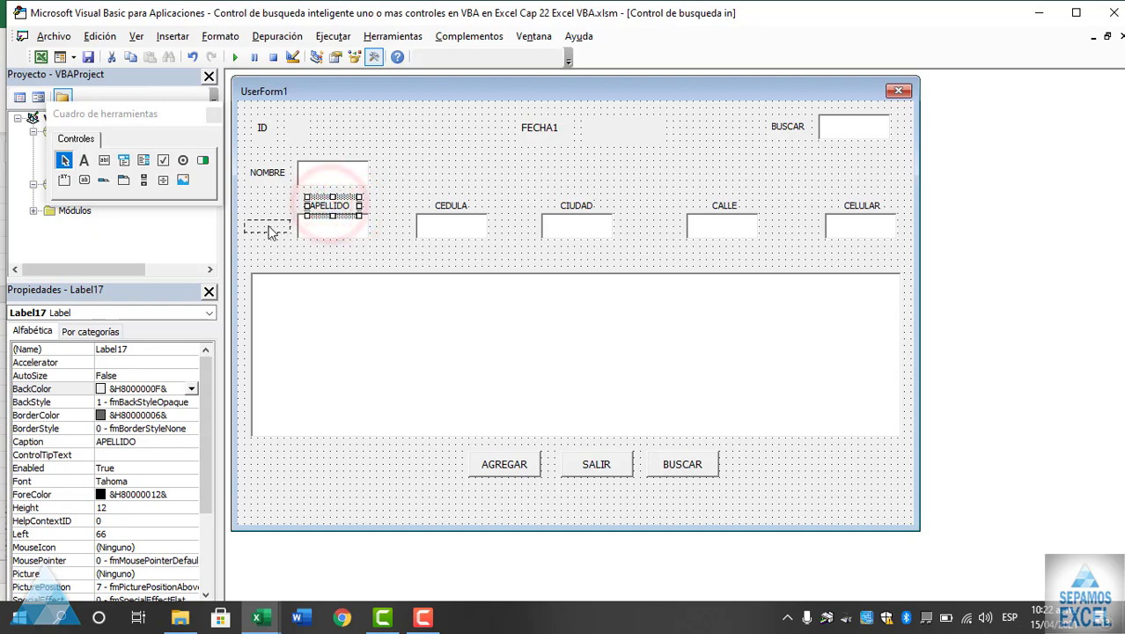
{"action": "left_click_drag", "start_coordinate": [289, 223], "coordinate": [269, 231]}
{"action": "left_click", "coordinate": [401, 194]}
{"action": "mouse_move", "coordinate": [344, 243]}
{"action": "left_mouse_down"}
{"action": "mouse_move", "coordinate": [256, 212]}
{"action": "mouse_move", "coordinate": [321, 222]}
{"action": "mouse_move", "coordinate": [321, 211]}
{"action": "left_mouse_up"}
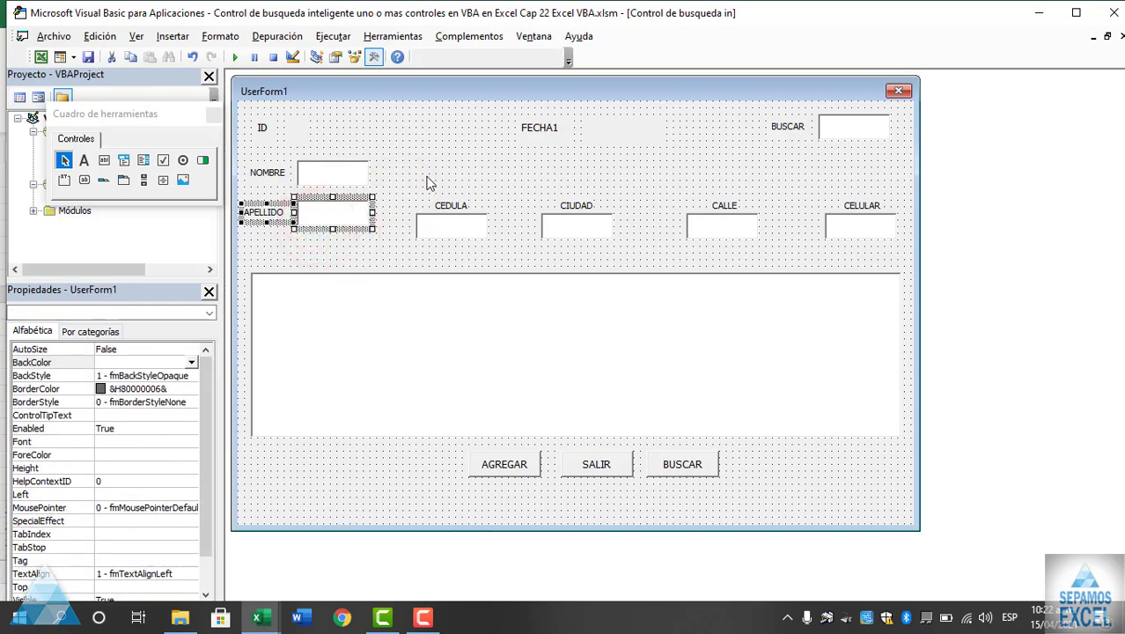
{"action": "left_click", "coordinate": [427, 178]}
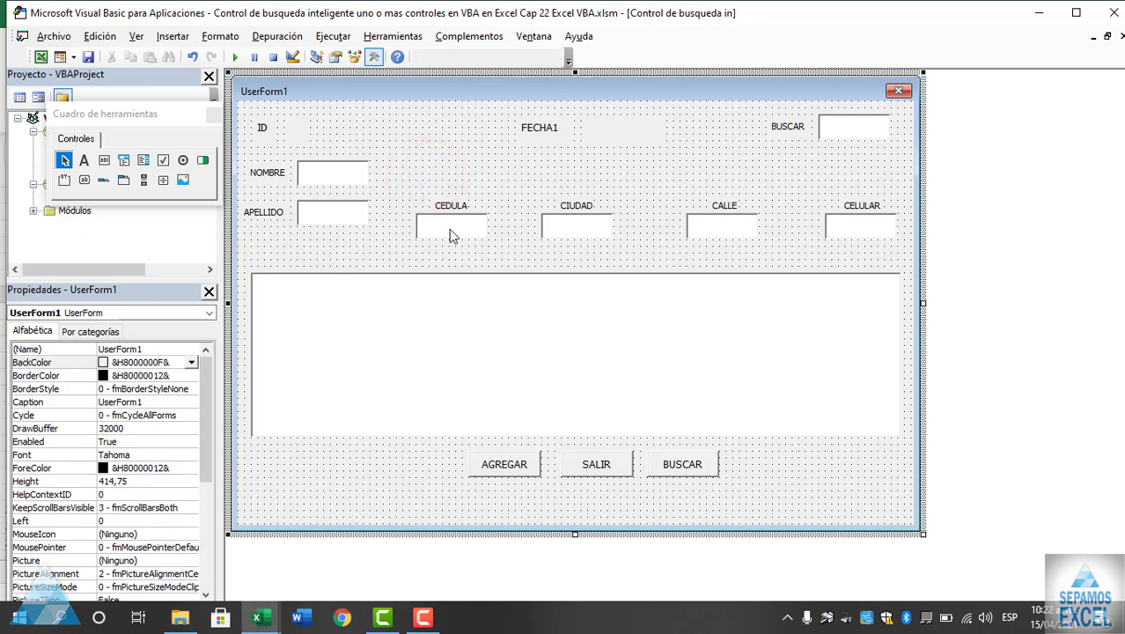
{"action": "mouse_move", "coordinate": [437, 199]}
{"action": "left_mouse_down"}
{"action": "mouse_move", "coordinate": [459, 227]}
{"action": "mouse_move", "coordinate": [520, 173]}
{"action": "mouse_move", "coordinate": [391, 176]}
{"action": "left_mouse_up"}
Pair the CEDULA box with its label and move the CIUDAD pair beside APELLIDO
{"action": "left_click", "coordinate": [459, 158]}
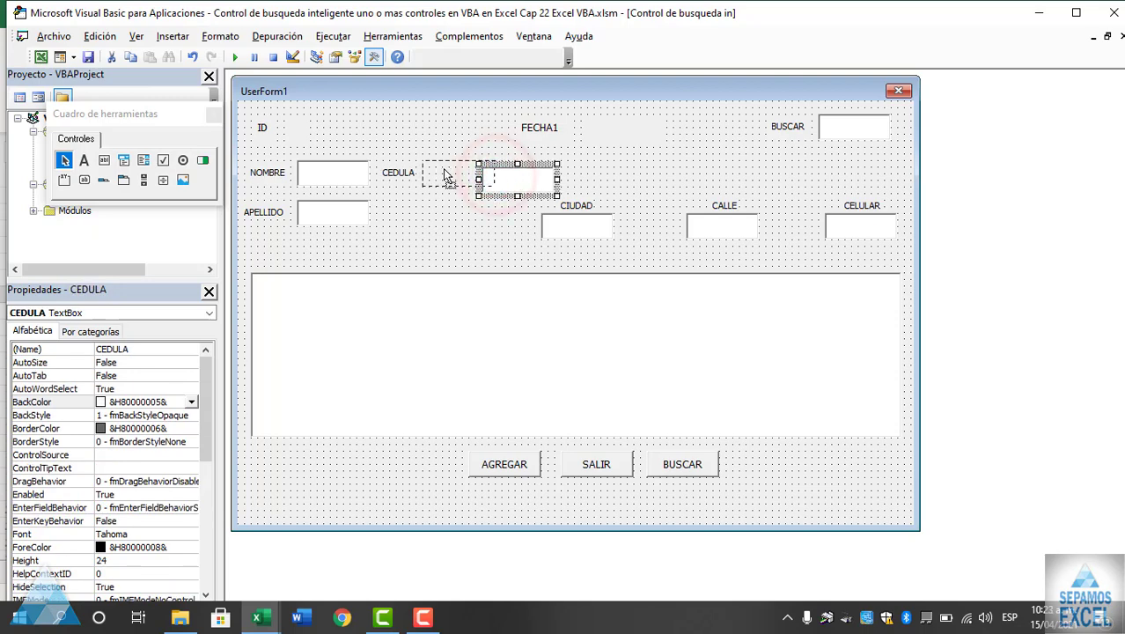
{"action": "left_click_drag", "start_coordinate": [502, 174], "coordinate": [445, 164]}
{"action": "left_click", "coordinate": [466, 211]}
{"action": "left_click_drag", "start_coordinate": [572, 204], "coordinate": [392, 218]}
{"action": "left_click_drag", "start_coordinate": [577, 226], "coordinate": [460, 206]}
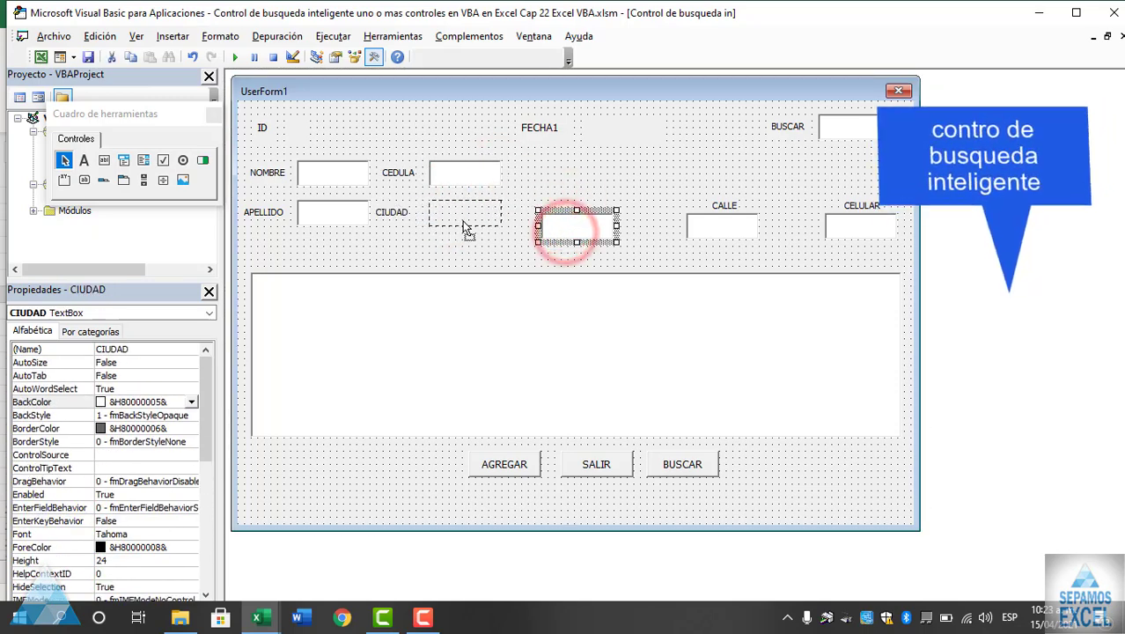
{"action": "left_click", "coordinate": [569, 222]}
Move the CALLE pair beside CEDULA and the CELULAR pair beside CIUDAD
{"action": "left_click_drag", "start_coordinate": [724, 205], "coordinate": [526, 175]}
{"action": "left_click_drag", "start_coordinate": [705, 227], "coordinate": [558, 174]}
{"action": "left_click", "coordinate": [560, 214]}
{"action": "left_click", "coordinate": [572, 176]}
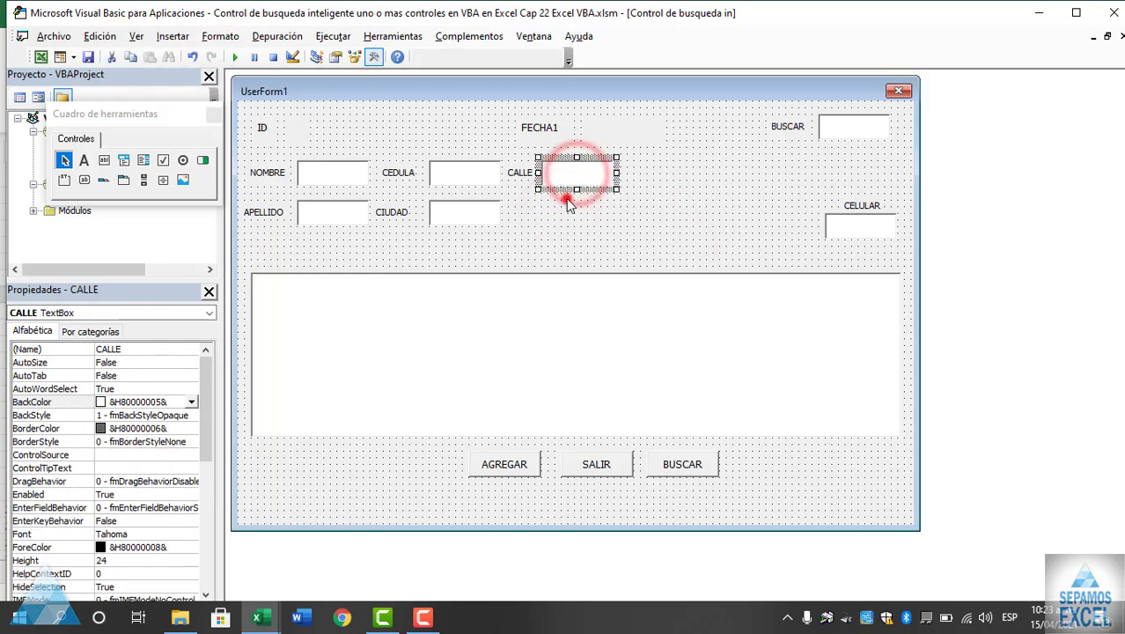
{"action": "left_click", "coordinate": [564, 193]}
{"action": "left_click_drag", "start_coordinate": [852, 205], "coordinate": [513, 216]}
{"action": "left_click_drag", "start_coordinate": [656, 231], "coordinate": [590, 218]}
{"action": "left_click", "coordinate": [657, 214]}
Raise the list box and three buttons, and move FECHA1 with its box left toward ID
{"action": "mouse_move", "coordinate": [765, 486]}
{"action": "left_mouse_down"}
{"action": "mouse_move", "coordinate": [450, 377]}
{"action": "mouse_move", "coordinate": [445, 358]}
{"action": "left_mouse_up"}
{"action": "left_click", "coordinate": [704, 216]}
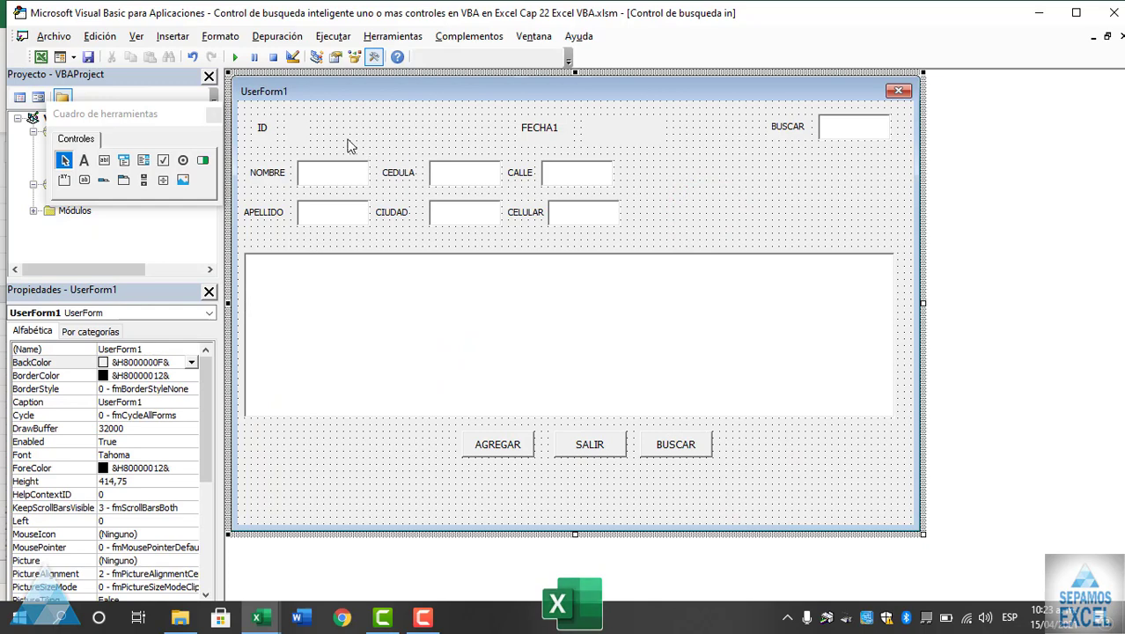
{"action": "left_click", "coordinate": [633, 128]}
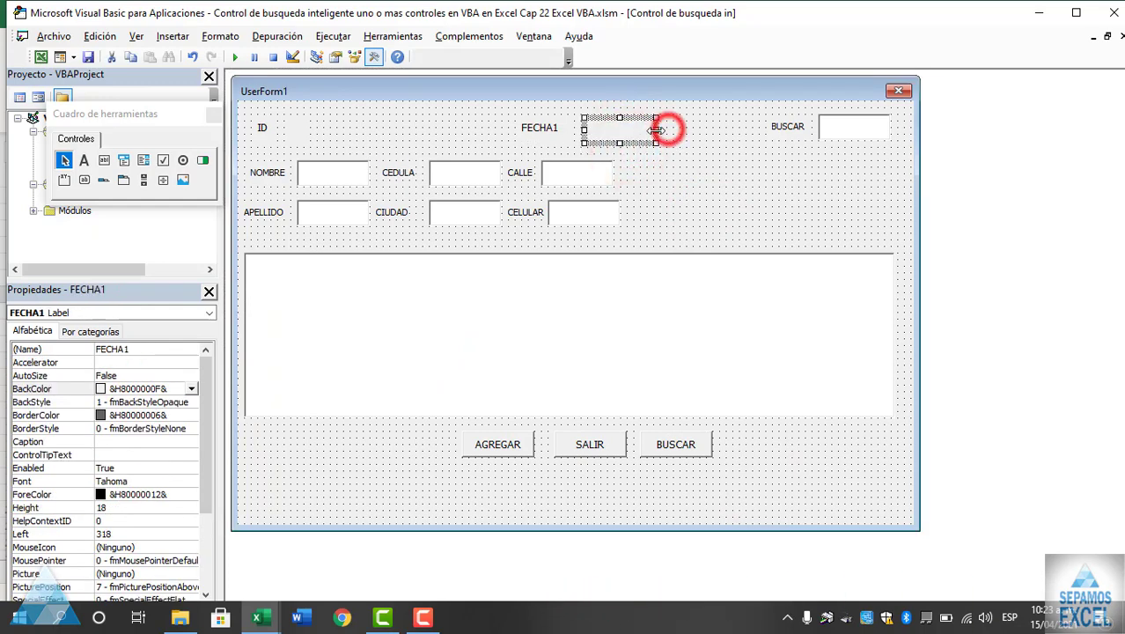
{"action": "left_click", "coordinate": [676, 169]}
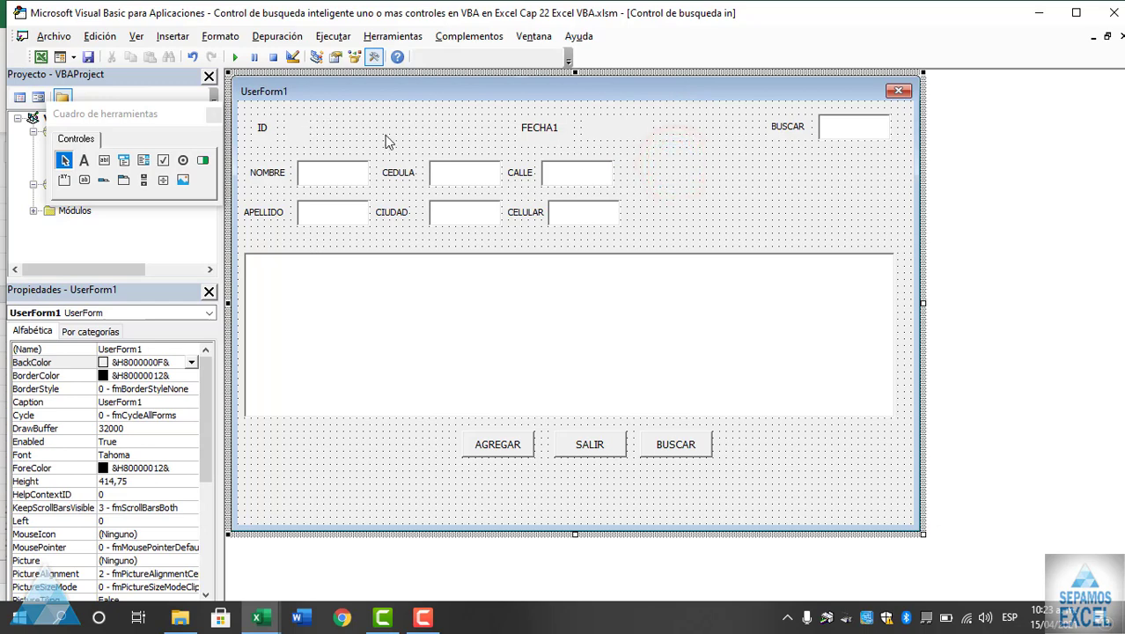
{"action": "mouse_move", "coordinate": [522, 111]}
{"action": "left_mouse_down"}
{"action": "mouse_move", "coordinate": [633, 141]}
{"action": "mouse_move", "coordinate": [419, 137]}
{"action": "left_mouse_up"}
{"action": "left_click", "coordinate": [745, 181]}
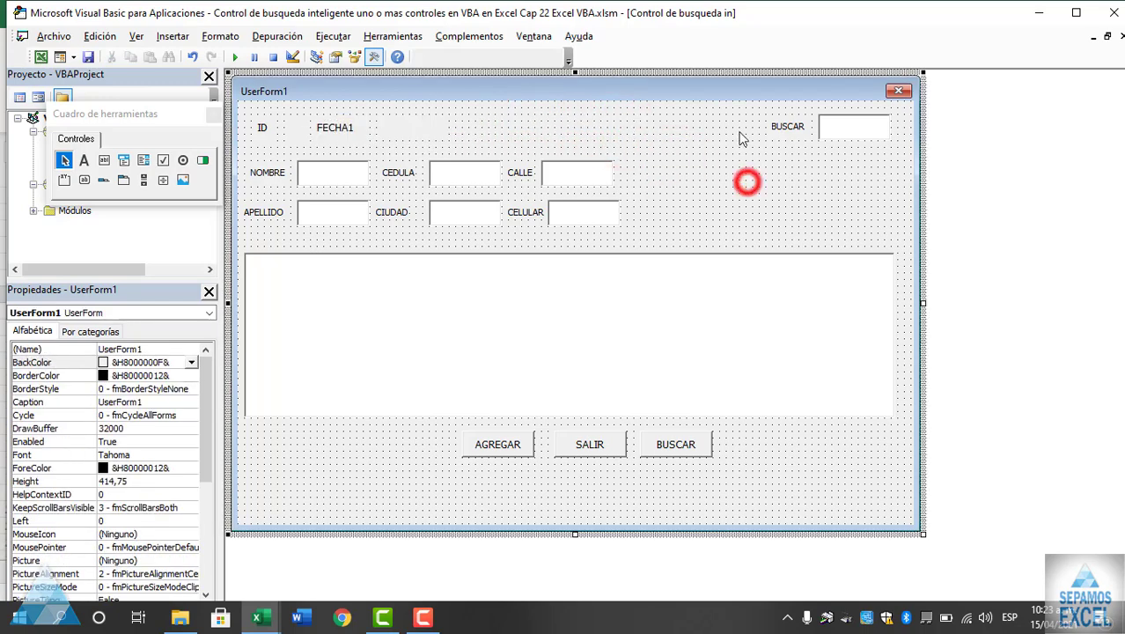
Move the BUSCAR label and box beside CALLE and run the form with F5
{"action": "mouse_move", "coordinate": [745, 130]}
{"action": "left_mouse_down"}
{"action": "mouse_move", "coordinate": [848, 136]}
{"action": "mouse_move", "coordinate": [843, 128]}
{"action": "left_mouse_up"}
{"action": "left_click_drag", "start_coordinate": [843, 128], "coordinate": [710, 187]}
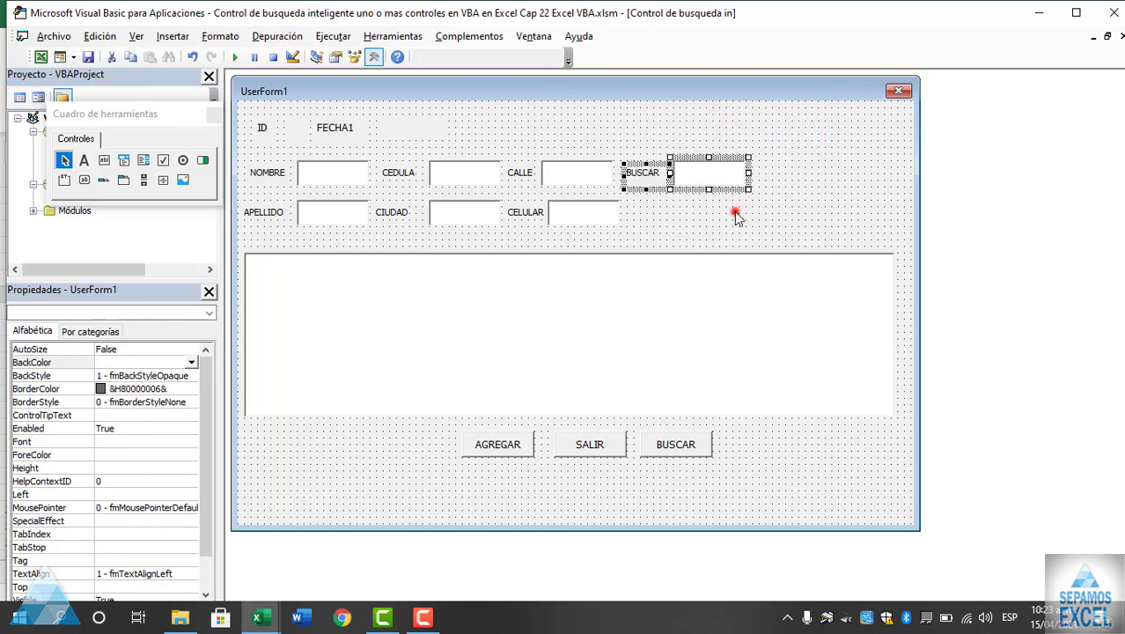
{"action": "left_click", "coordinate": [735, 215]}
{"action": "key", "text": "F5"}
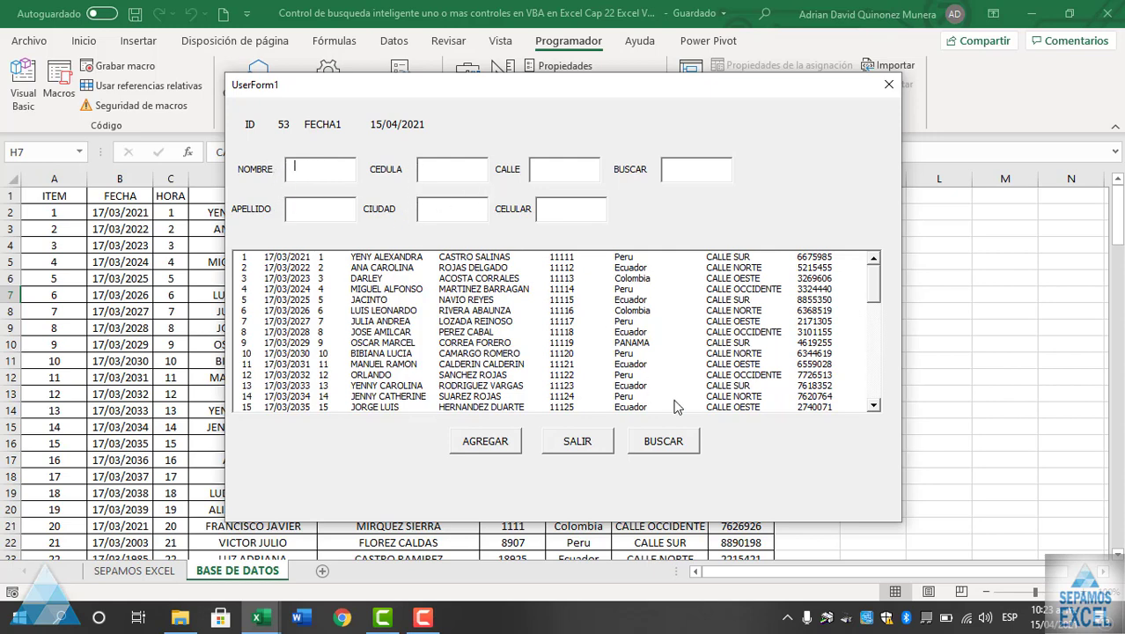
Close the form, shorten its height, and line up the CEDULA and CIUDAD boxes
{"action": "left_click", "coordinate": [587, 445]}
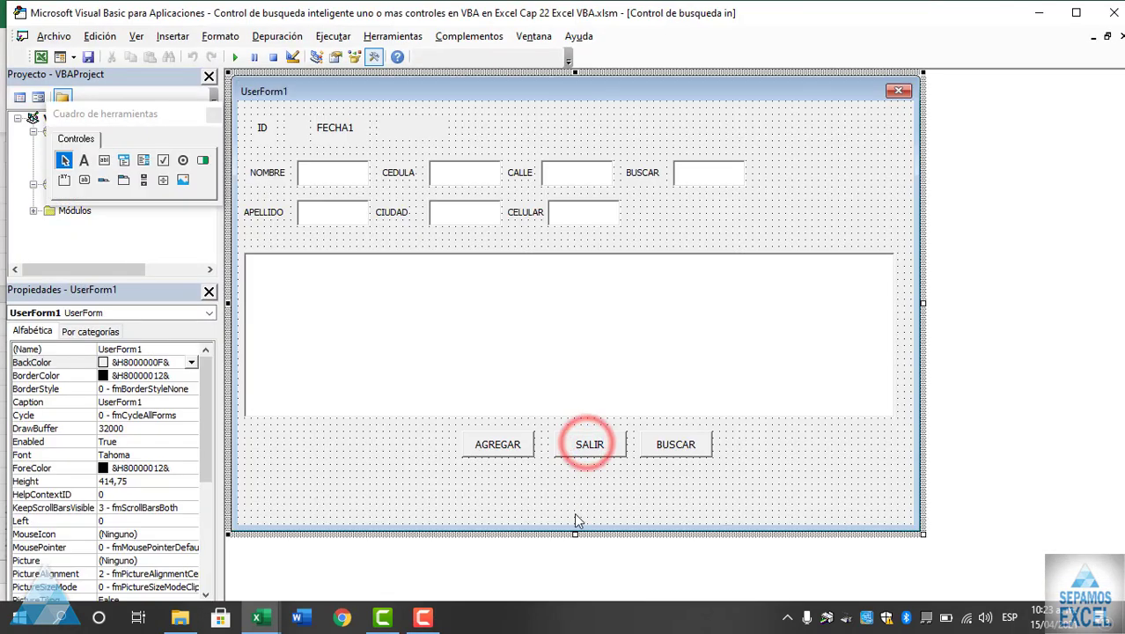
{"action": "left_click_drag", "start_coordinate": [579, 509], "coordinate": [580, 481]}
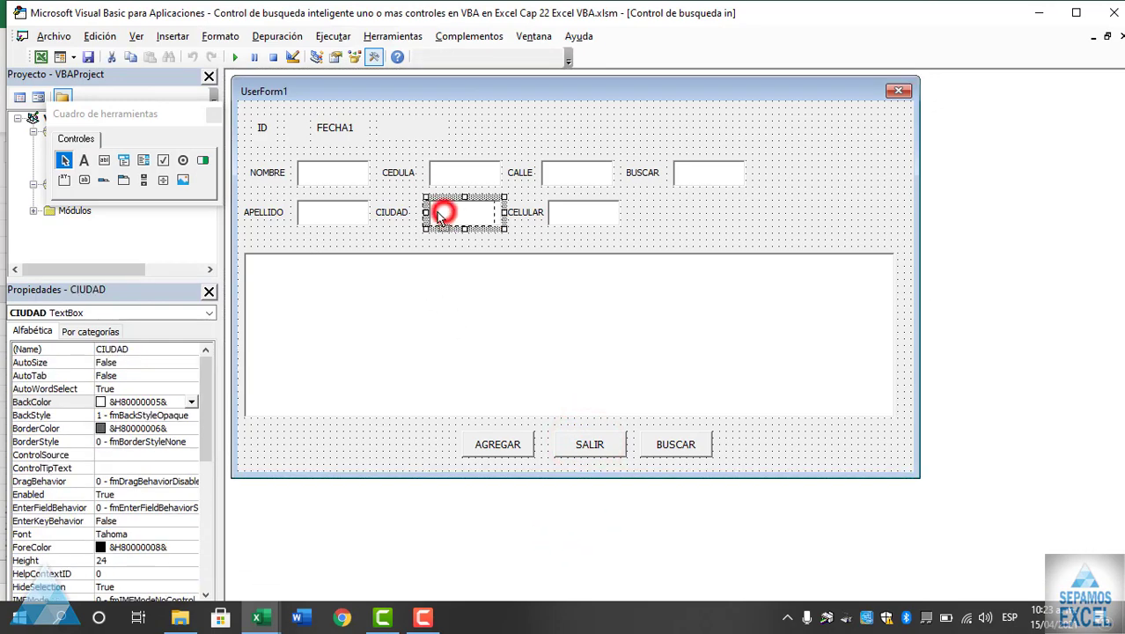
{"action": "left_click_drag", "start_coordinate": [443, 220], "coordinate": [431, 220]}
{"action": "left_click", "coordinate": [443, 182]}
{"action": "left_click_drag", "start_coordinate": [443, 182], "coordinate": [435, 182]}
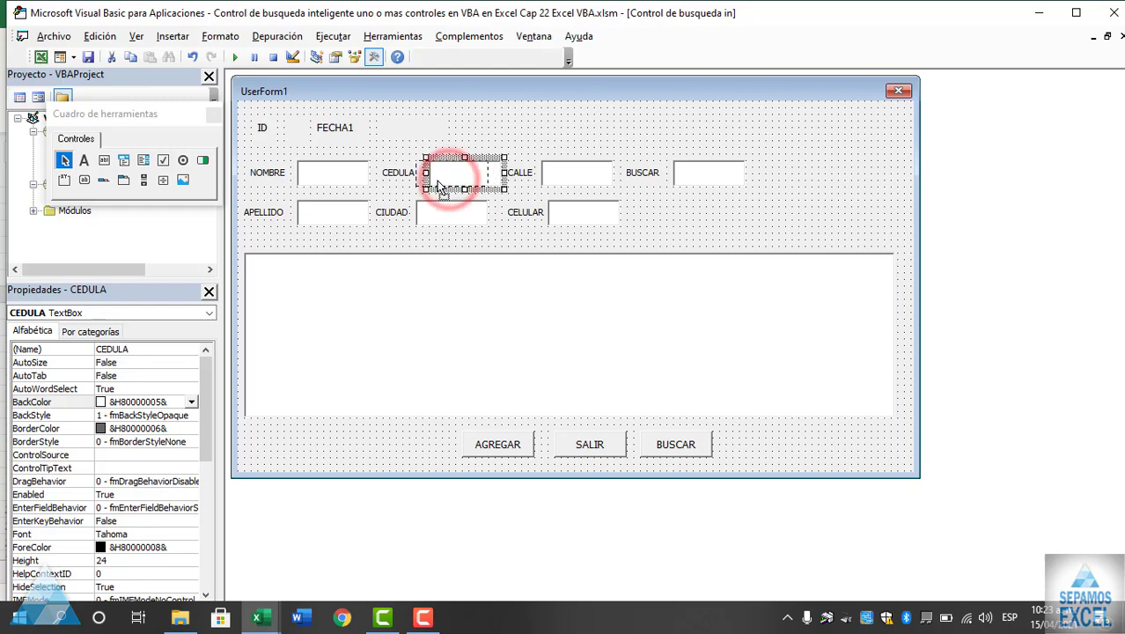
{"action": "left_click", "coordinate": [678, 218]}
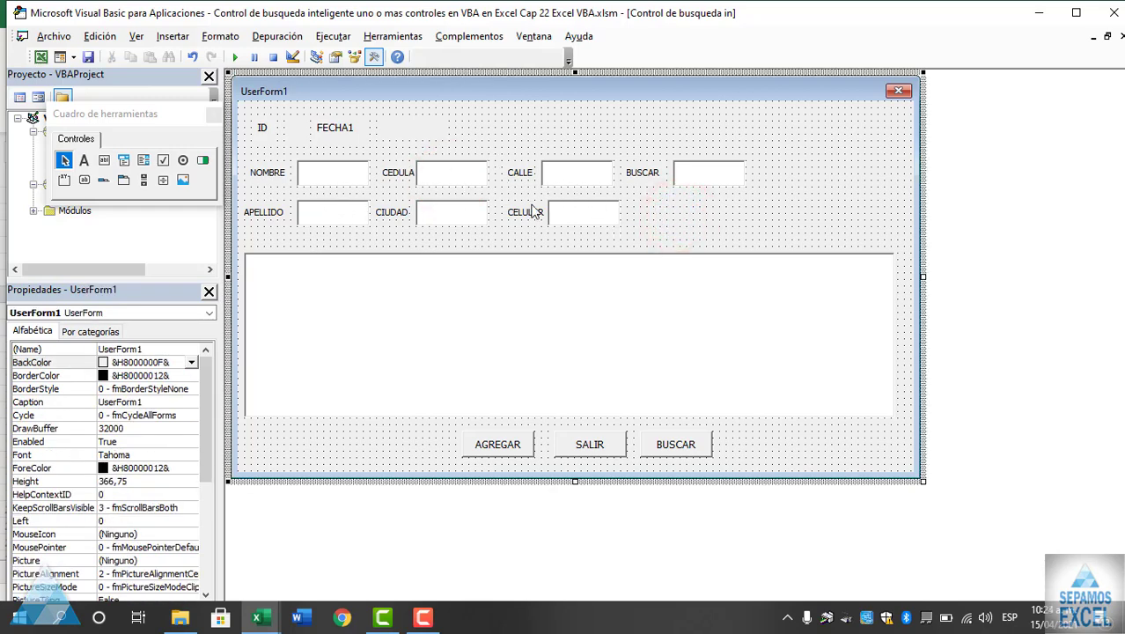
Align the CELULAR box with CALLE, nudge the CELULAR and CALLE labels left, and rerun
{"action": "left_click_drag", "start_coordinate": [518, 219], "coordinate": [511, 218]}
{"action": "left_click", "coordinate": [645, 214]}
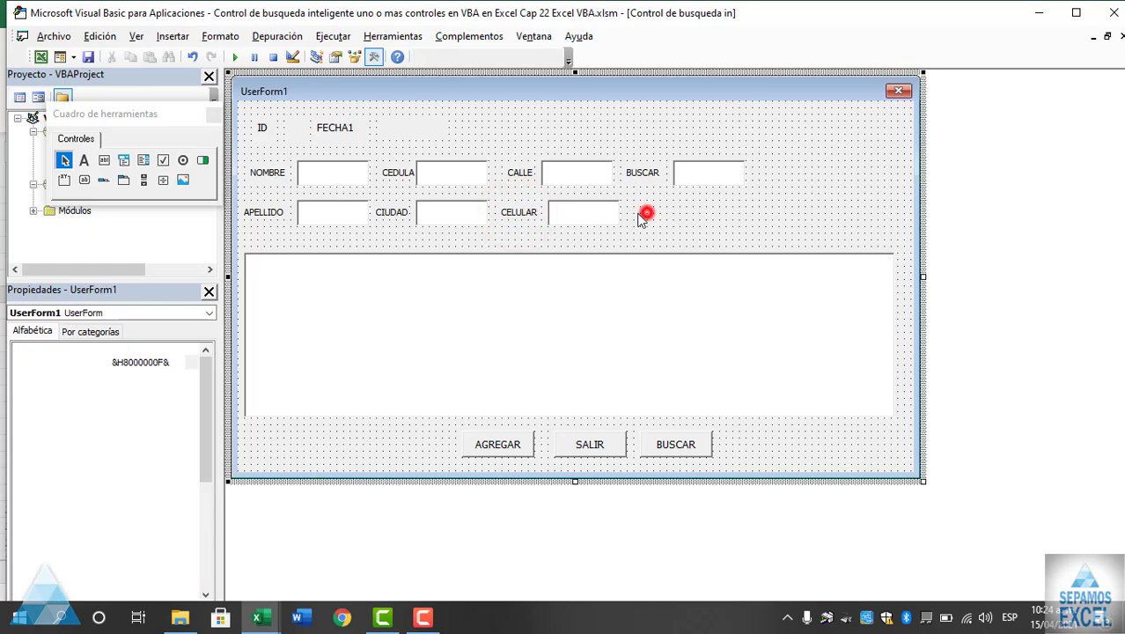
{"action": "left_click_drag", "start_coordinate": [588, 218], "coordinate": [513, 217]}
{"action": "left_click", "coordinate": [656, 214]}
{"action": "left_click", "coordinate": [522, 218]}
{"action": "left_click_drag", "start_coordinate": [521, 173], "coordinate": [514, 172]}
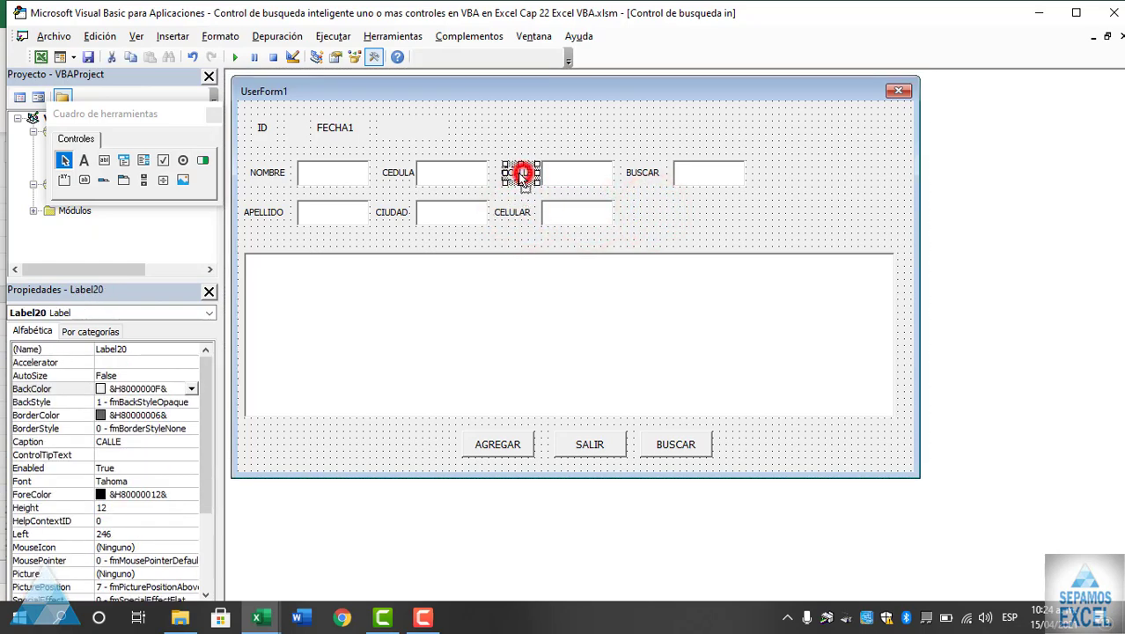
{"action": "left_click", "coordinate": [642, 214]}
{"action": "key", "text": "F5"}
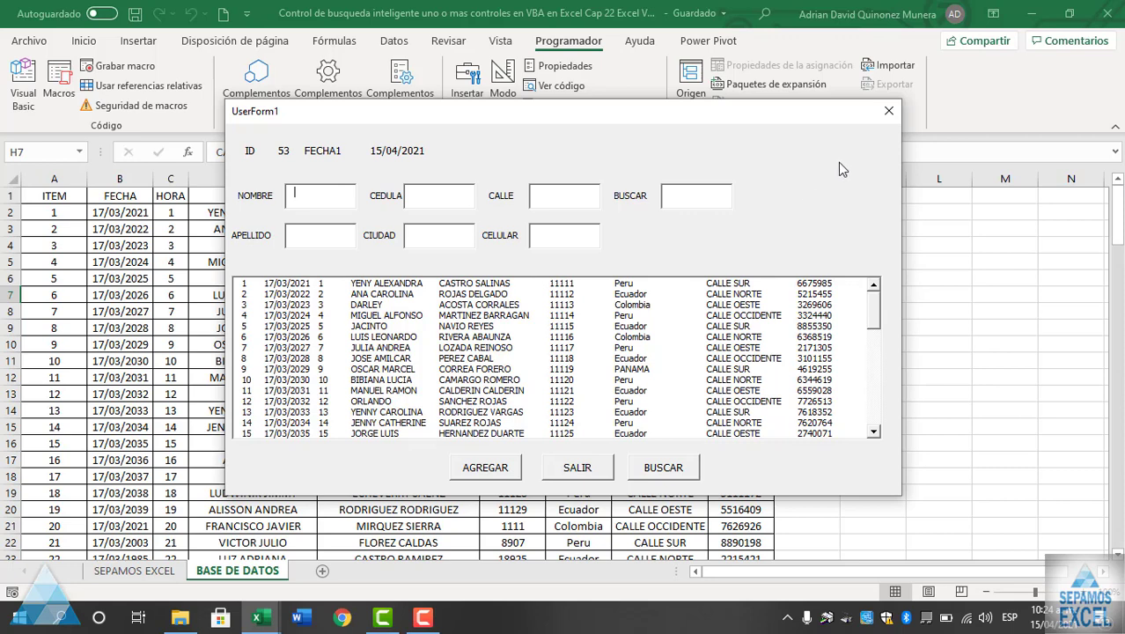
Search BUSCAR for 'ye' to filter the list down to three matching records
{"action": "left_click", "coordinate": [701, 199]}
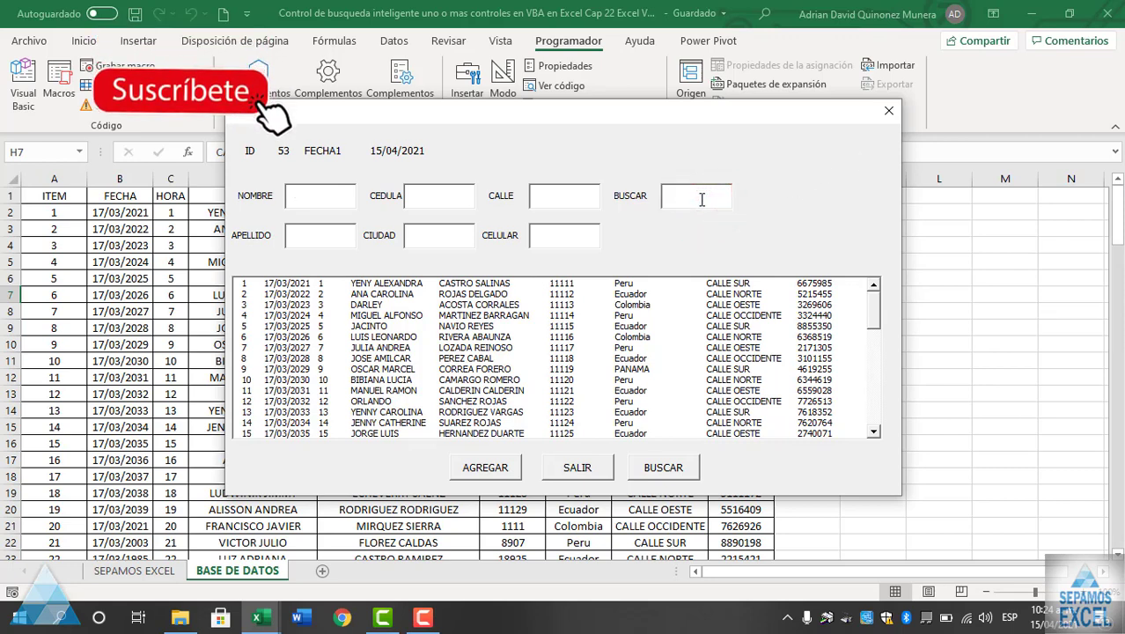
{"action": "type", "text": "ye"}
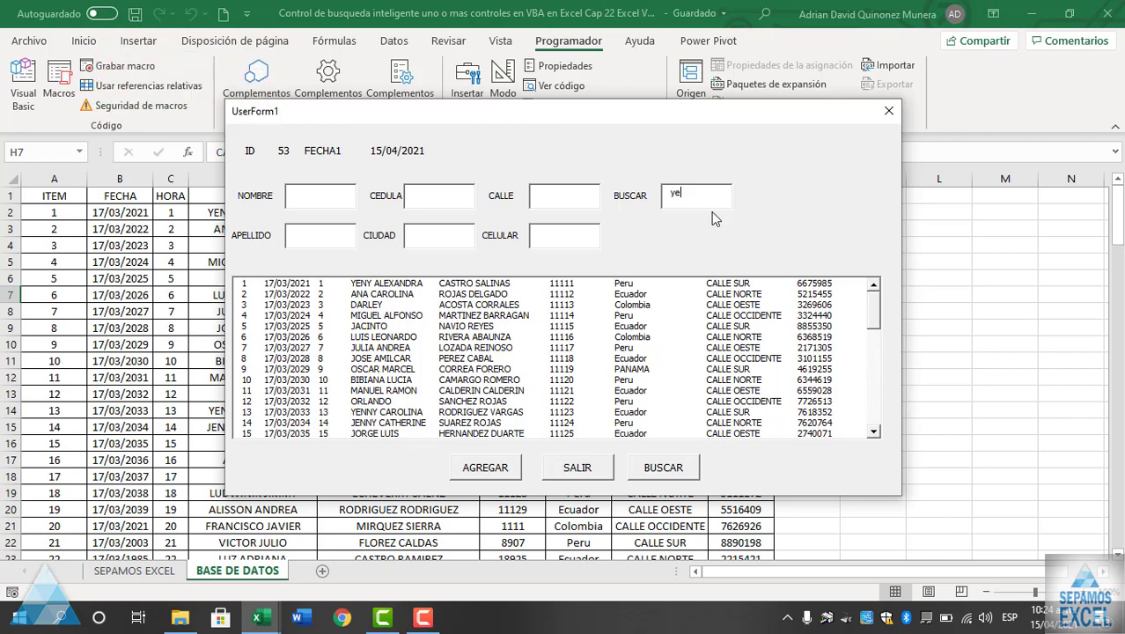
{"action": "left_click", "coordinate": [660, 470]}
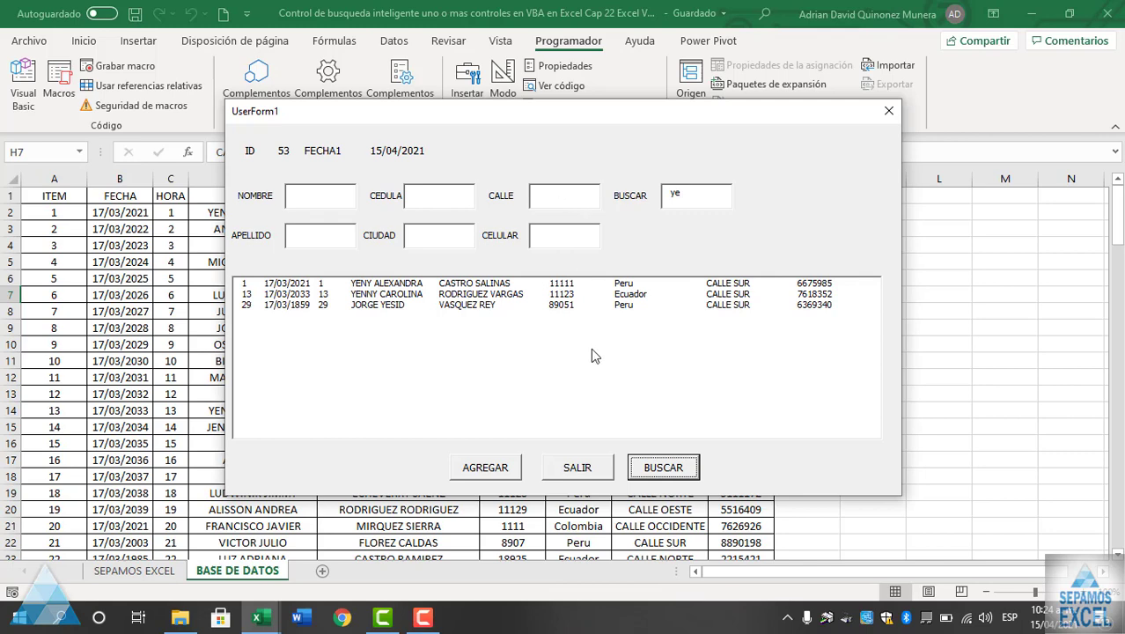
Close the running form and paste a copy of the BUSCAR label and box beside CELULAR
{"action": "left_click", "coordinate": [590, 468]}
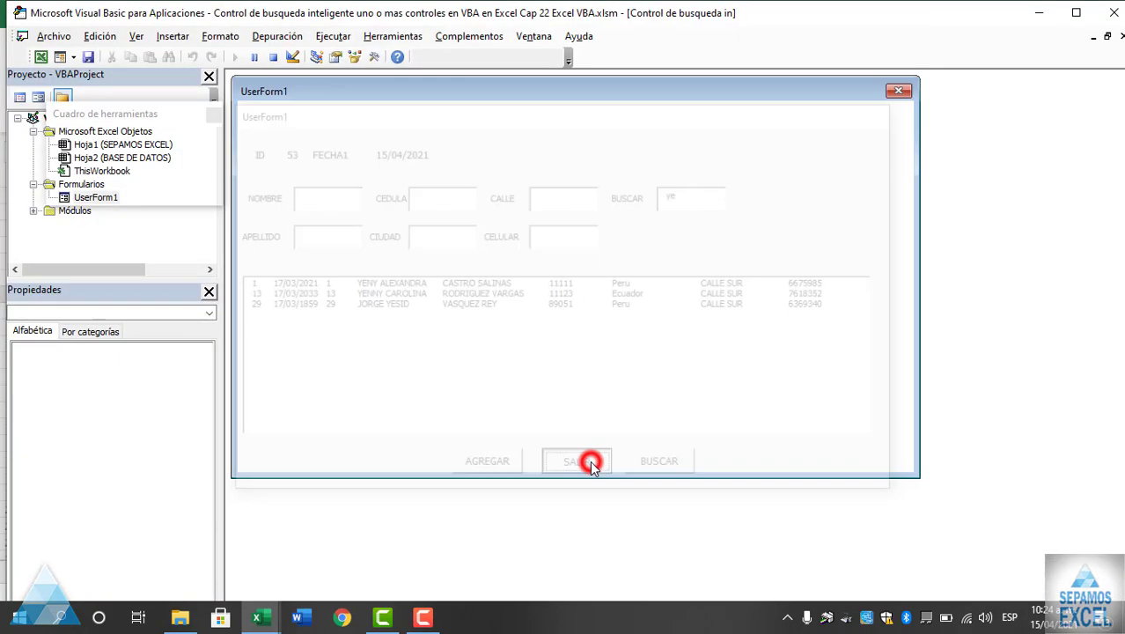
{"action": "left_click", "coordinate": [700, 214]}
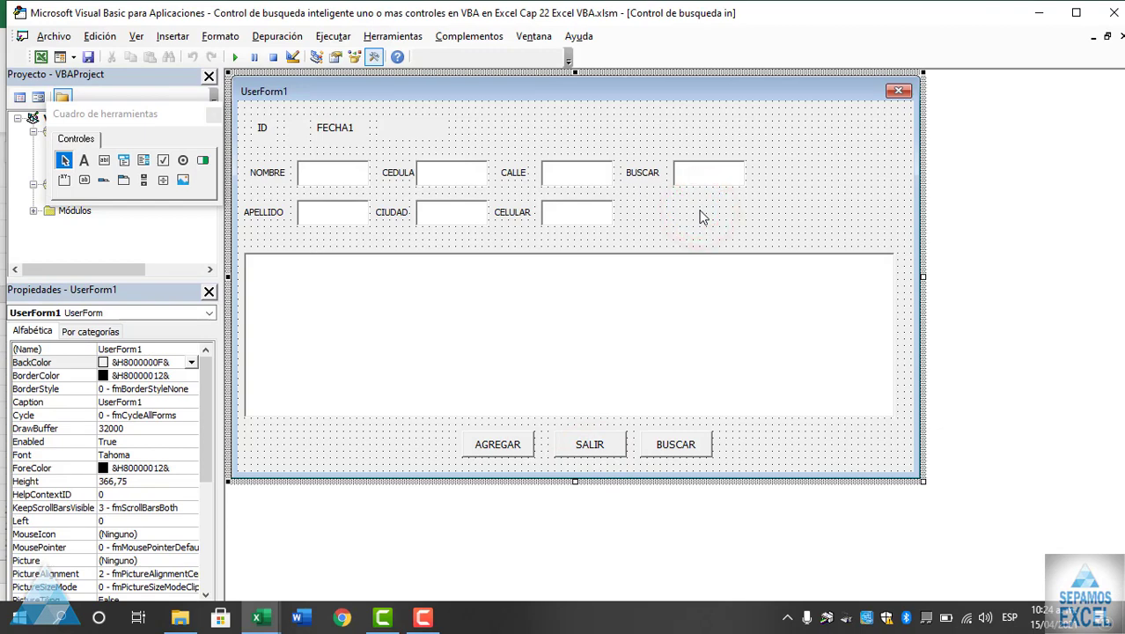
{"action": "left_click_drag", "start_coordinate": [616, 163], "coordinate": [703, 198]}
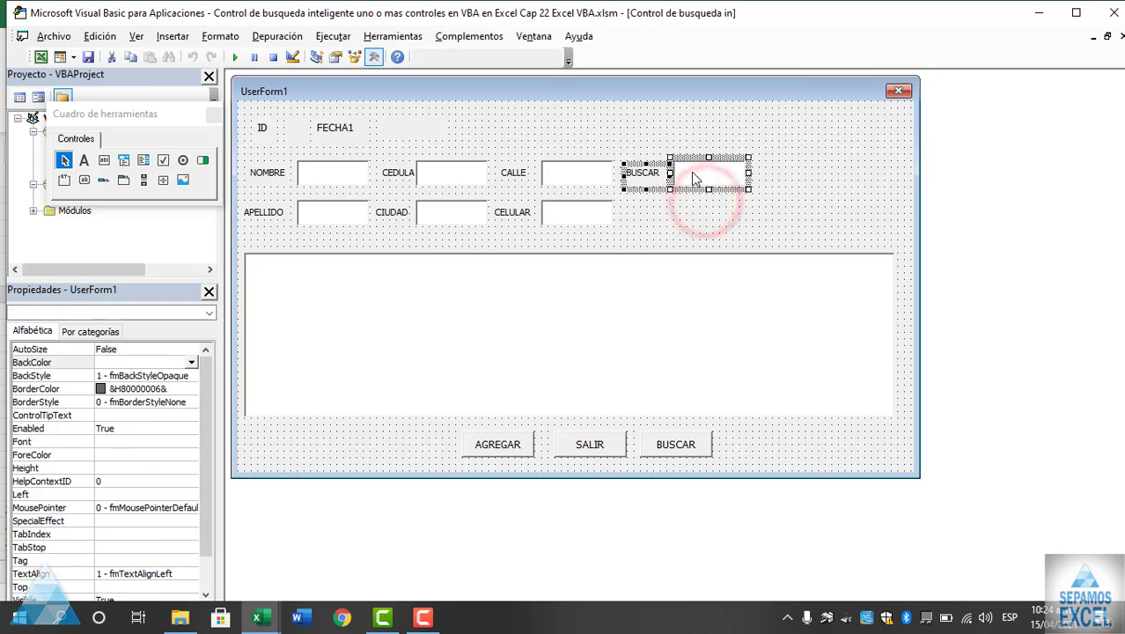
{"action": "right_click", "coordinate": [693, 175]}
{"action": "left_click", "coordinate": [713, 203]}
{"action": "left_click", "coordinate": [711, 206]}
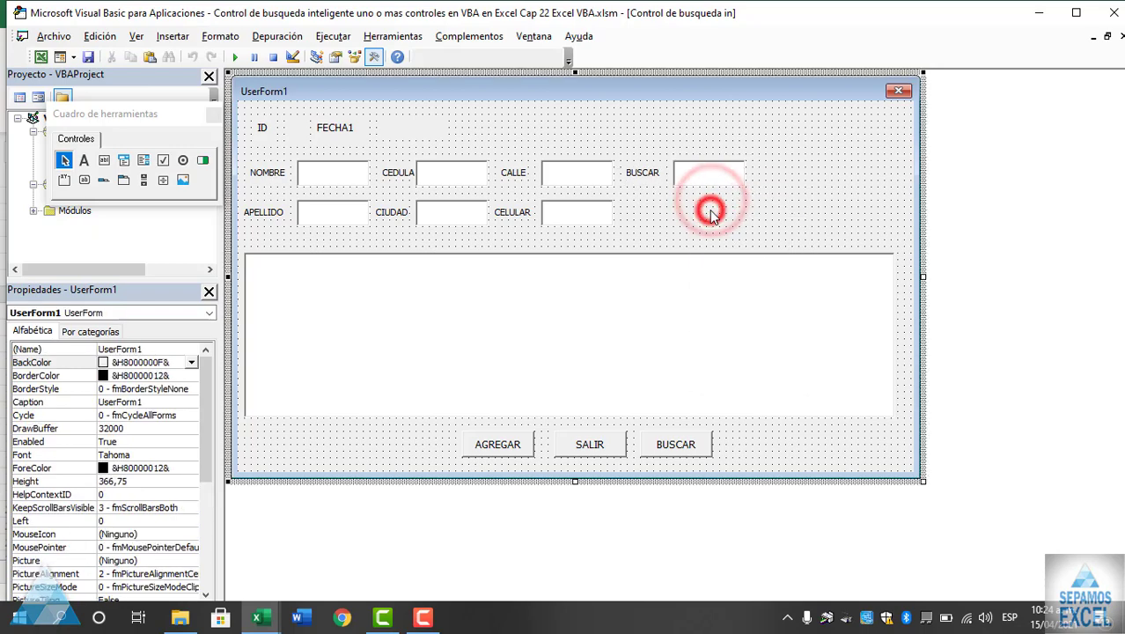
{"action": "key", "text": "ctrl+v"}
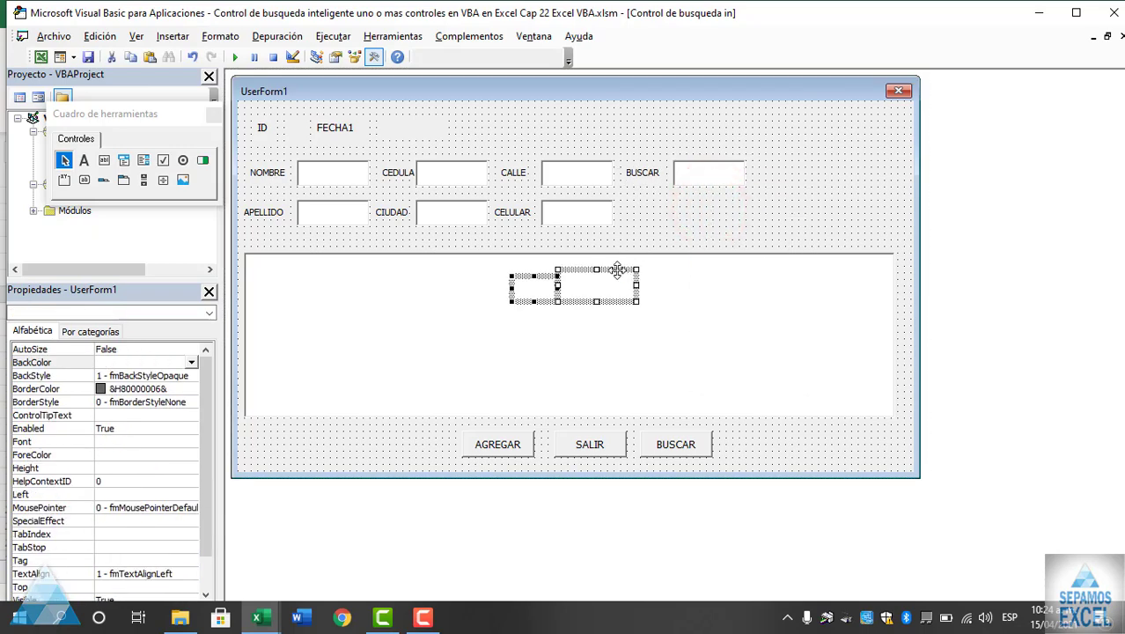
{"action": "left_click_drag", "start_coordinate": [617, 271], "coordinate": [728, 210]}
{"action": "left_click", "coordinate": [819, 202]}
Make the copied label taller and change its caption to ENCONTRAR
{"action": "left_click", "coordinate": [636, 216]}
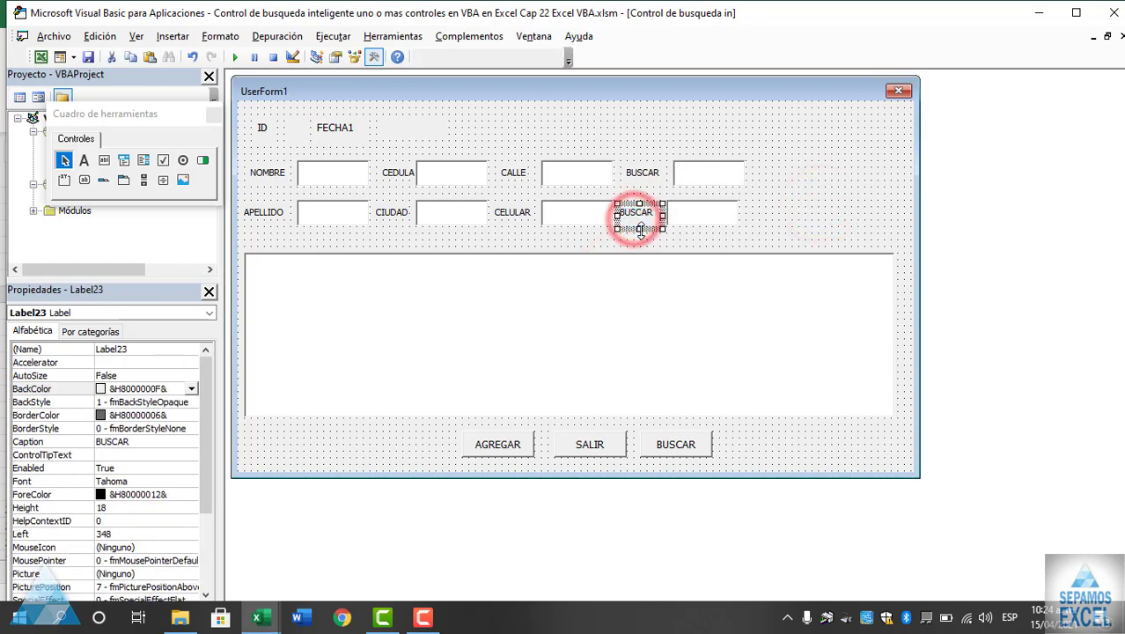
{"action": "left_click_drag", "start_coordinate": [639, 229], "coordinate": [639, 243]}
{"action": "left_click", "coordinate": [798, 224]}
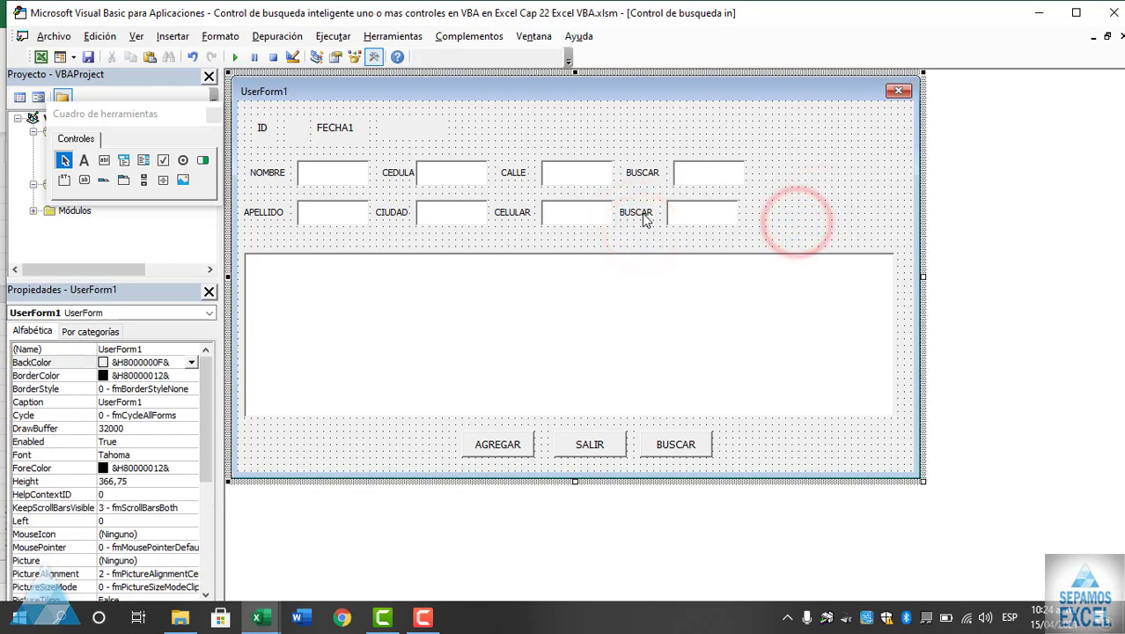
{"action": "left_click", "coordinate": [635, 214]}
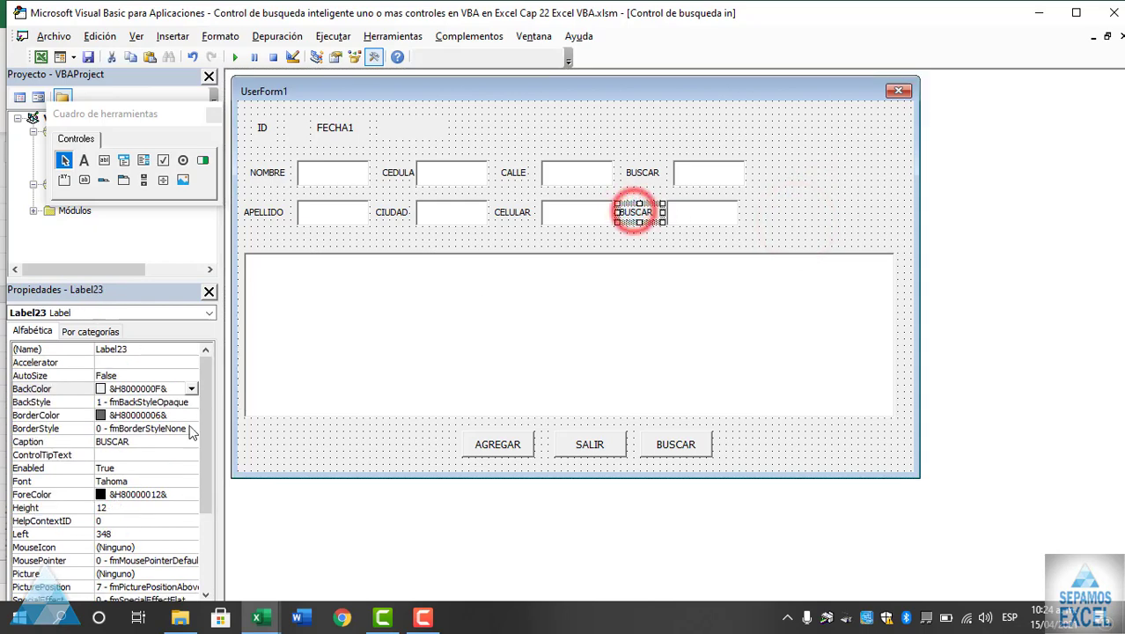
{"action": "left_click", "coordinate": [152, 443]}
{"action": "type", "text": "e"}
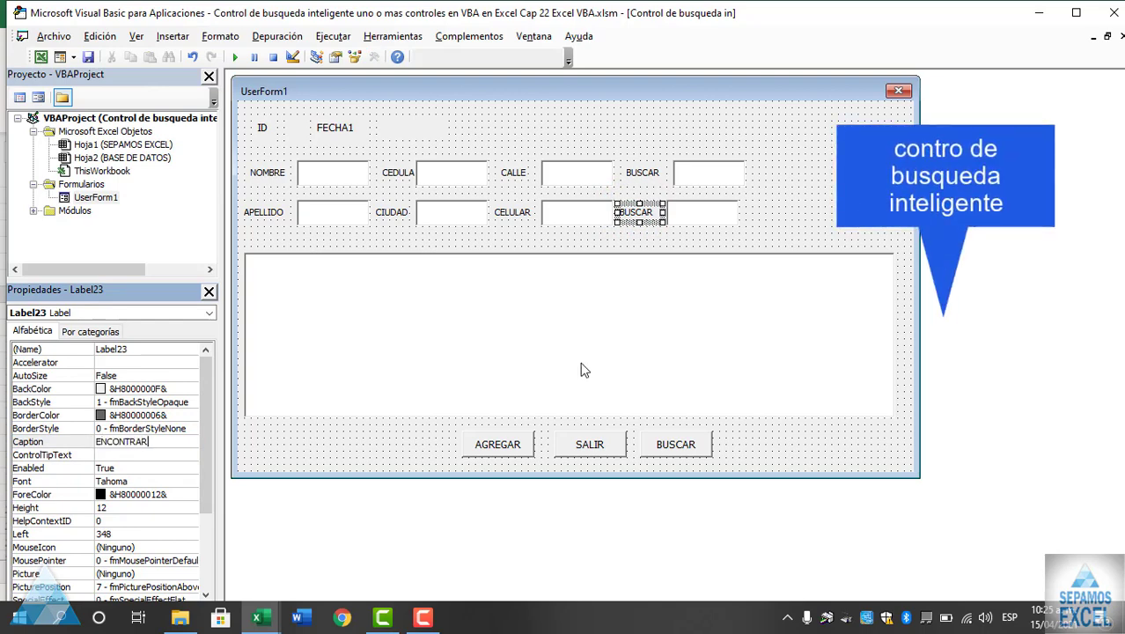
{"action": "left_click", "coordinate": [809, 211]}
{"action": "double_click", "coordinate": [710, 215]}
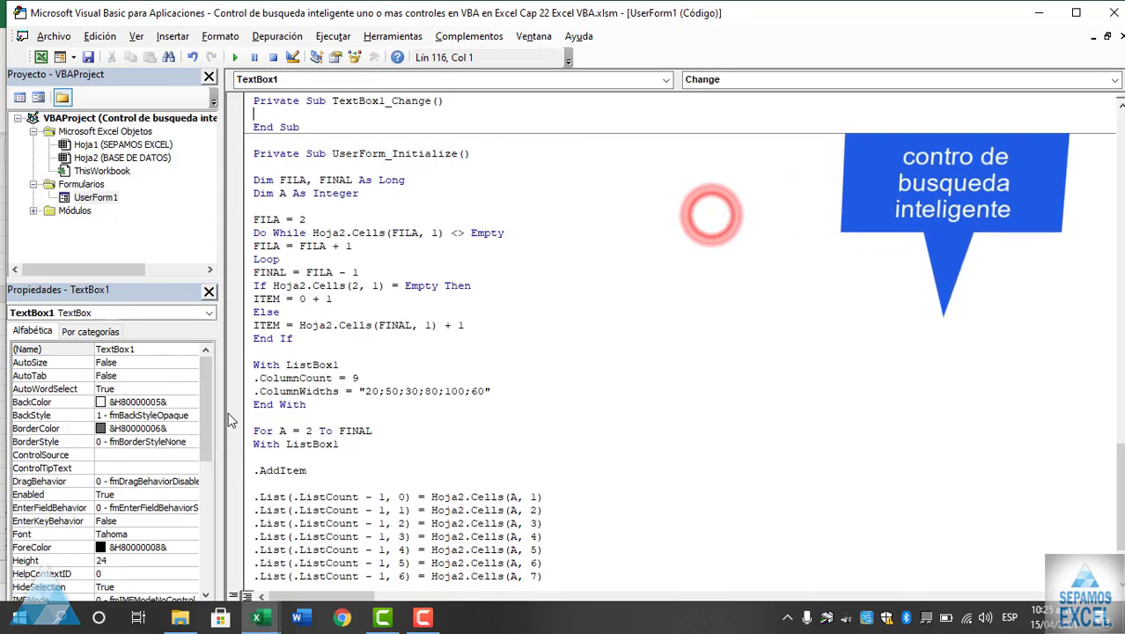
{"action": "double_click", "coordinate": [95, 197]}
Rename TextBox1 to ENCONTRAR and reposition it beside the ENCONTRAR label
{"action": "left_click_drag", "start_coordinate": [691, 218], "coordinate": [698, 219]}
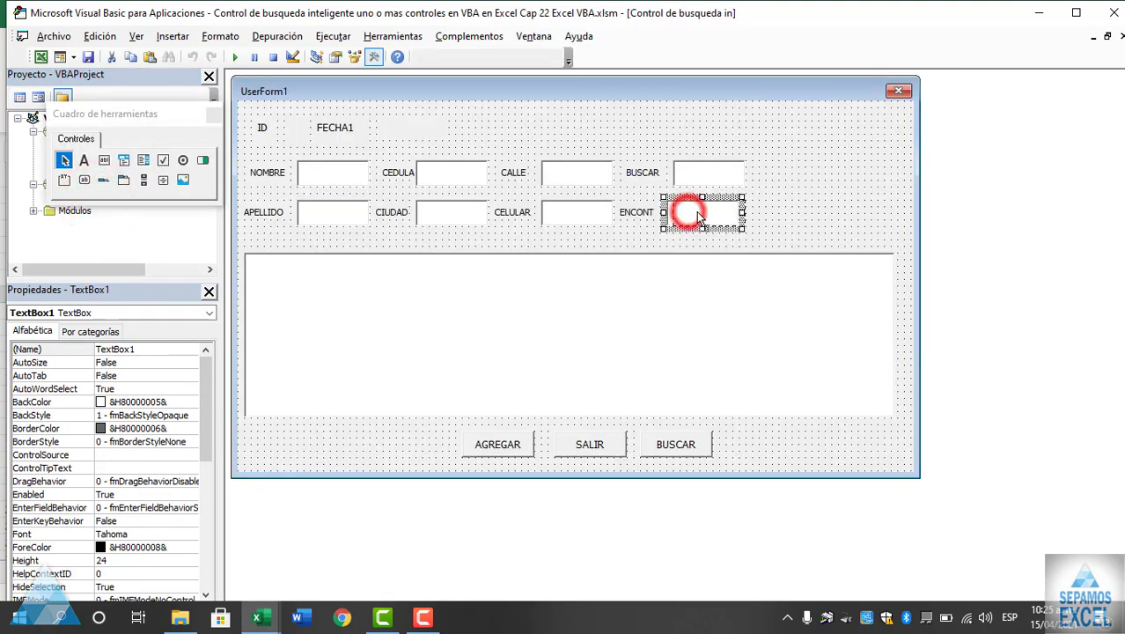
{"action": "left_click", "coordinate": [151, 350]}
{"action": "double_click", "coordinate": [113, 350]}
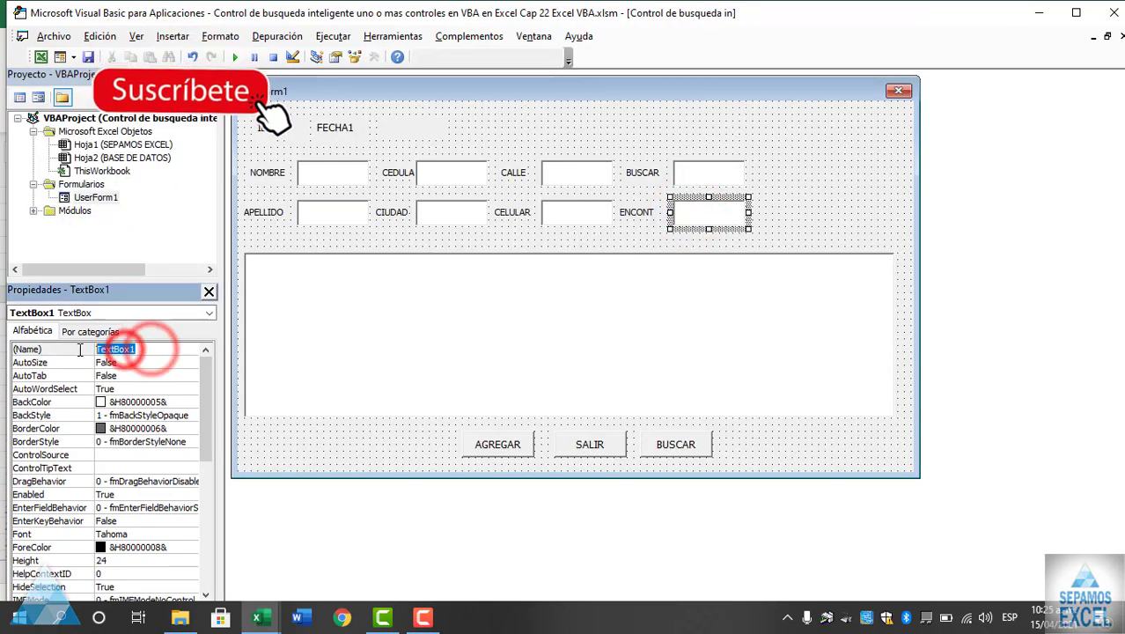
{"action": "type", "text": "ENCONT"}
{"action": "key", "text": "BackSpace"}
{"action": "type", "text": "RAR"}
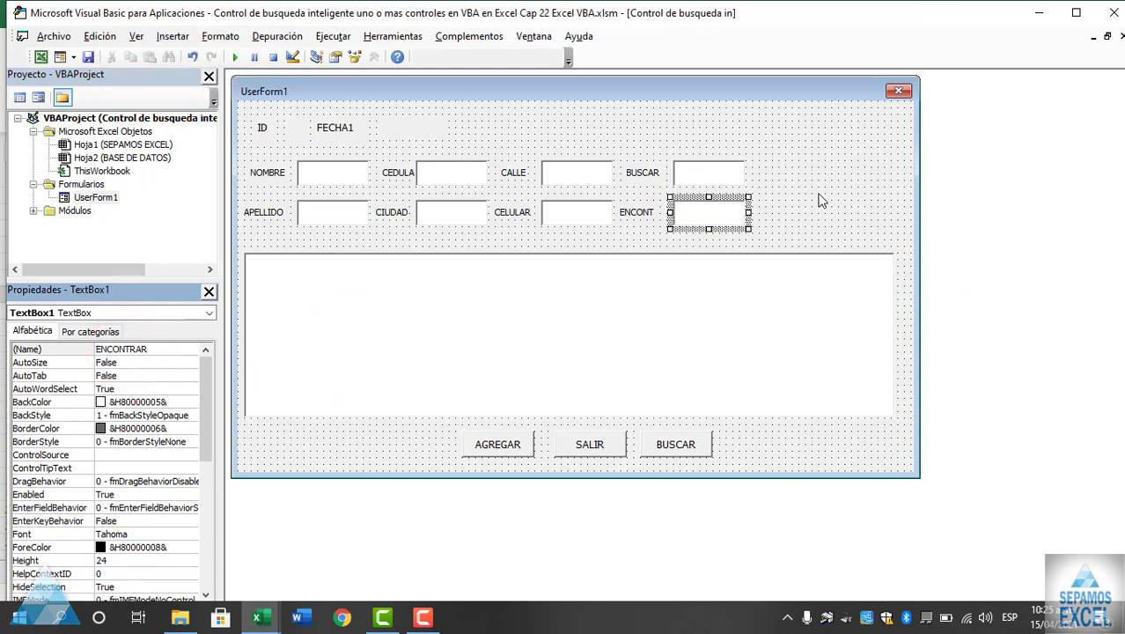
{"action": "left_click", "coordinate": [819, 201]}
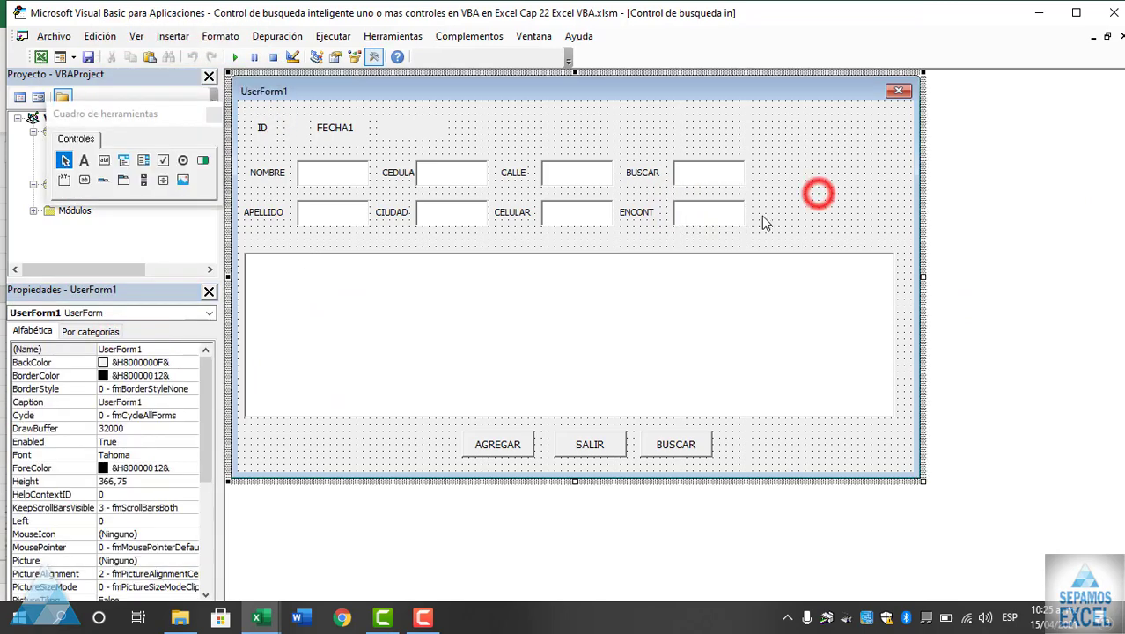
{"action": "left_click", "coordinate": [710, 221]}
{"action": "left_click_drag", "start_coordinate": [710, 221], "coordinate": [666, 212]}
{"action": "left_click", "coordinate": [639, 213]}
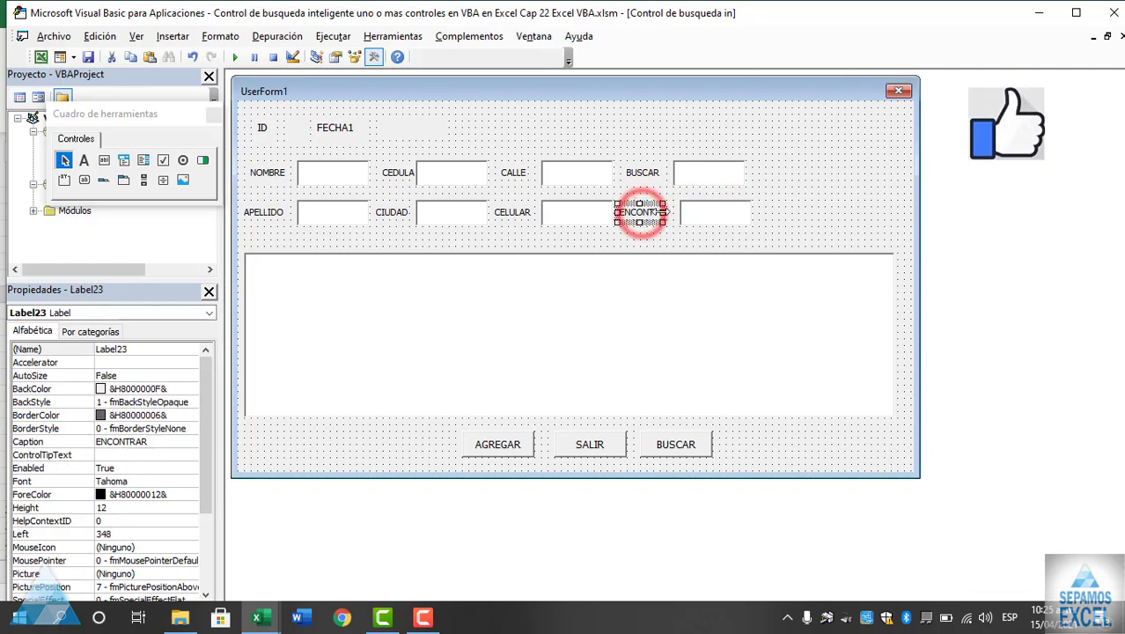
{"action": "left_click", "coordinate": [798, 214]}
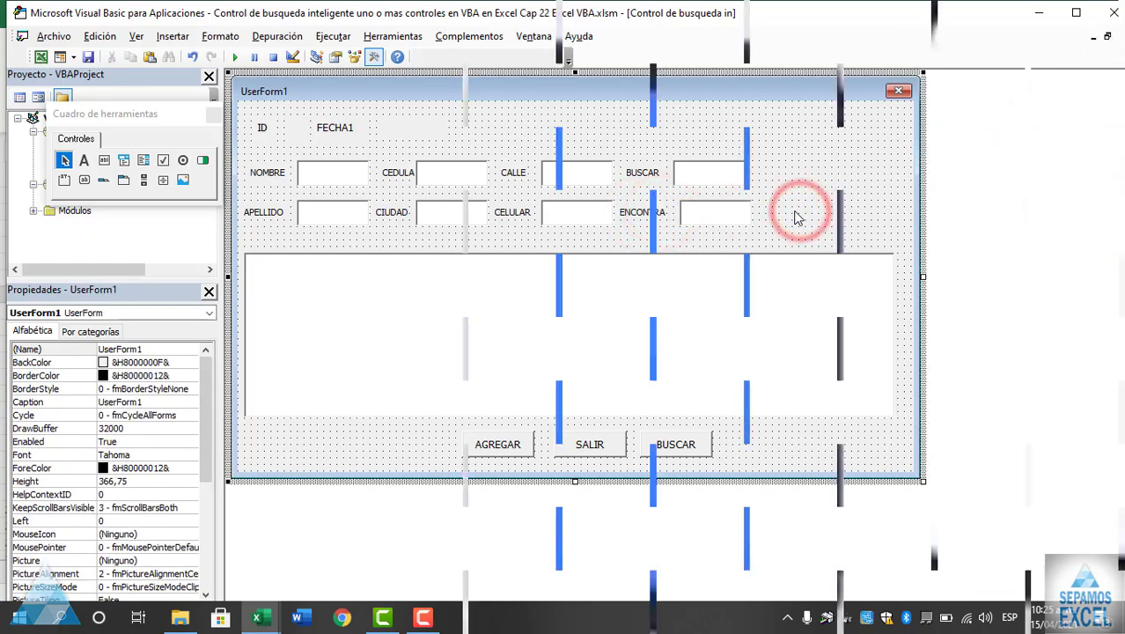
{"action": "key", "text": "F5"}
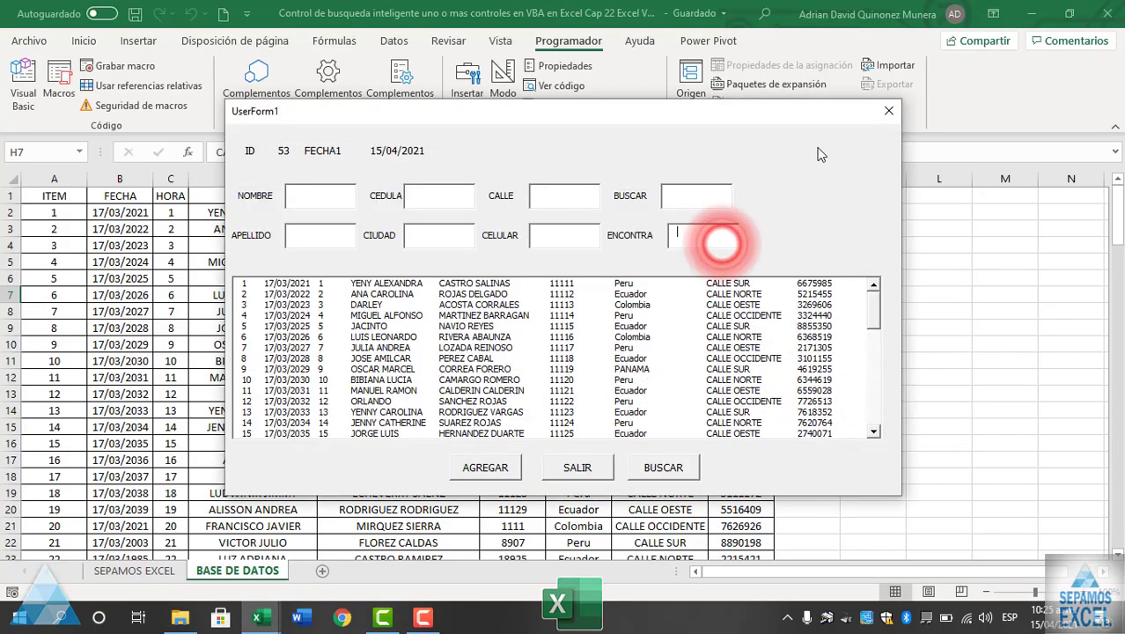
{"action": "left_click", "coordinate": [889, 110]}
{"action": "left_click", "coordinate": [713, 216]}
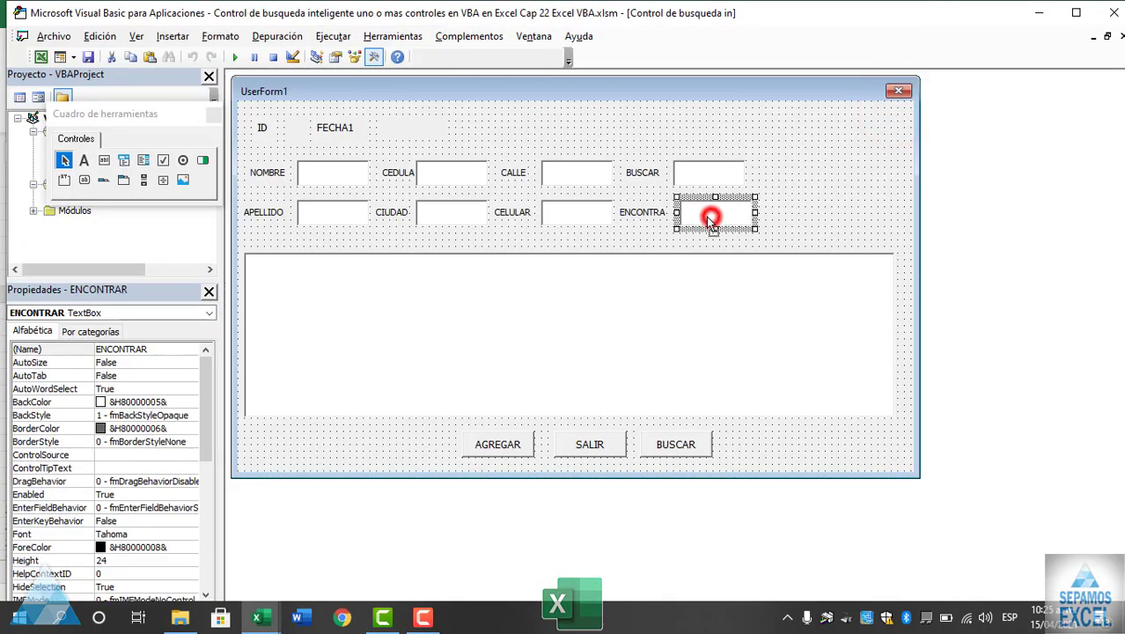
{"action": "left_click", "coordinate": [788, 220]}
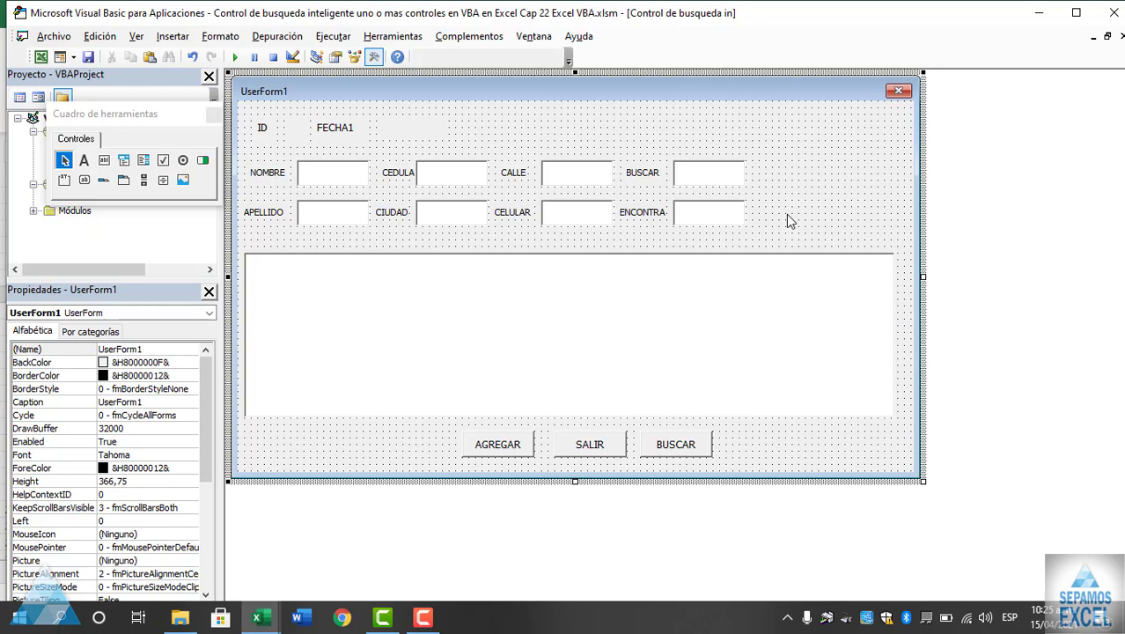
Delete the TextBox1_Change sub and add an ENCONTRAR_AfterUpdate procedure from the events list
{"action": "double_click", "coordinate": [712, 219]}
{"action": "scroll", "coordinate": [595, 239], "scroll_direction": "up", "scroll_amount": 1}
{"action": "scroll", "coordinate": [595, 238], "scroll_direction": "up", "scroll_amount": 2}
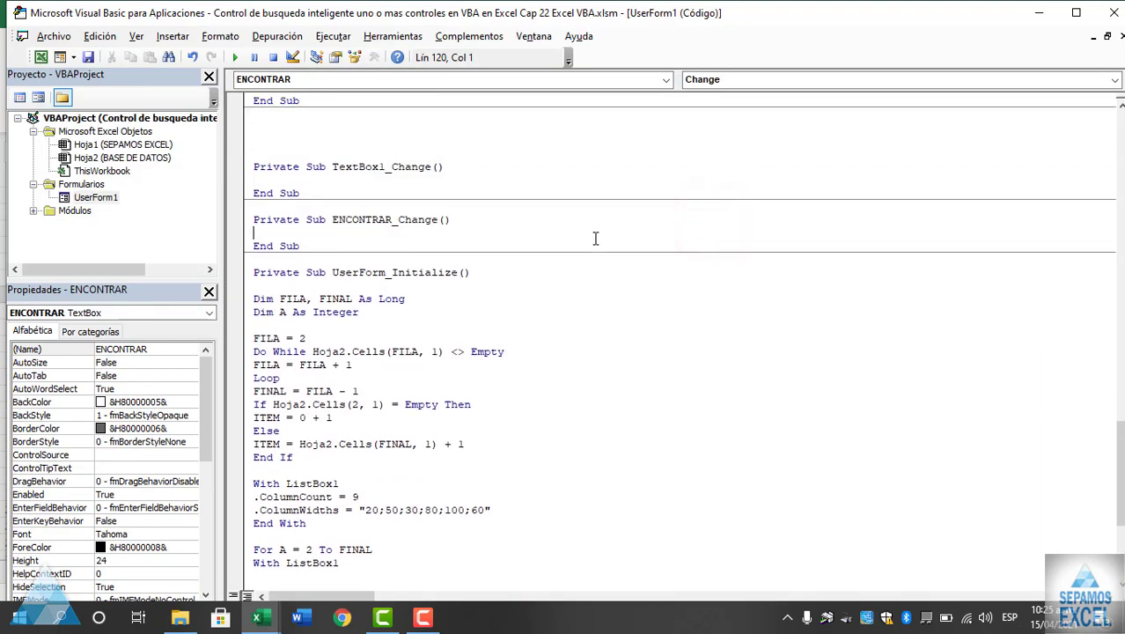
{"action": "left_click_drag", "start_coordinate": [313, 192], "coordinate": [253, 162]}
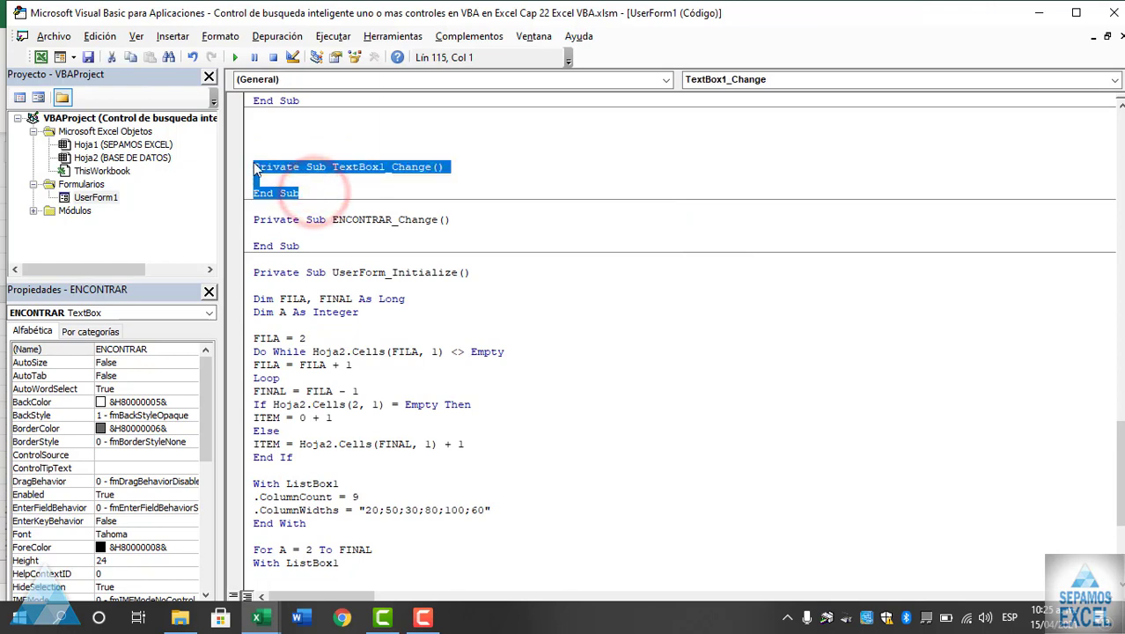
{"action": "key", "text": "Delete"}
{"action": "key", "text": "BackSpace"}
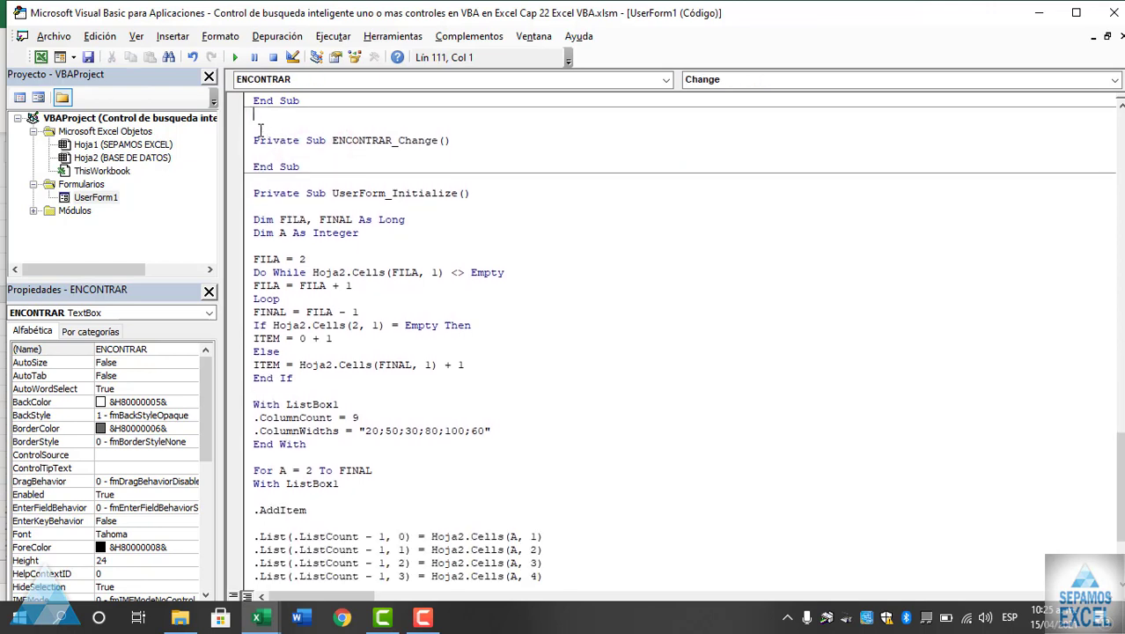
{"action": "key", "text": "BackSpace"}
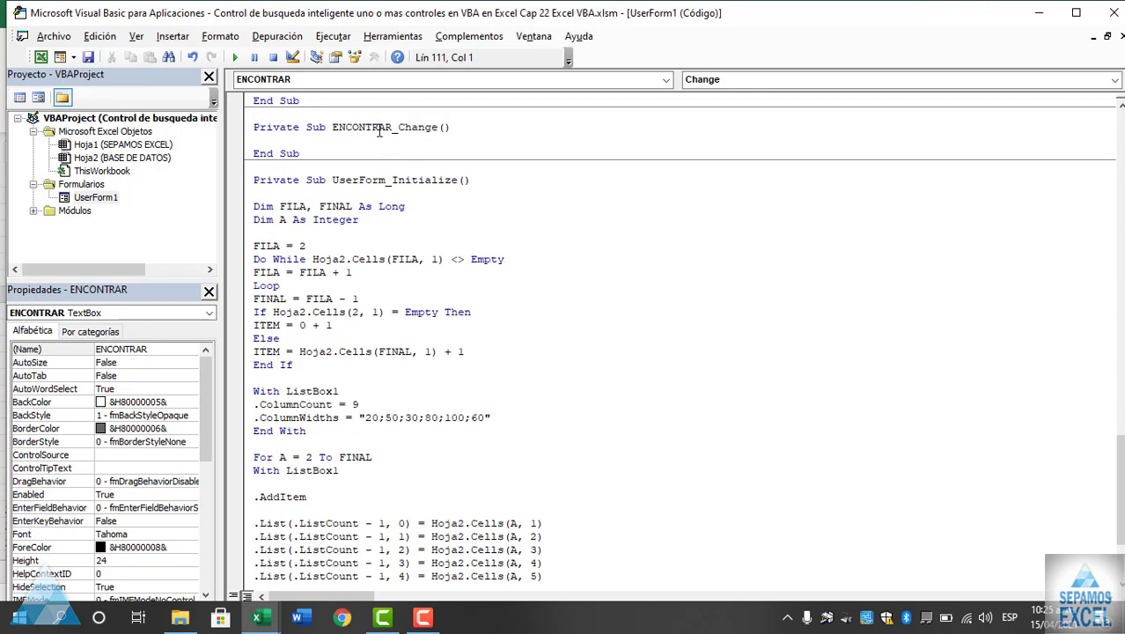
{"action": "left_click", "coordinate": [695, 79]}
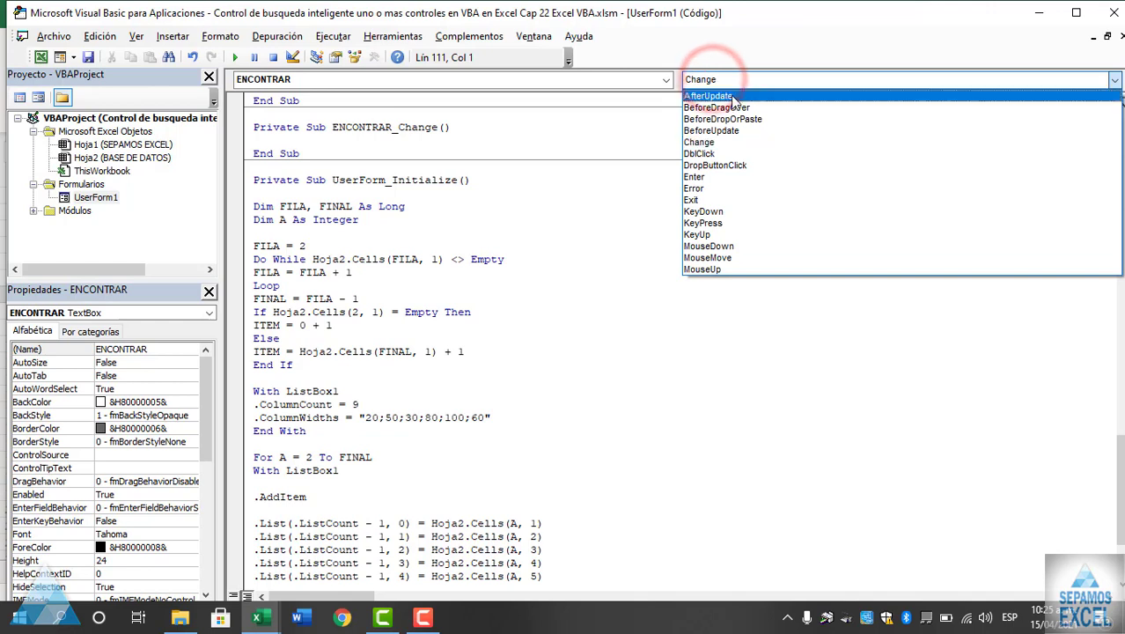
{"action": "left_click", "coordinate": [730, 97]}
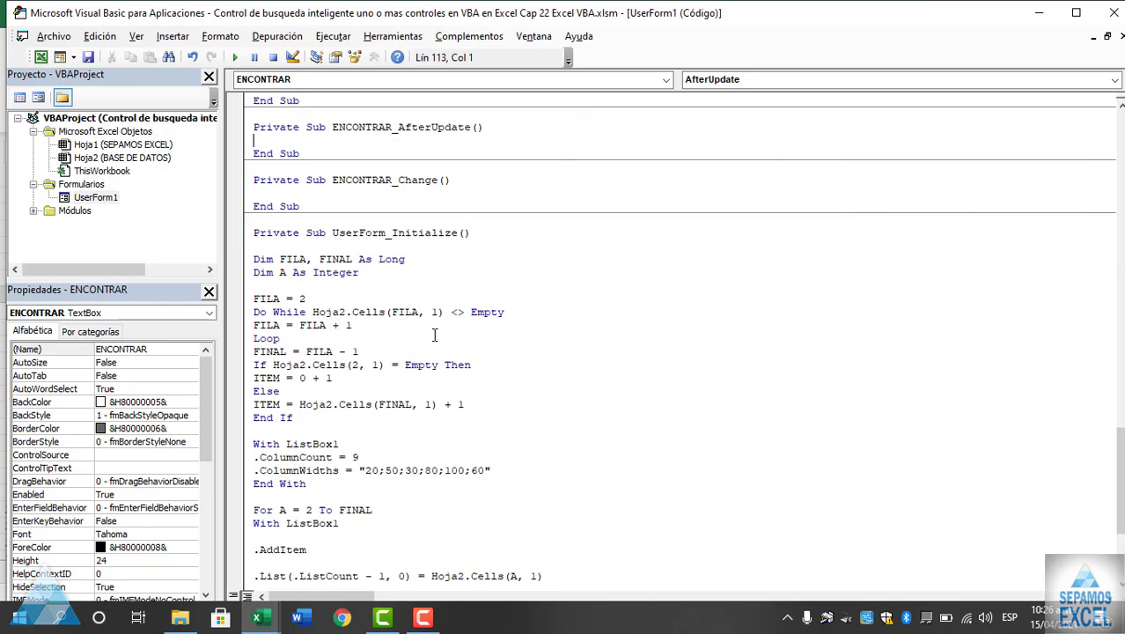
Copy the BUSCAR_Click search code from Dim FILA through Next A
{"action": "scroll", "coordinate": [434, 336], "scroll_direction": "up", "scroll_amount": 3}
{"action": "scroll", "coordinate": [434, 336], "scroll_direction": "up", "scroll_amount": 1}
{"action": "scroll", "coordinate": [434, 335], "scroll_direction": "up", "scroll_amount": 3}
{"action": "scroll", "coordinate": [434, 335], "scroll_direction": "up", "scroll_amount": 3}
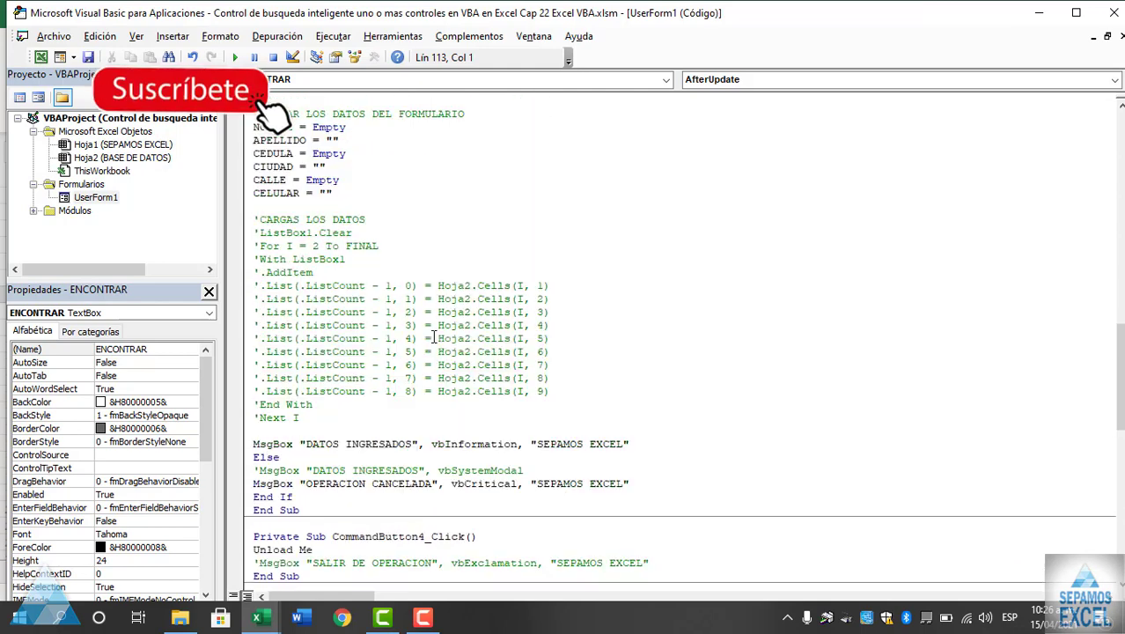
{"action": "scroll", "coordinate": [434, 337], "scroll_direction": "up", "scroll_amount": 5}
{"action": "scroll", "coordinate": [434, 337], "scroll_direction": "up", "scroll_amount": 3}
{"action": "scroll", "coordinate": [434, 338], "scroll_direction": "up", "scroll_amount": 4}
{"action": "scroll", "coordinate": [434, 337], "scroll_direction": "up", "scroll_amount": 3}
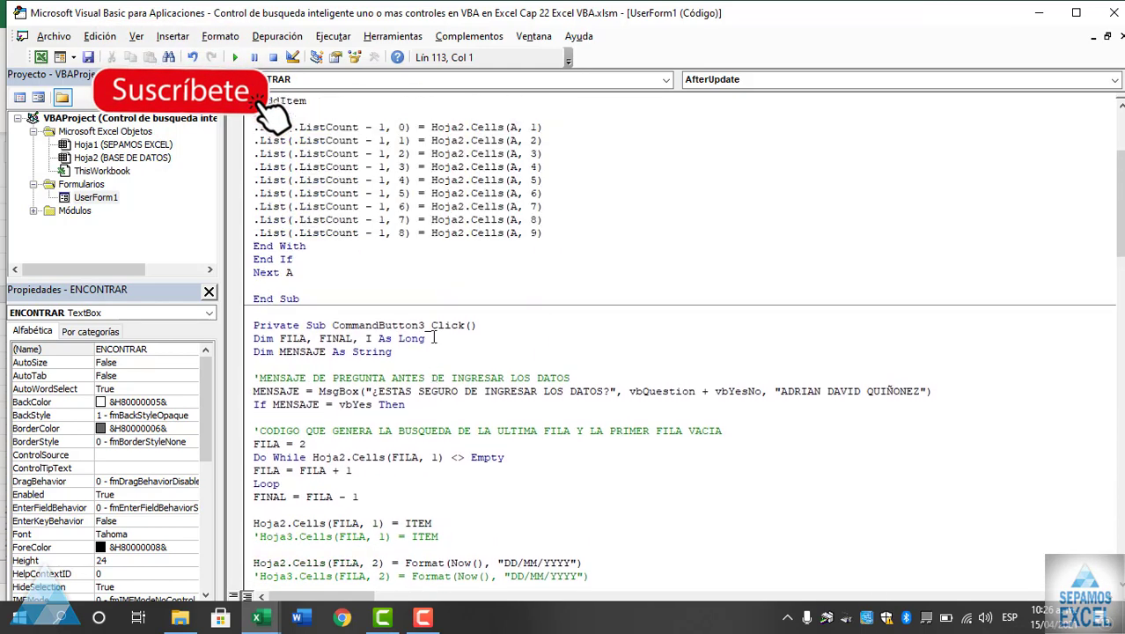
{"action": "scroll", "coordinate": [434, 337], "scroll_direction": "up", "scroll_amount": 3}
{"action": "scroll", "coordinate": [434, 337], "scroll_direction": "up", "scroll_amount": 1}
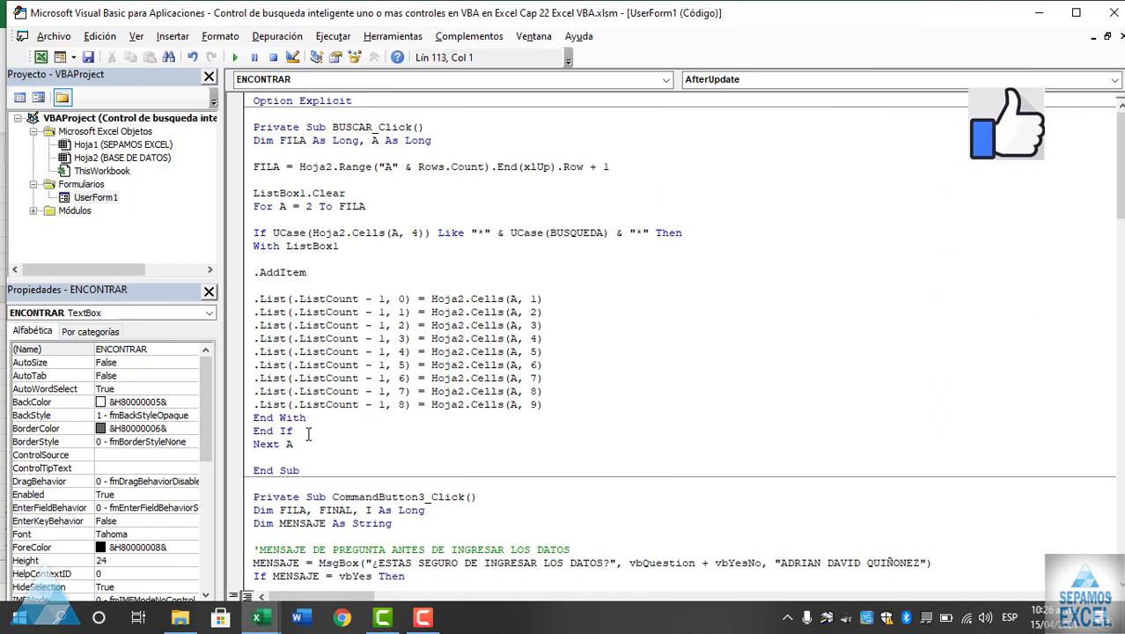
{"action": "mouse_move", "coordinate": [294, 445]}
{"action": "left_mouse_down"}
{"action": "mouse_move", "coordinate": [237, 273]}
{"action": "mouse_move", "coordinate": [245, 151]}
{"action": "left_mouse_up"}
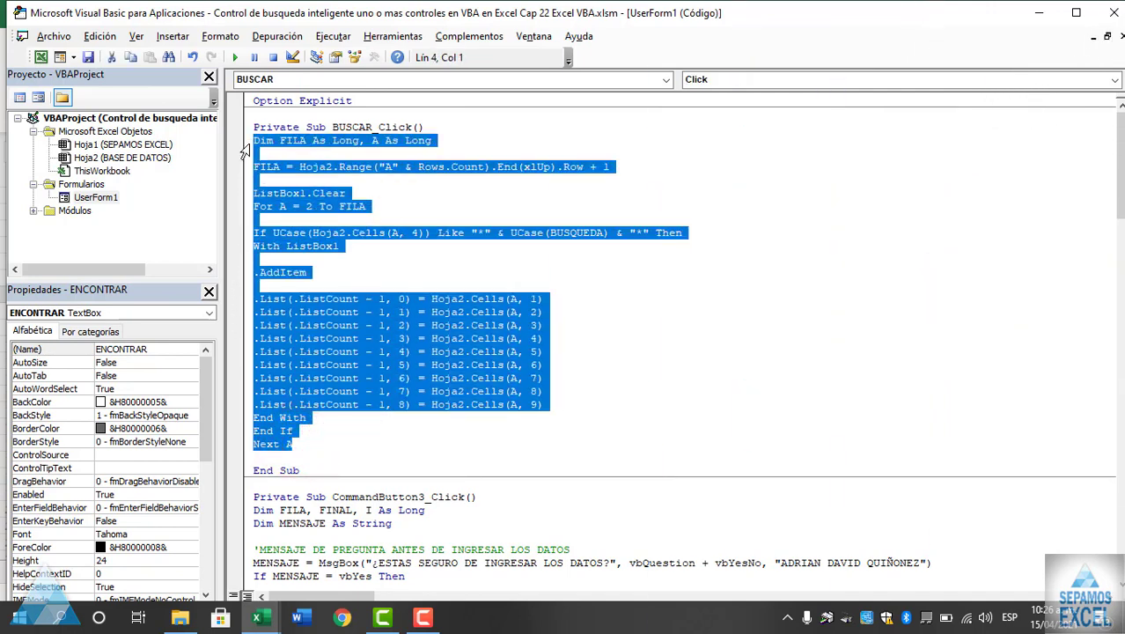
{"action": "right_click", "coordinate": [293, 147]}
{"action": "left_click", "coordinate": [319, 168]}
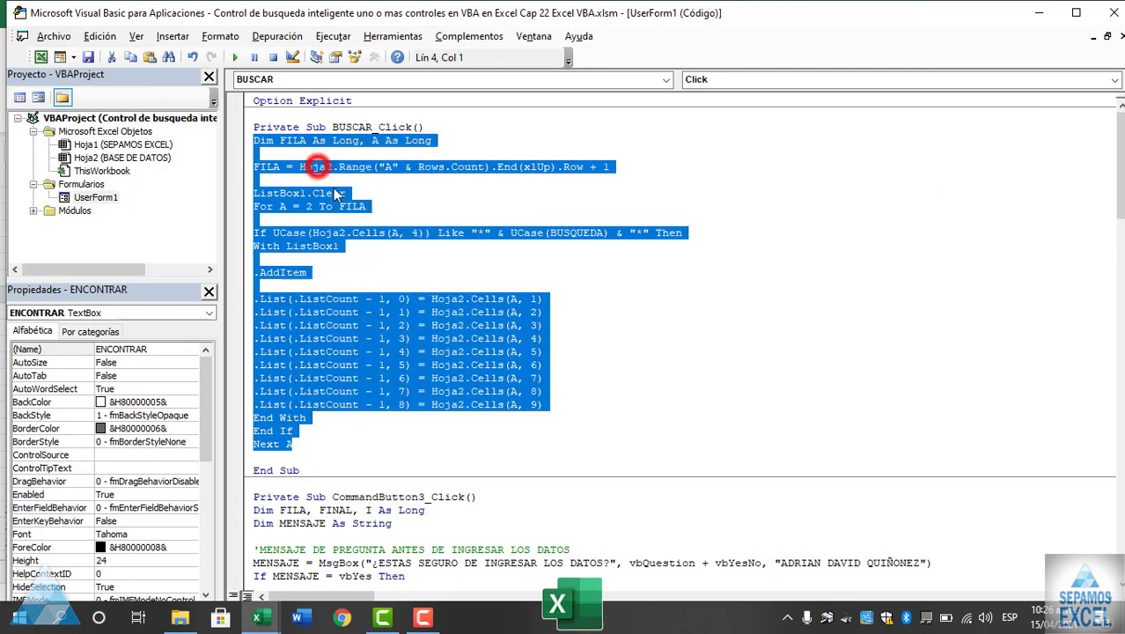
Place the cursor inside the empty ENCONTRAR_AfterUpdate procedure
{"action": "scroll", "coordinate": [350, 222], "scroll_direction": "down", "scroll_amount": 4}
{"action": "scroll", "coordinate": [351, 222], "scroll_direction": "down", "scroll_amount": 5}
{"action": "scroll", "coordinate": [350, 222], "scroll_direction": "down", "scroll_amount": 5}
{"action": "scroll", "coordinate": [348, 229], "scroll_direction": "down", "scroll_amount": 4}
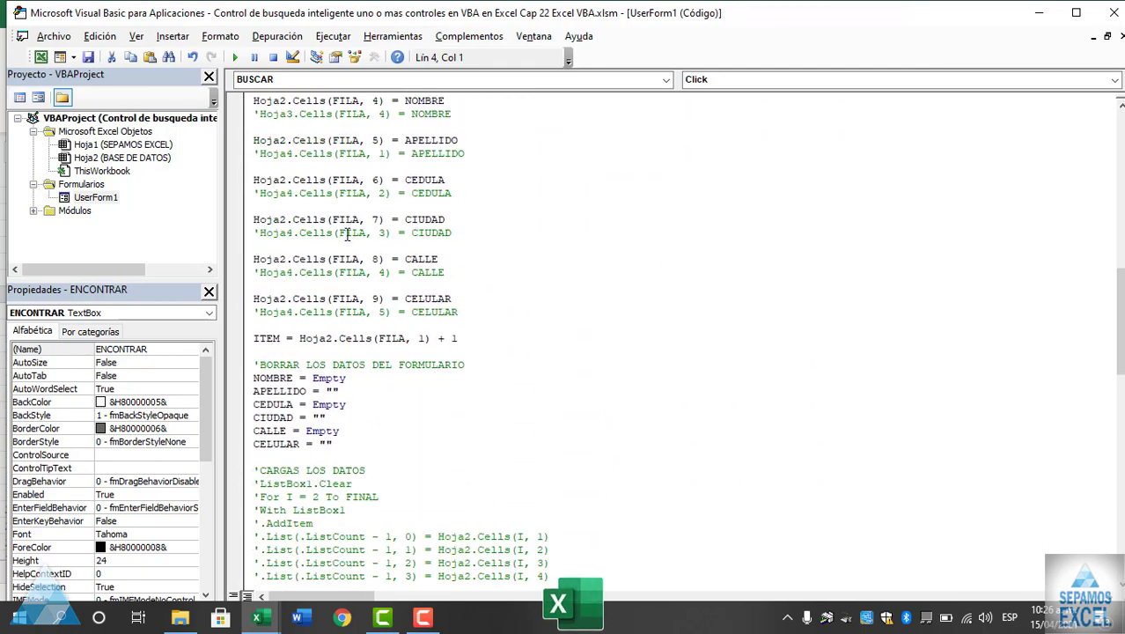
{"action": "scroll", "coordinate": [343, 240], "scroll_direction": "down", "scroll_amount": 9}
{"action": "scroll", "coordinate": [343, 240], "scroll_direction": "down", "scroll_amount": 6}
{"action": "scroll", "coordinate": [316, 294], "scroll_direction": "down", "scroll_amount": 1}
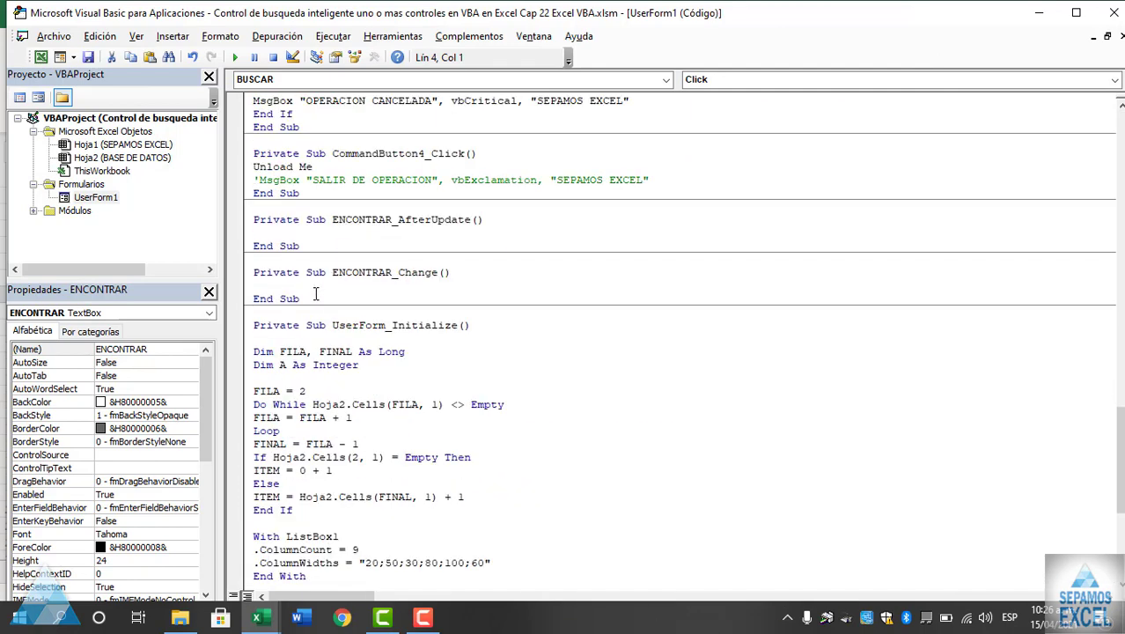
{"action": "left_click", "coordinate": [273, 230]}
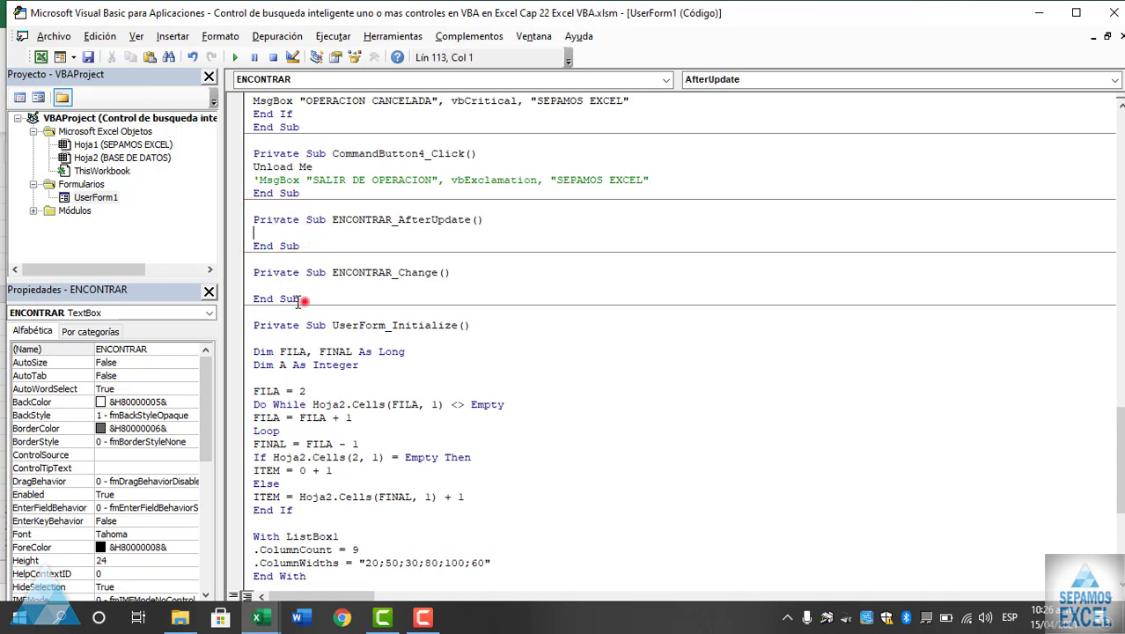
Delete the empty ENCONTRAR_Change procedure and paste the search loop into ENCONTRAR_AfterUpdate
{"action": "left_click_drag", "start_coordinate": [299, 301], "coordinate": [239, 275]}
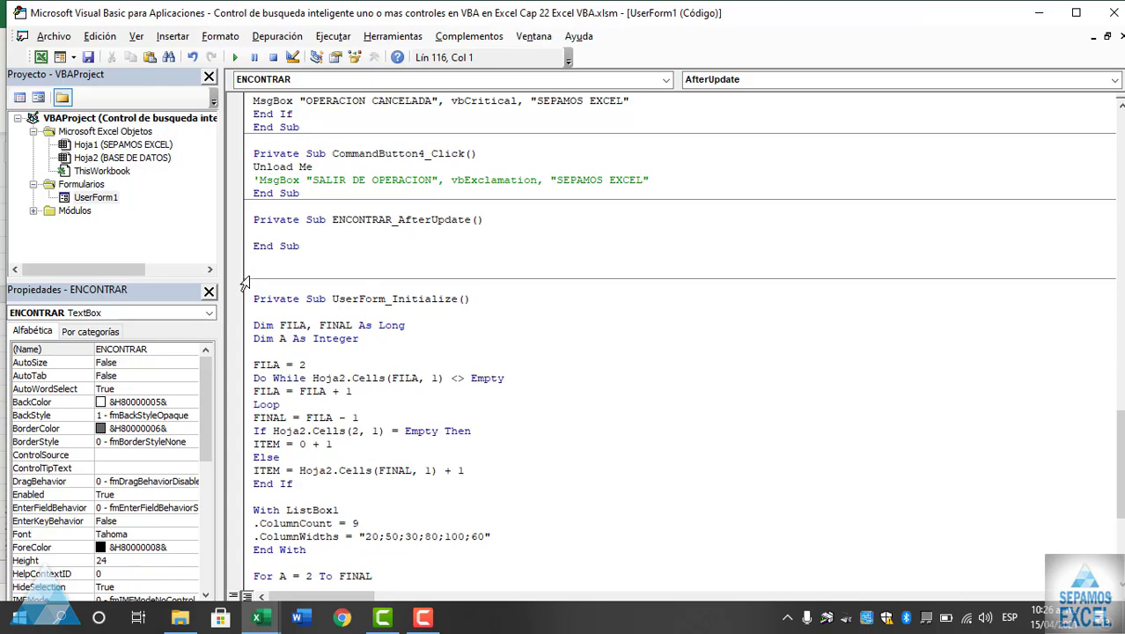
{"action": "key", "text": "BackSpace"}
{"action": "left_click", "coordinate": [269, 233]}
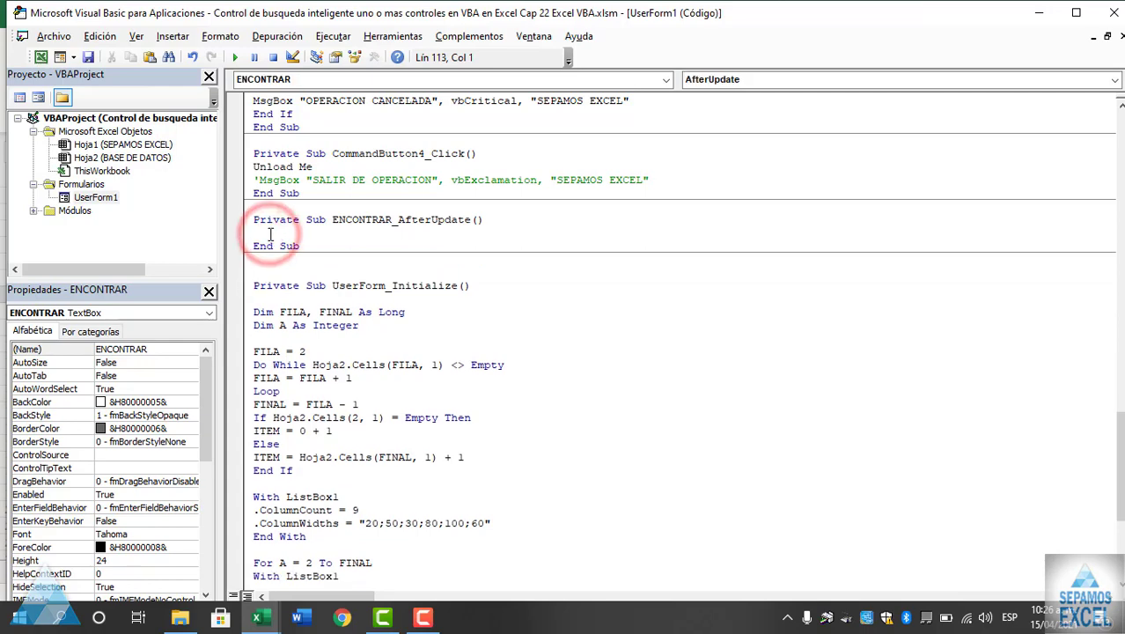
{"action": "key", "text": "ctrl+v"}
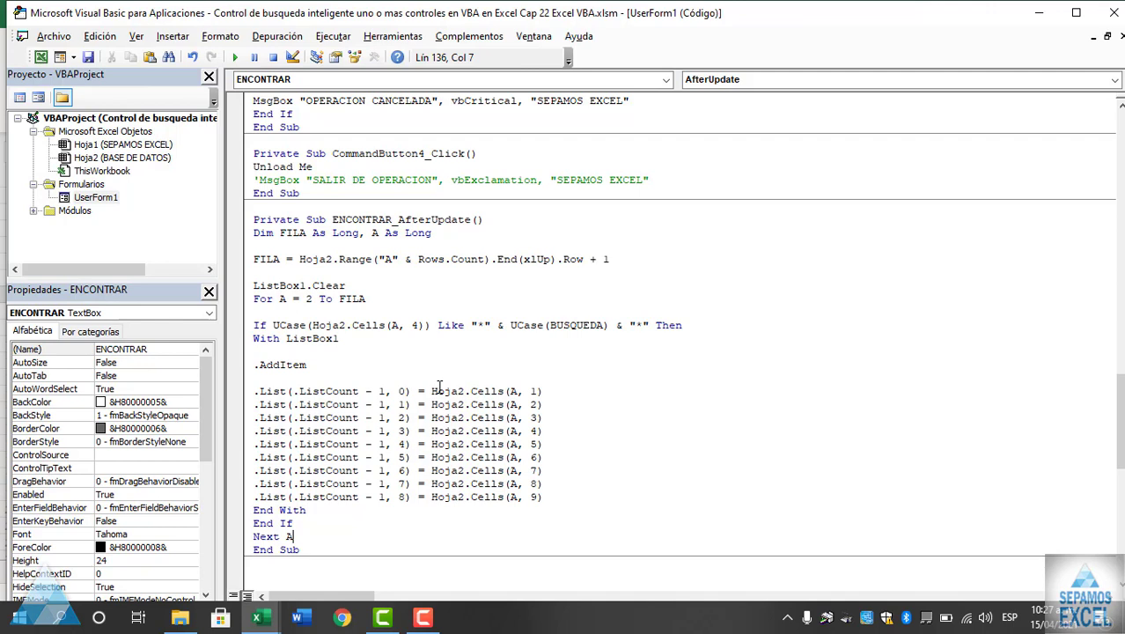
Insert blank lines above End With and above the For A loop
{"action": "left_click", "coordinate": [255, 509]}
{"action": "key", "text": "Return"}
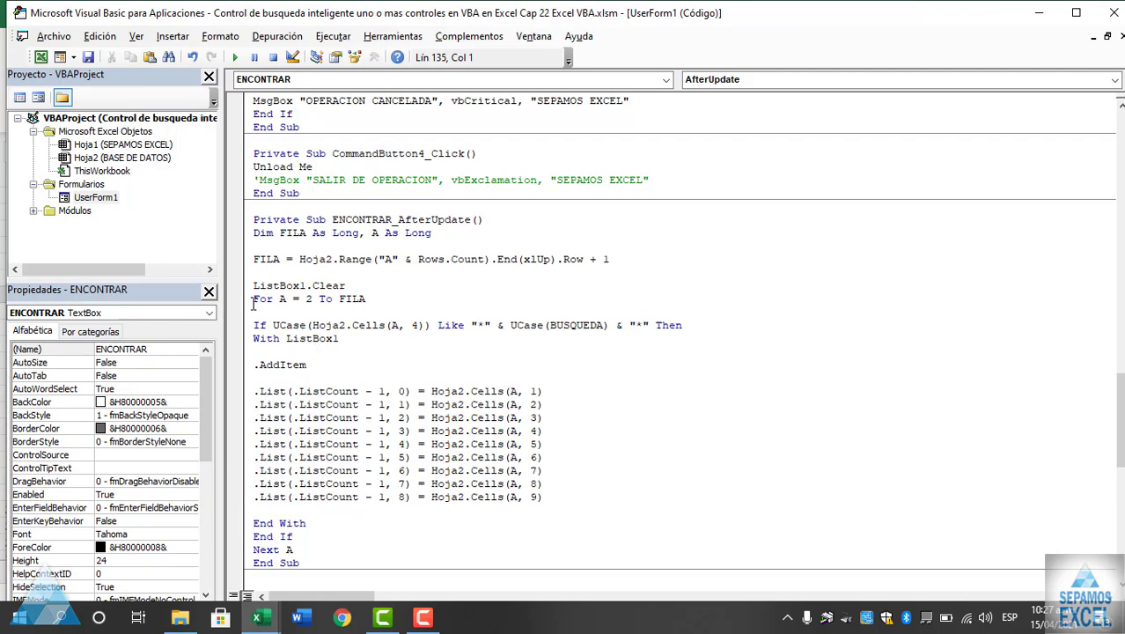
{"action": "left_click", "coordinate": [253, 299]}
{"action": "key", "text": "Return"}
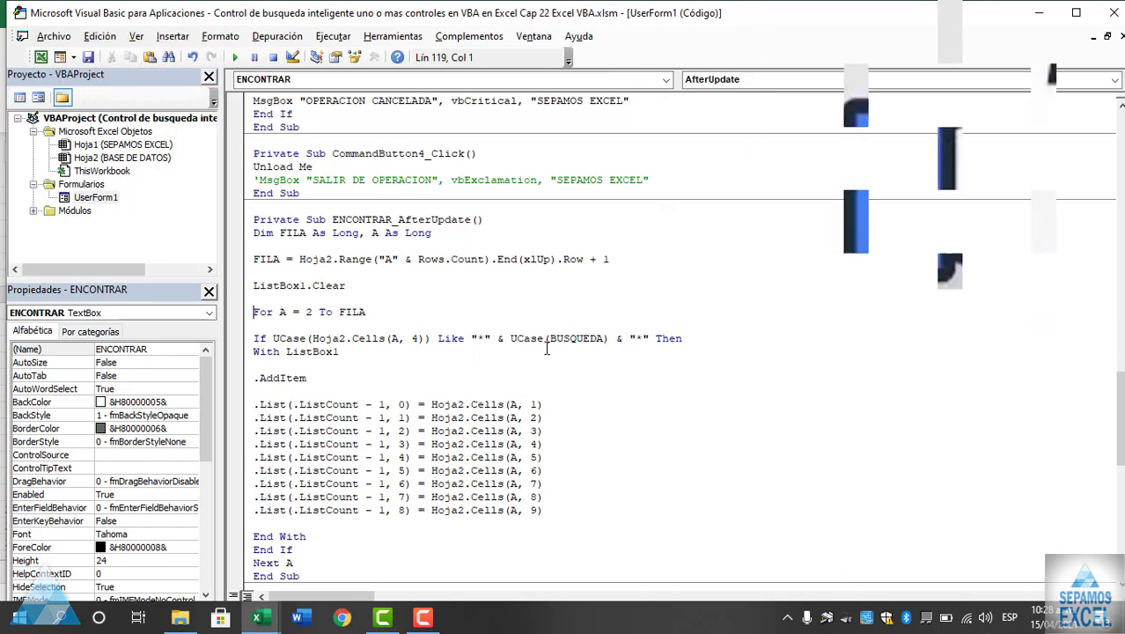
Replace BUSQUEDA with ENCONTRAR in the If condition
{"action": "left_click", "coordinate": [599, 341]}
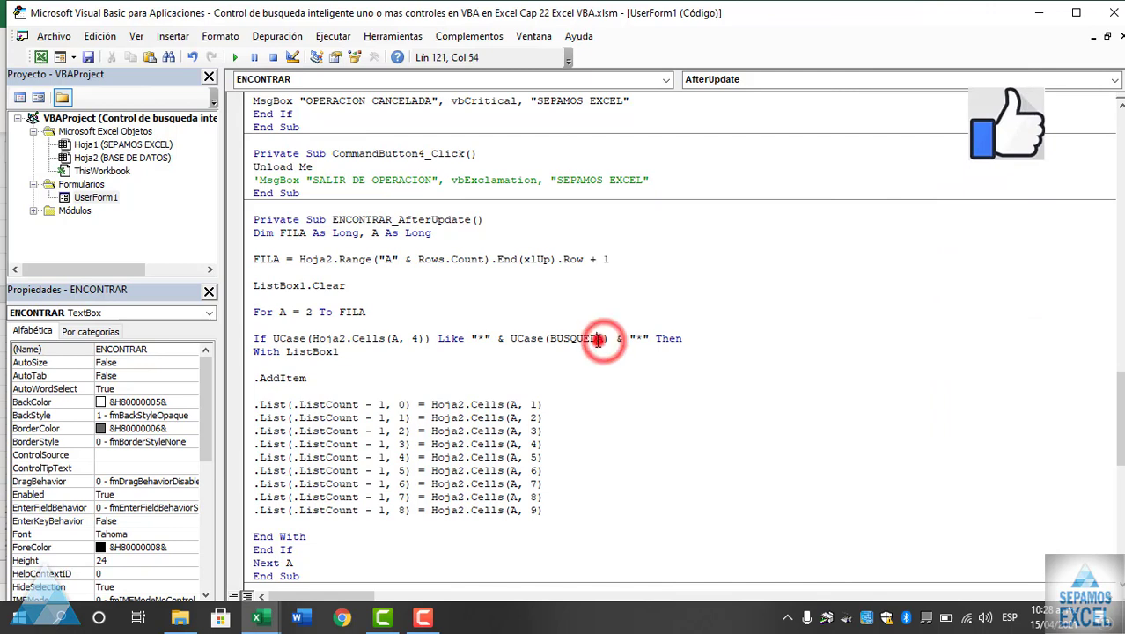
{"action": "double_click", "coordinate": [599, 341]}
{"action": "type", "text": "ENCO"}
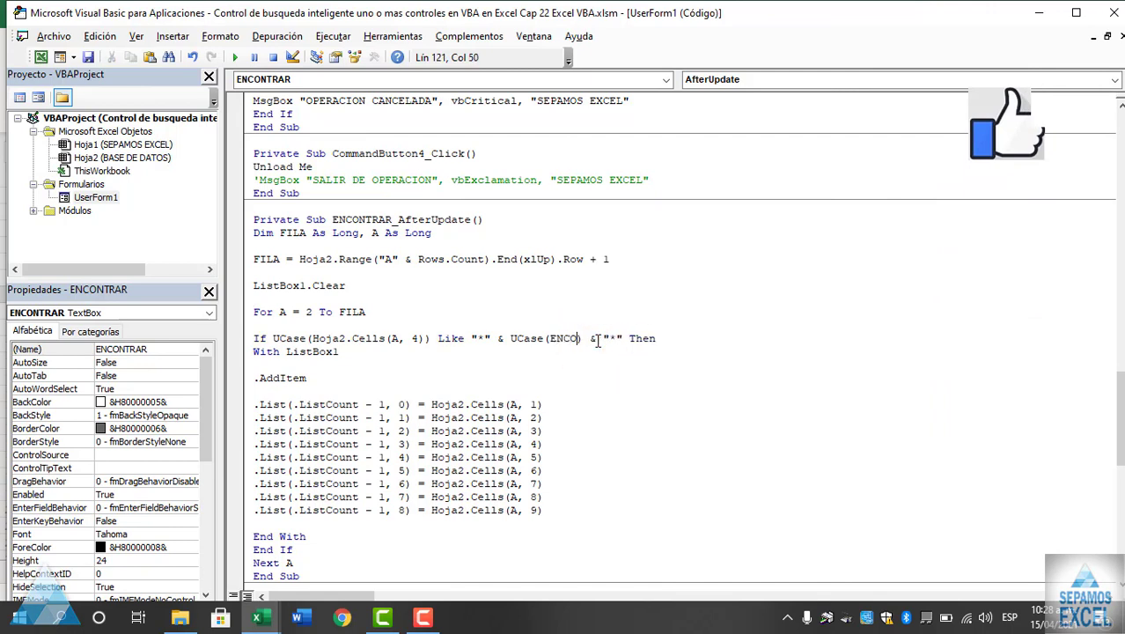
{"action": "type", "text": "NTRAR"}
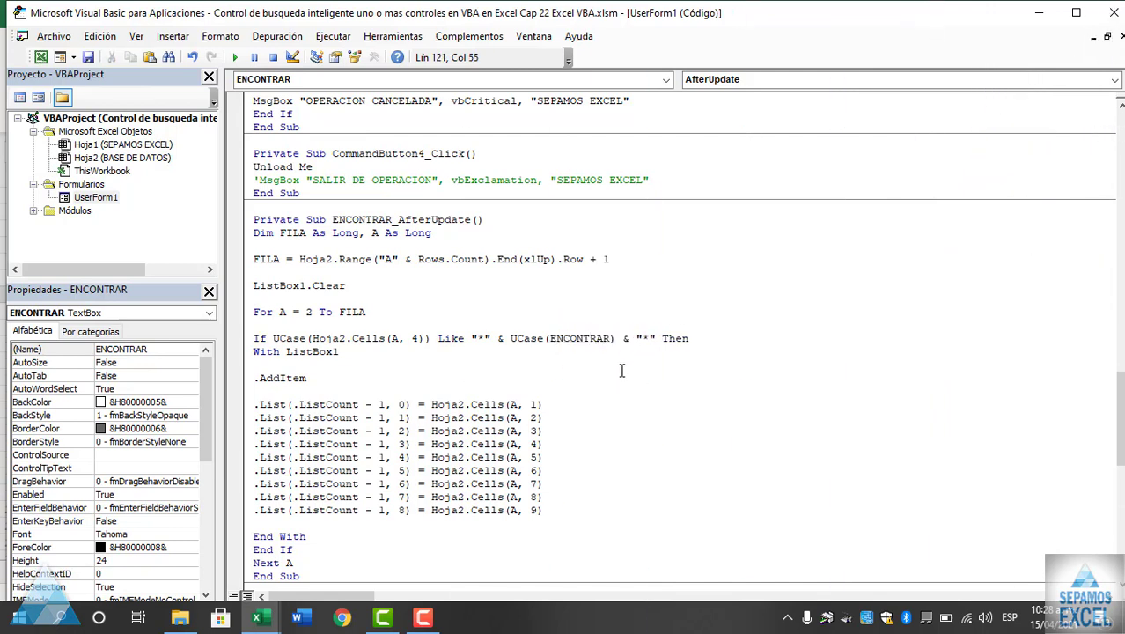
{"action": "left_click", "coordinate": [622, 370]}
Append AND UCASE(HOJA2.CELLS(A,9)) before Then in the If condition
{"action": "left_click", "coordinate": [655, 338]}
{"action": "type", "text": "AND"}
{"action": "type", "text": " UC"}
{"action": "type", "text": "ASE "}
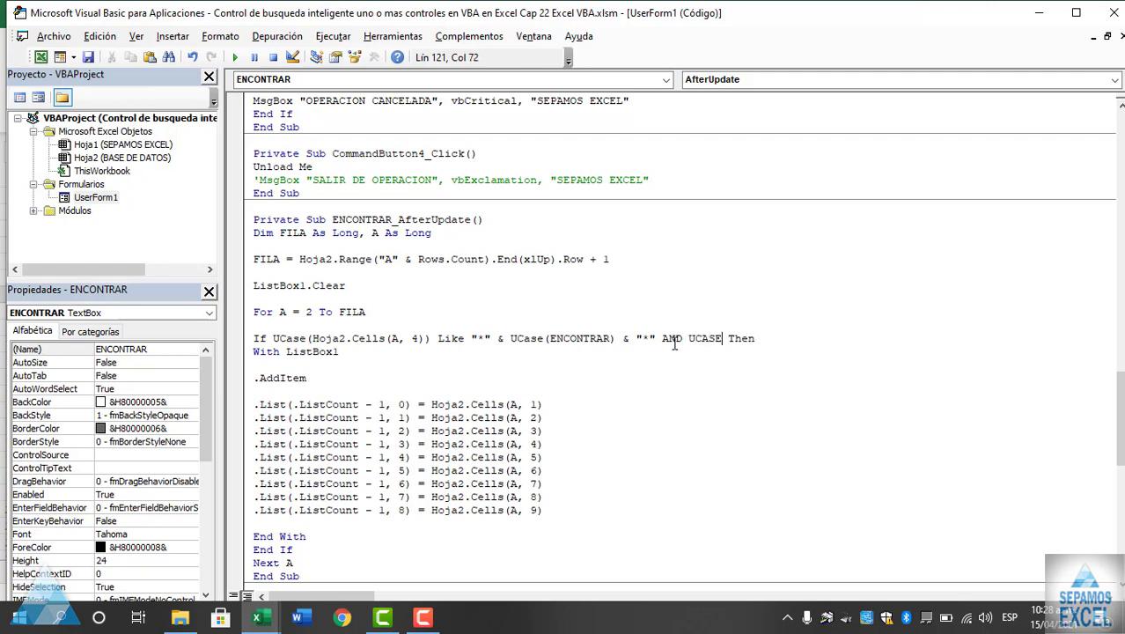
{"action": "type", "text": "("}
{"action": "type", "text": "HOJA"}
{"action": "type", "text": "2"}
{"action": "type", "text": ".CELLS"}
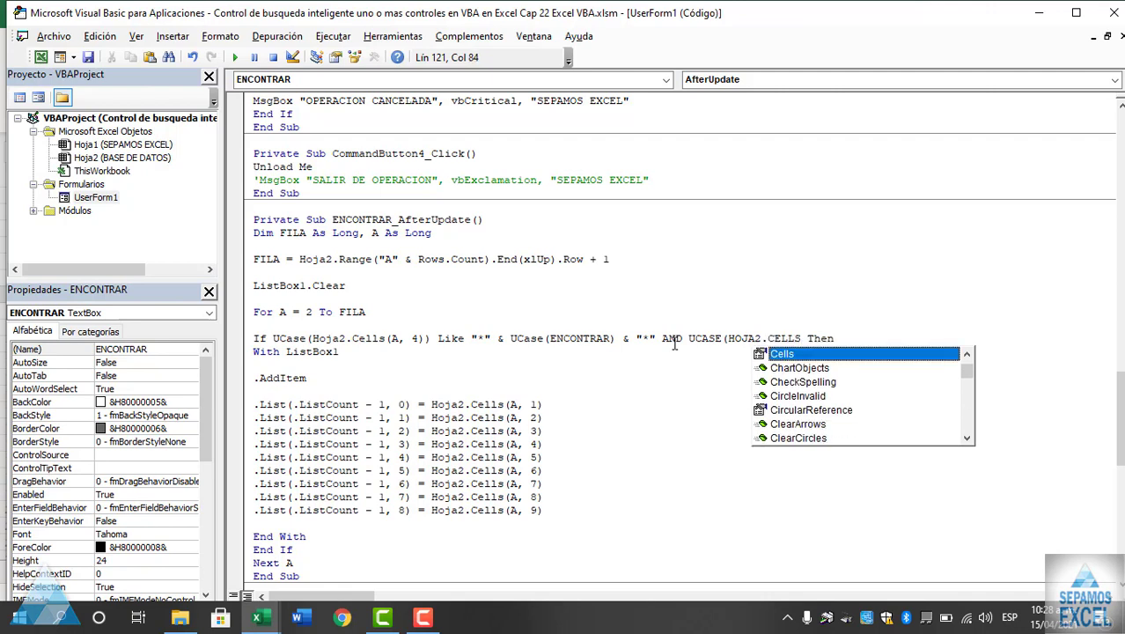
{"action": "type", "text": "("}
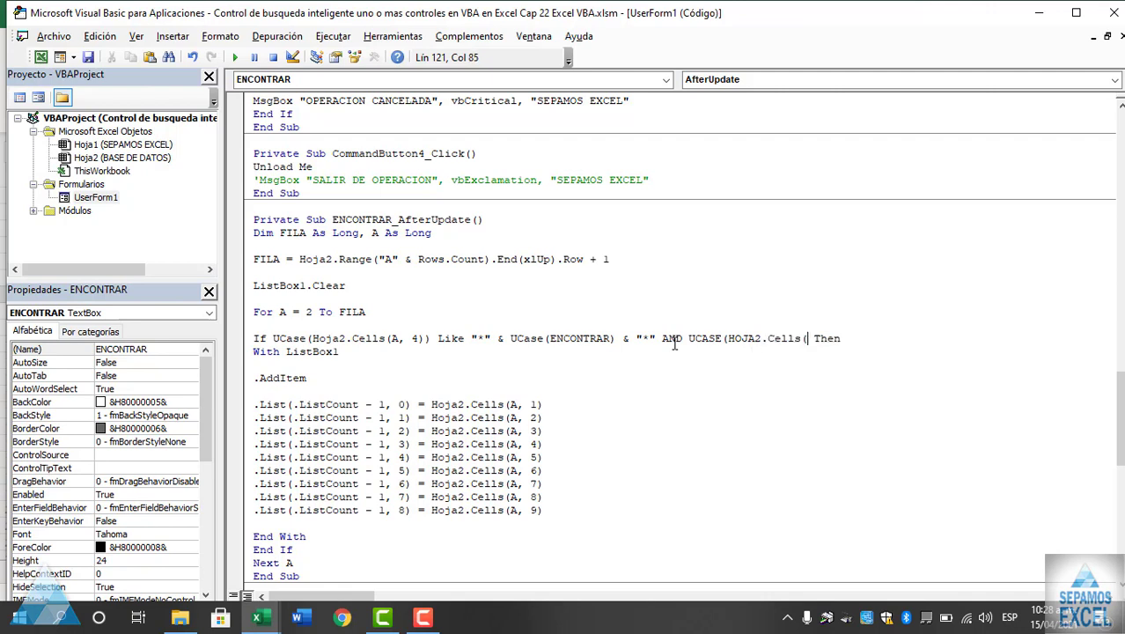
{"action": "type", "text": "A"}
{"action": "type", "text": ",9"}
{"action": "type", "text": ")"}
{"action": "type", "text": ")"}
{"action": "left_click", "coordinate": [739, 435]}
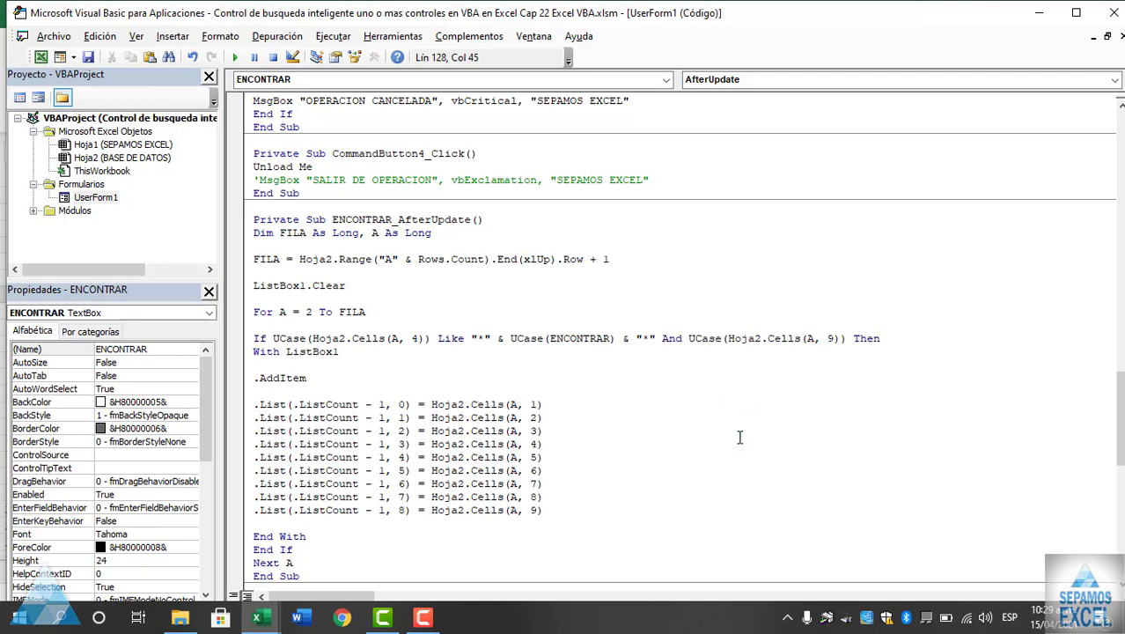
{"action": "scroll", "coordinate": [616, 396], "scroll_direction": "down", "scroll_amount": 1}
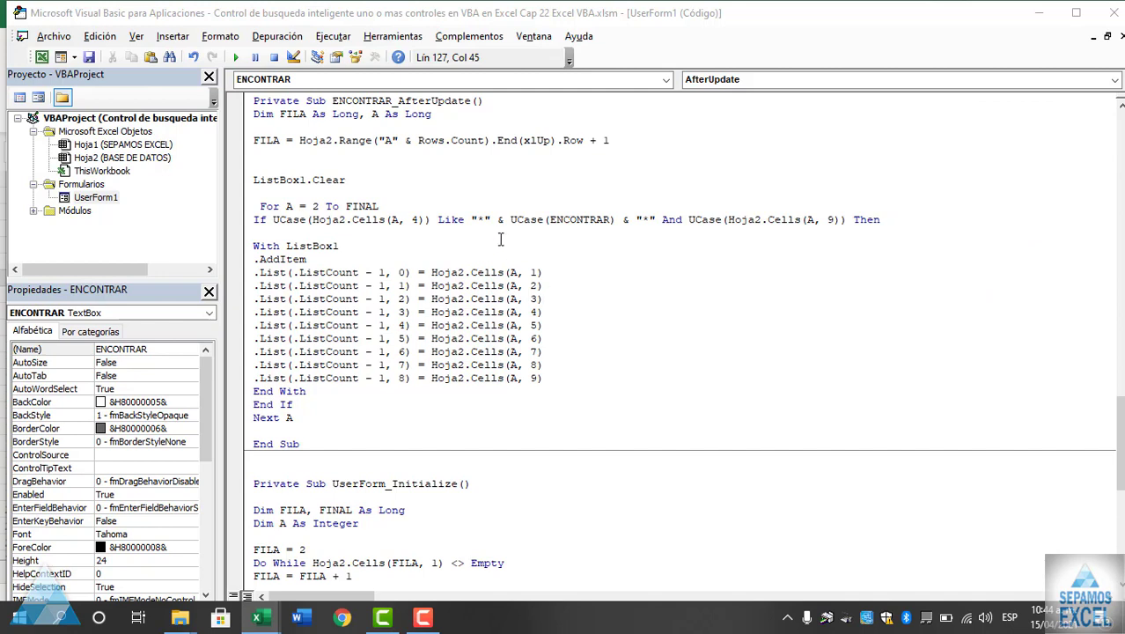
Add the line FINAL = FILA - 1 below the FILA calculation
{"action": "left_click", "coordinate": [293, 155]}
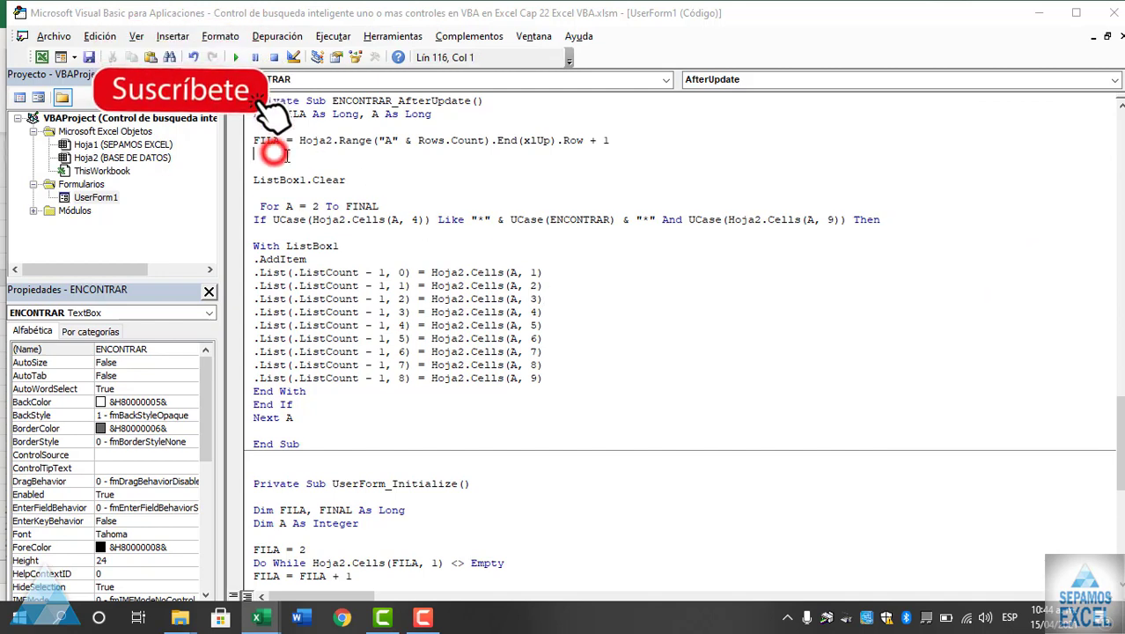
{"action": "type", "text": "F"}
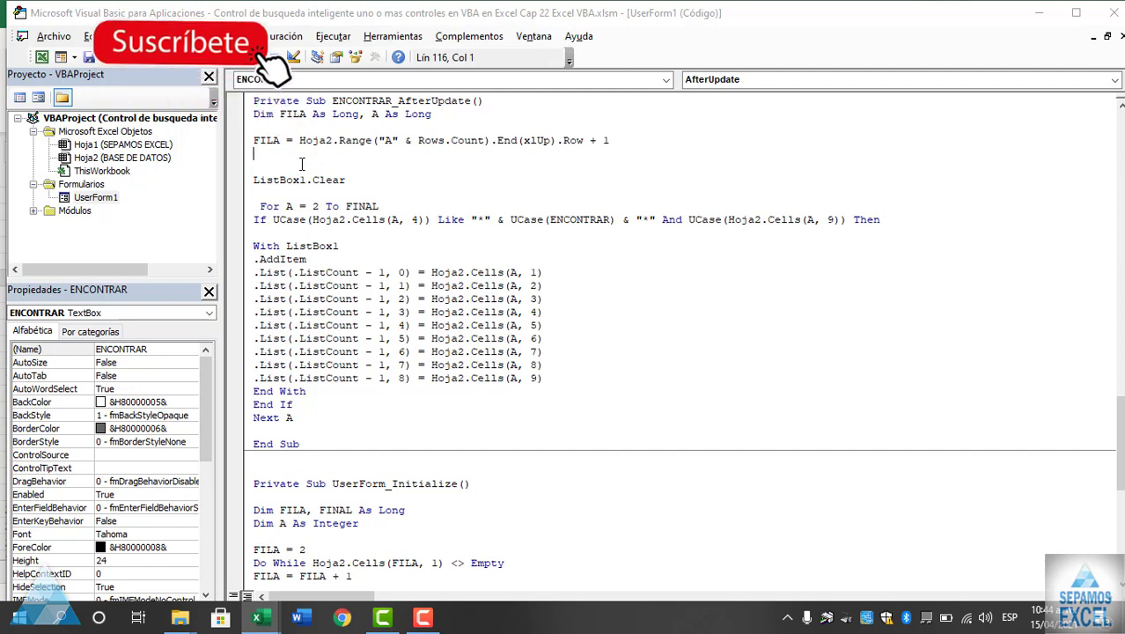
{"action": "type", "text": "INAL"}
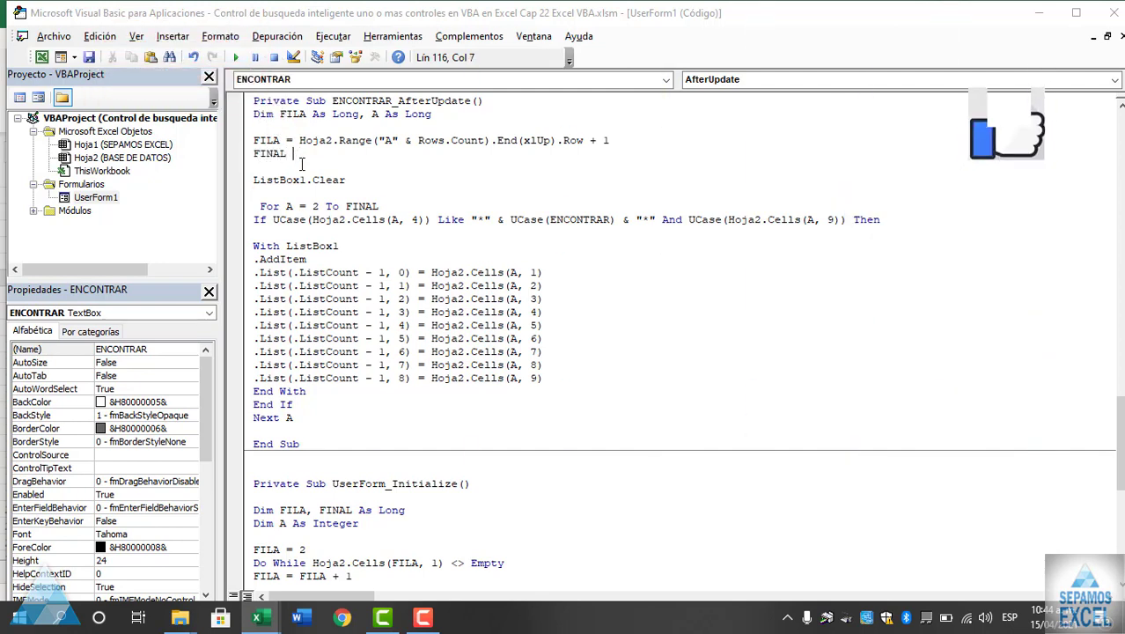
{"action": "type", "text": " = DI"}
{"action": "key", "text": "BackSpace"}
{"action": "key", "text": "BackSpace"}
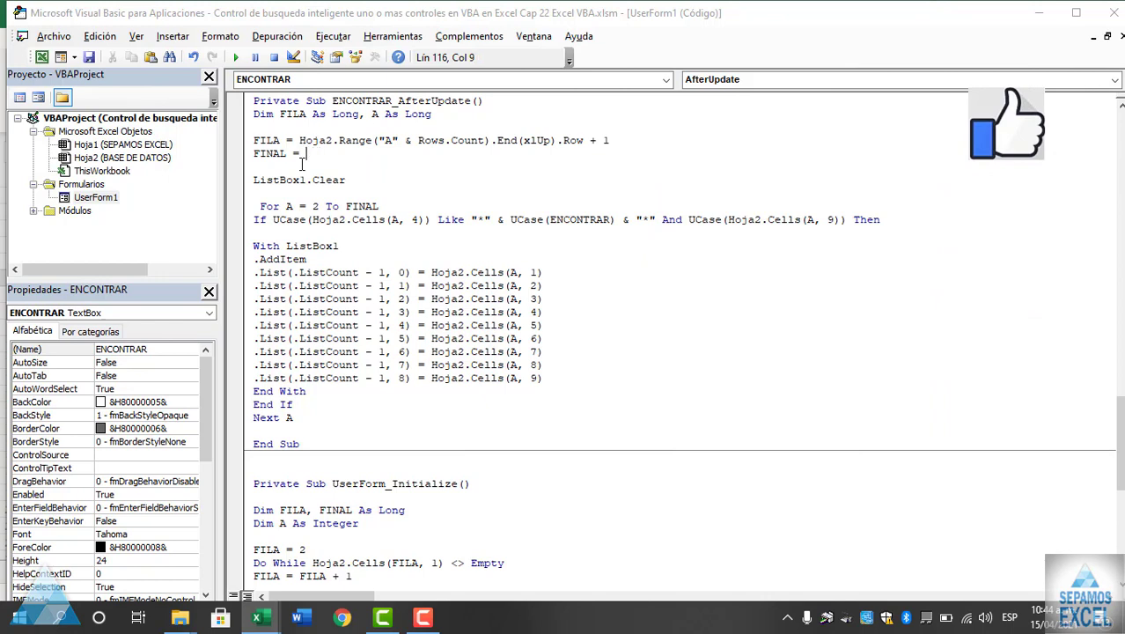
{"action": "type", "text": "FILA - 1"}
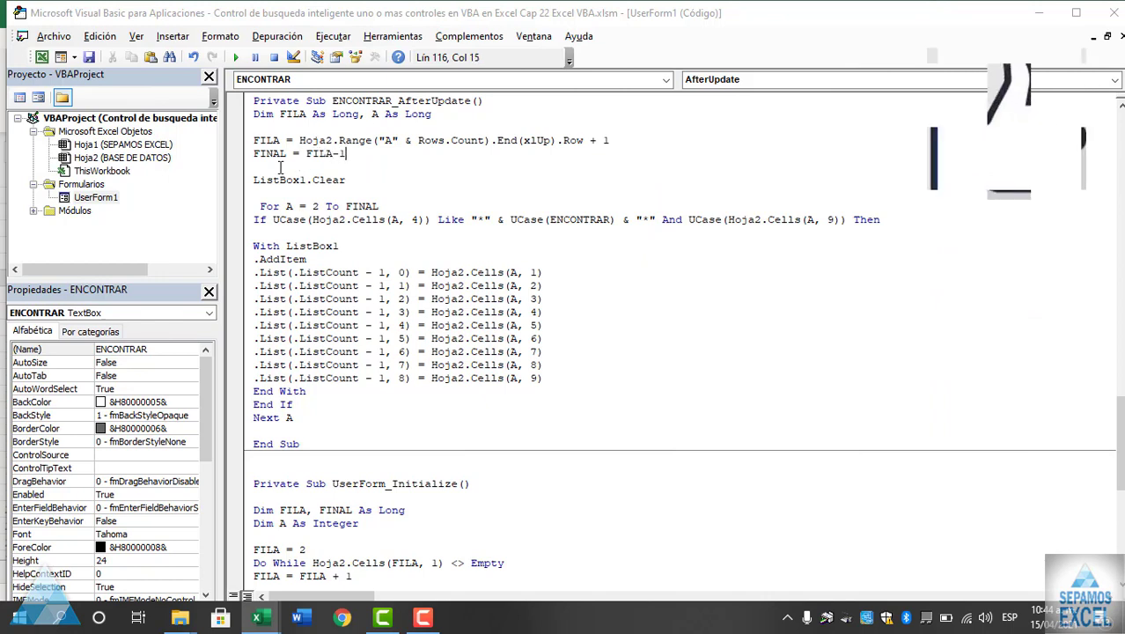
{"action": "left_click", "coordinate": [414, 182]}
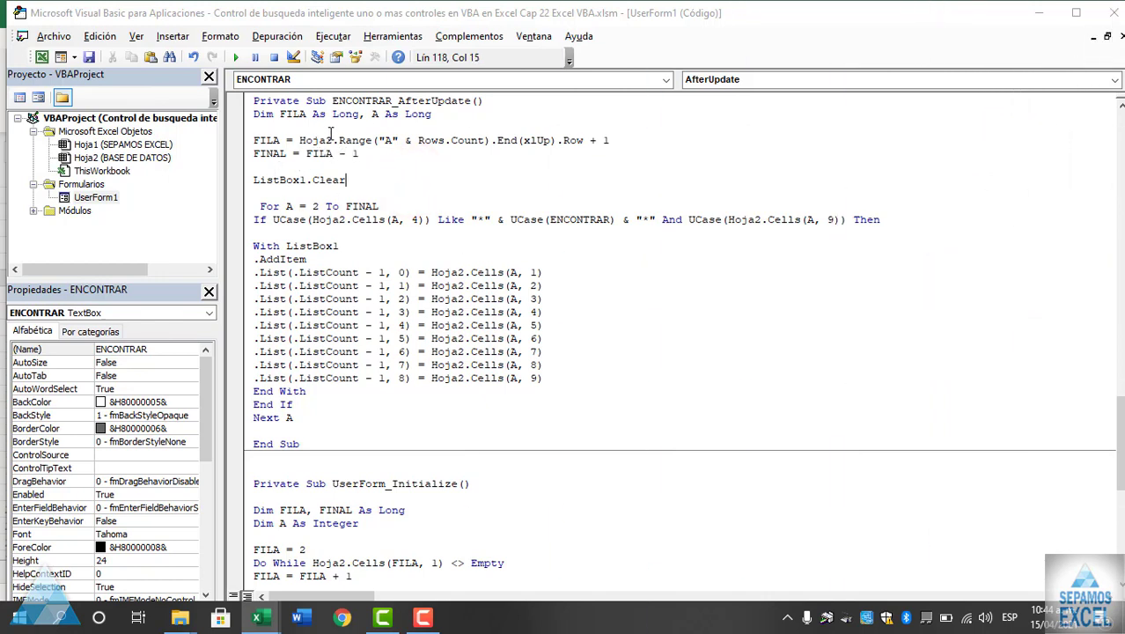
Change the declaration to Dim FILA, FINAL, A As Long
{"action": "left_click", "coordinate": [358, 114]}
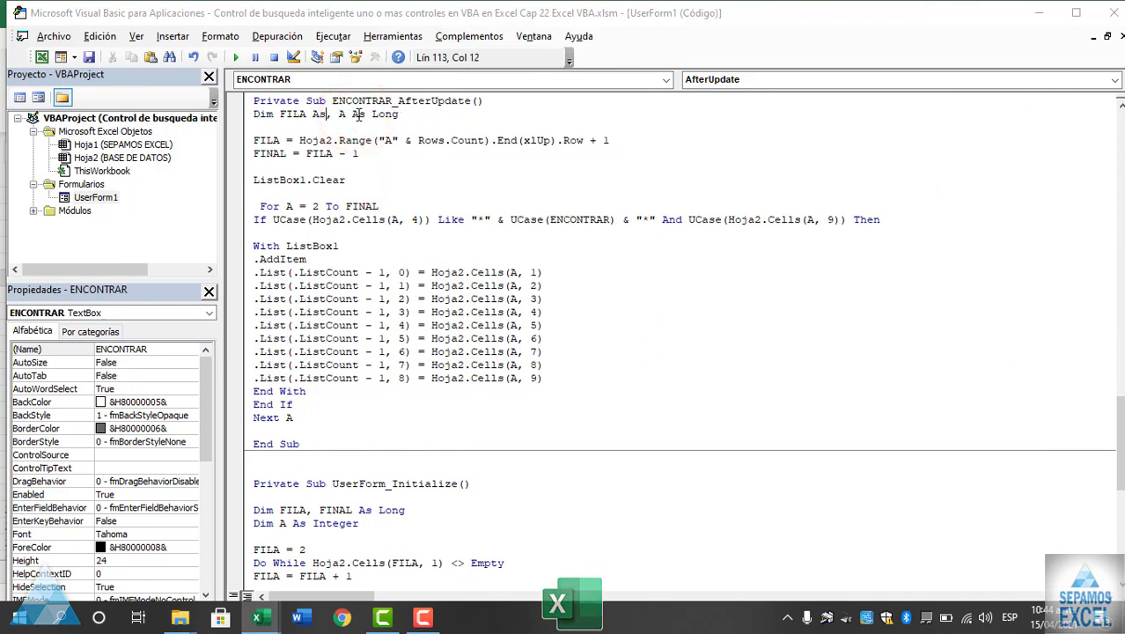
{"action": "key", "text": "BackSpace"}
{"action": "key", "text": "BackSpace"}
{"action": "key", "text": "BackSpace"}
{"action": "type", "text": ","}
{"action": "type", "text": "FINAL"}
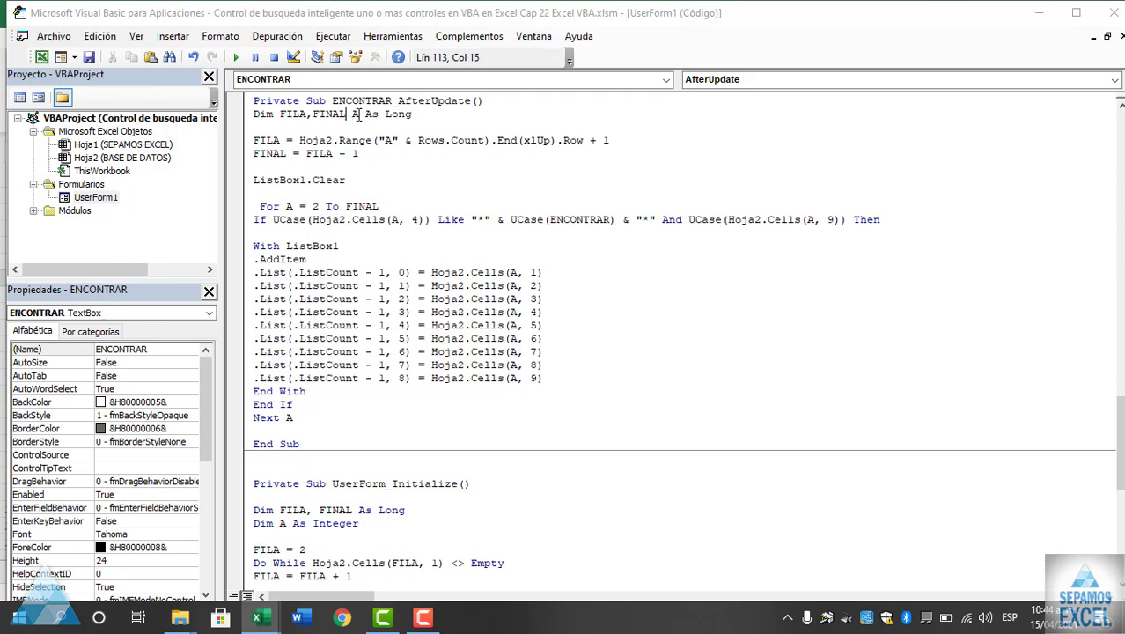
{"action": "type", "text": ","}
{"action": "left_click", "coordinate": [456, 192]}
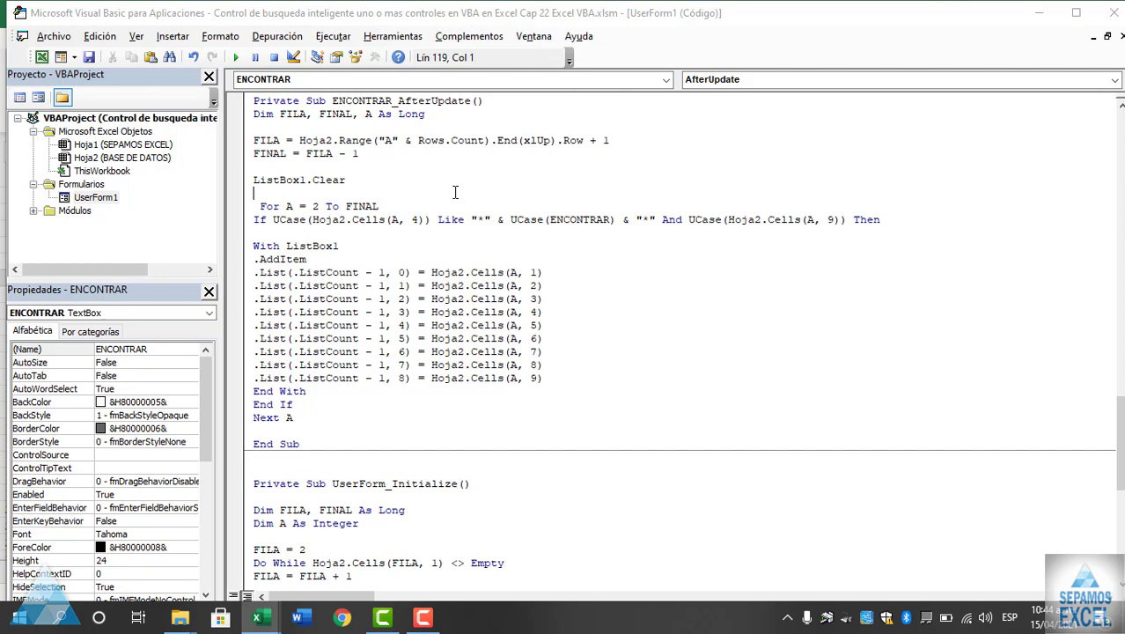
Run UserForm1, filter ENCONTRA by AD, then clear it to reload all rows
{"action": "key", "text": "F5"}
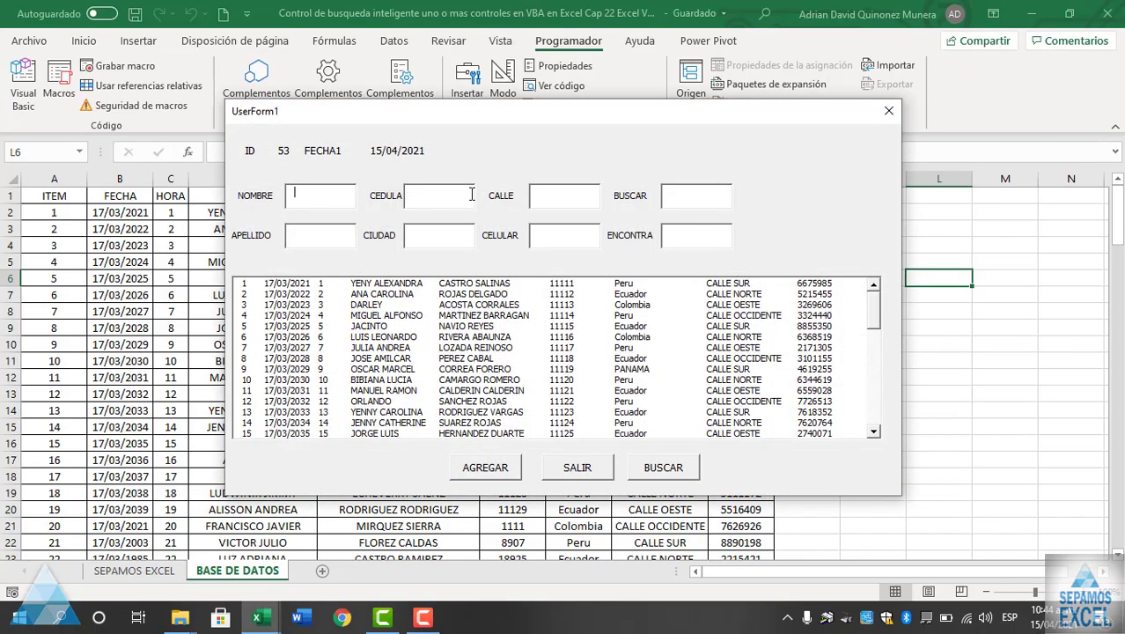
{"action": "left_click", "coordinate": [692, 235]}
{"action": "type", "text": "AD"}
{"action": "key", "text": "Return"}
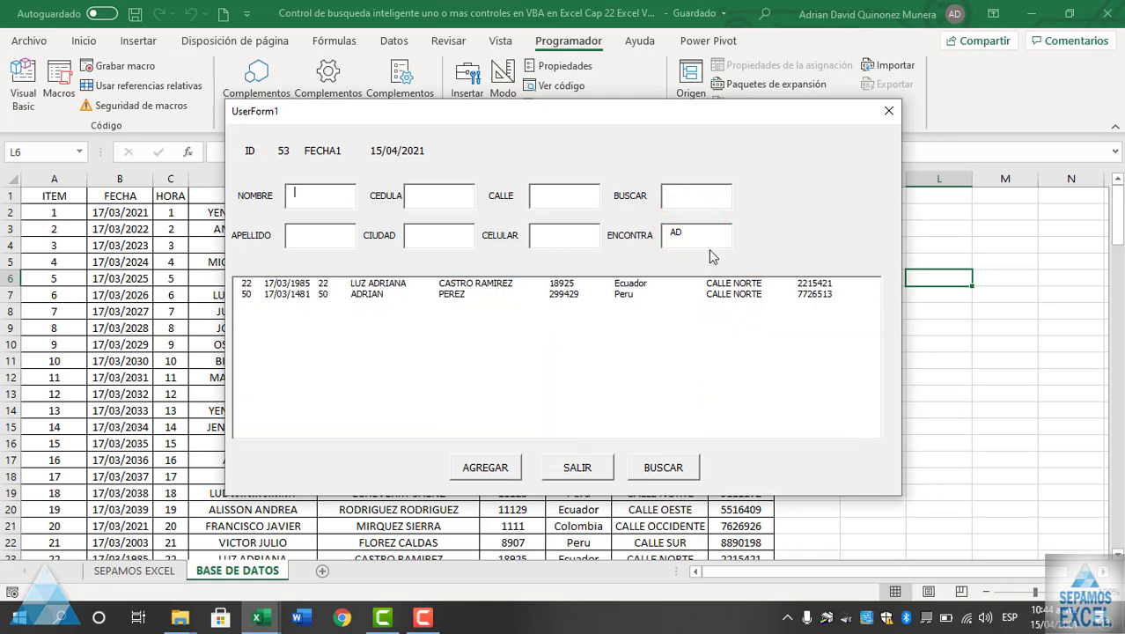
{"action": "left_click", "coordinate": [704, 238]}
{"action": "key", "text": "BackSpace"}
{"action": "key", "text": "BackSpace"}
{"action": "left_click", "coordinate": [678, 464]}
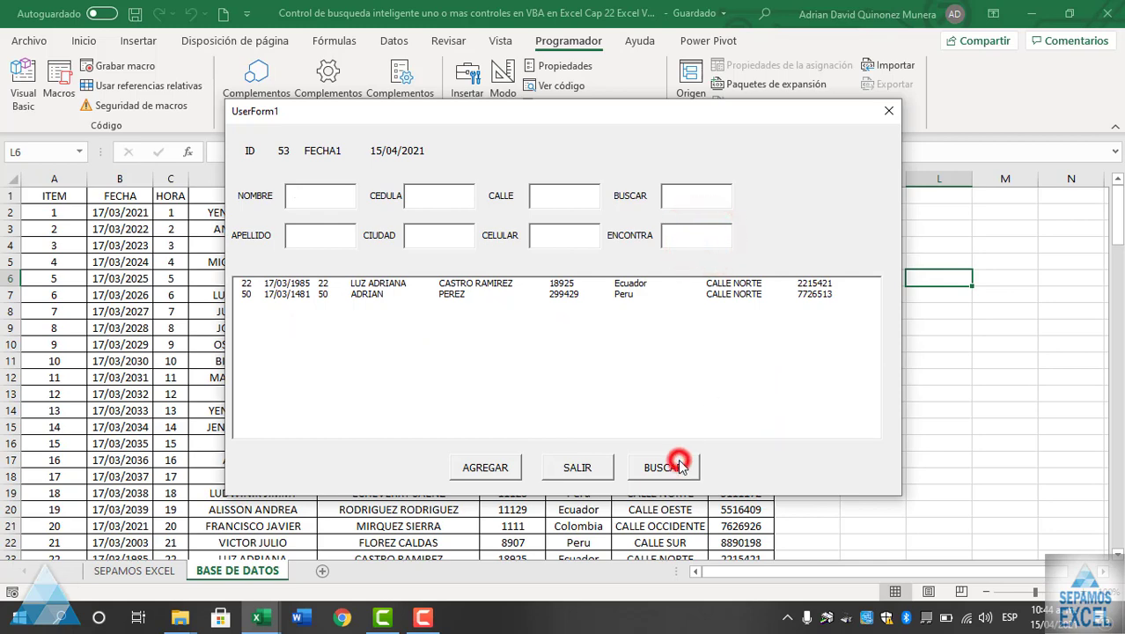
Search MI in the BUSCAR box, then clear it and reload all records
{"action": "left_click", "coordinate": [693, 199]}
{"action": "type", "text": "AD"}
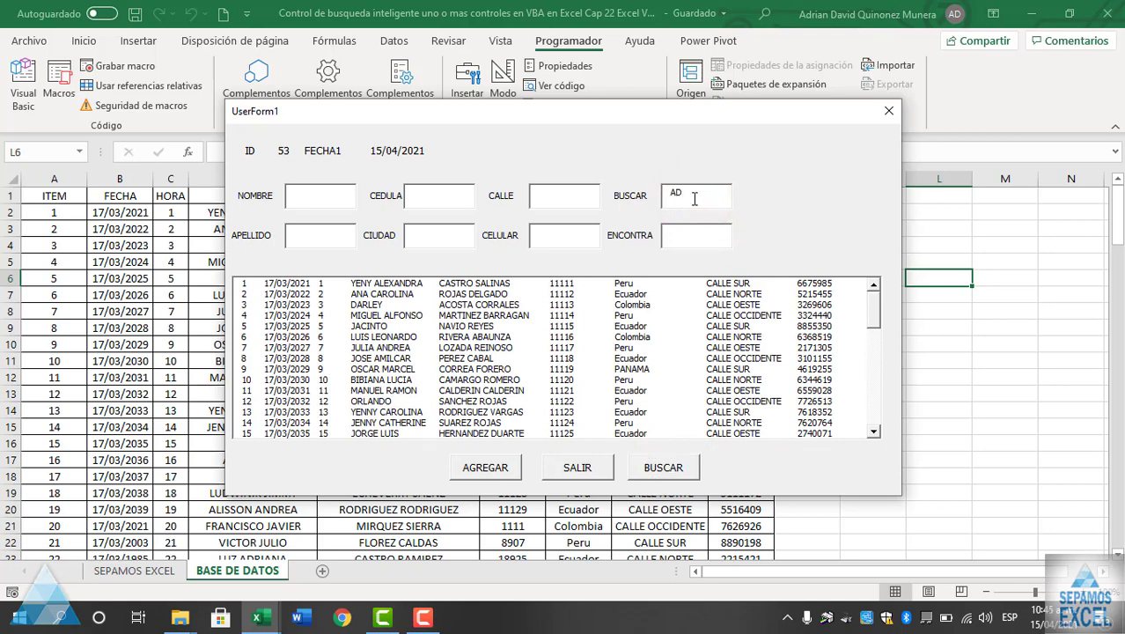
{"action": "key", "text": "BackSpace"}
{"action": "key", "text": "BackSpace"}
{"action": "type", "text": "I"}
{"action": "left_click", "coordinate": [667, 467]}
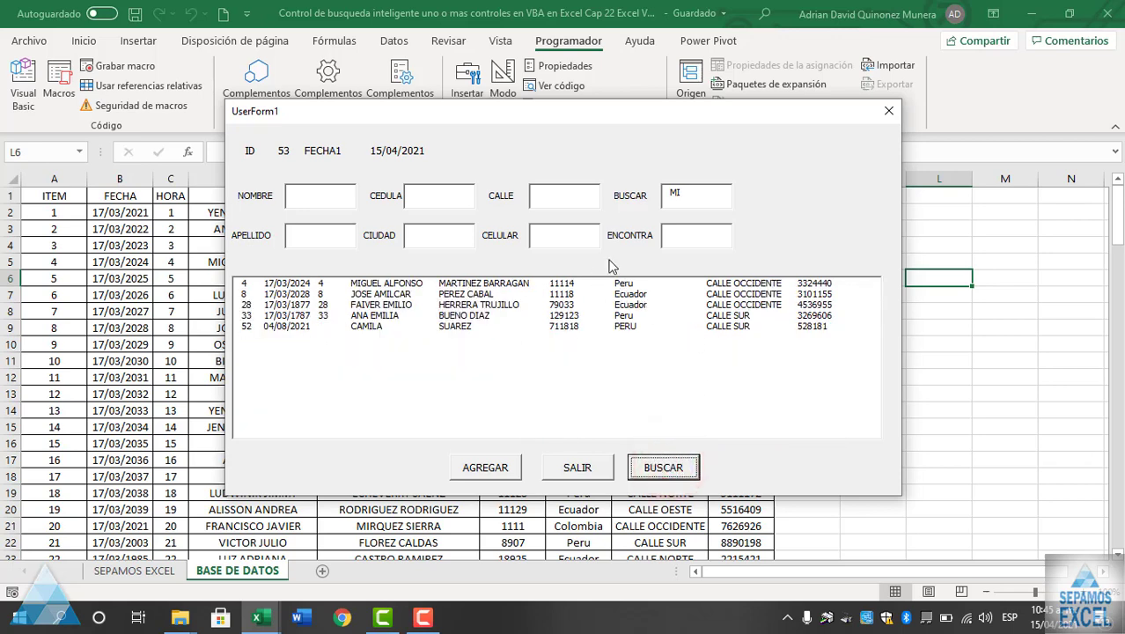
{"action": "left_click", "coordinate": [675, 232]}
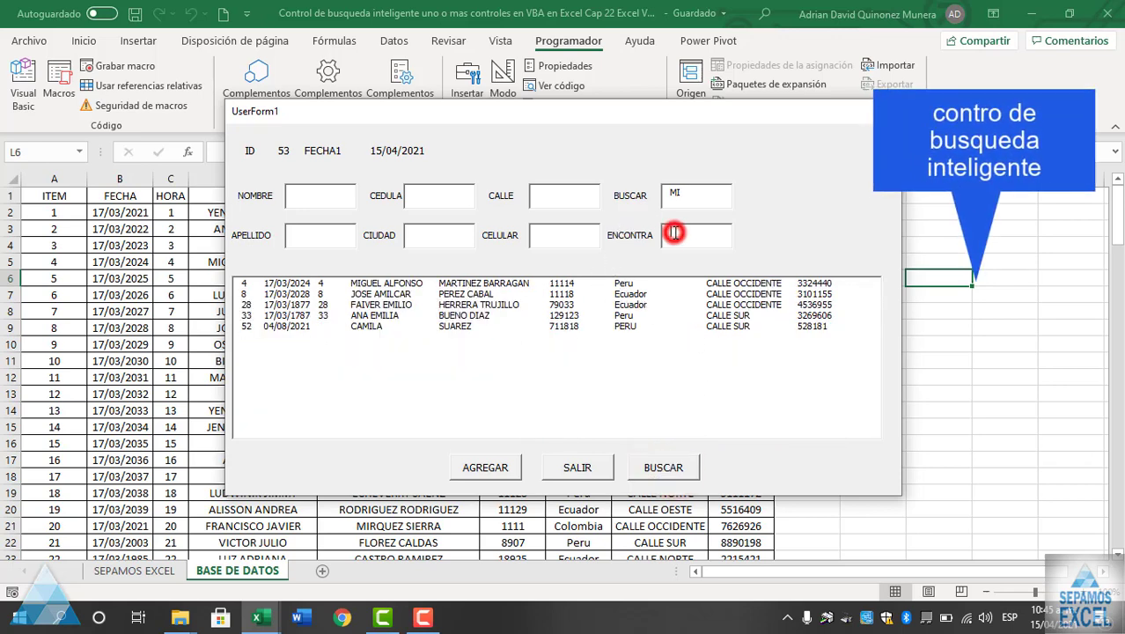
{"action": "double_click", "coordinate": [677, 195]}
{"action": "key", "text": "BackSpace"}
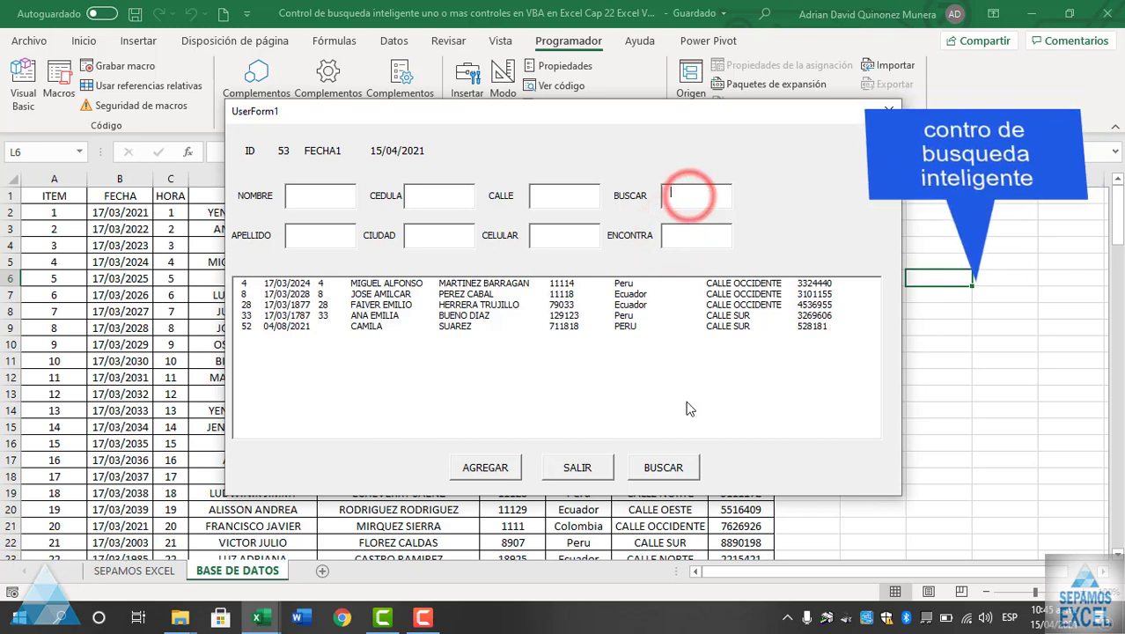
{"action": "left_click", "coordinate": [670, 471]}
{"action": "left_click", "coordinate": [673, 471]}
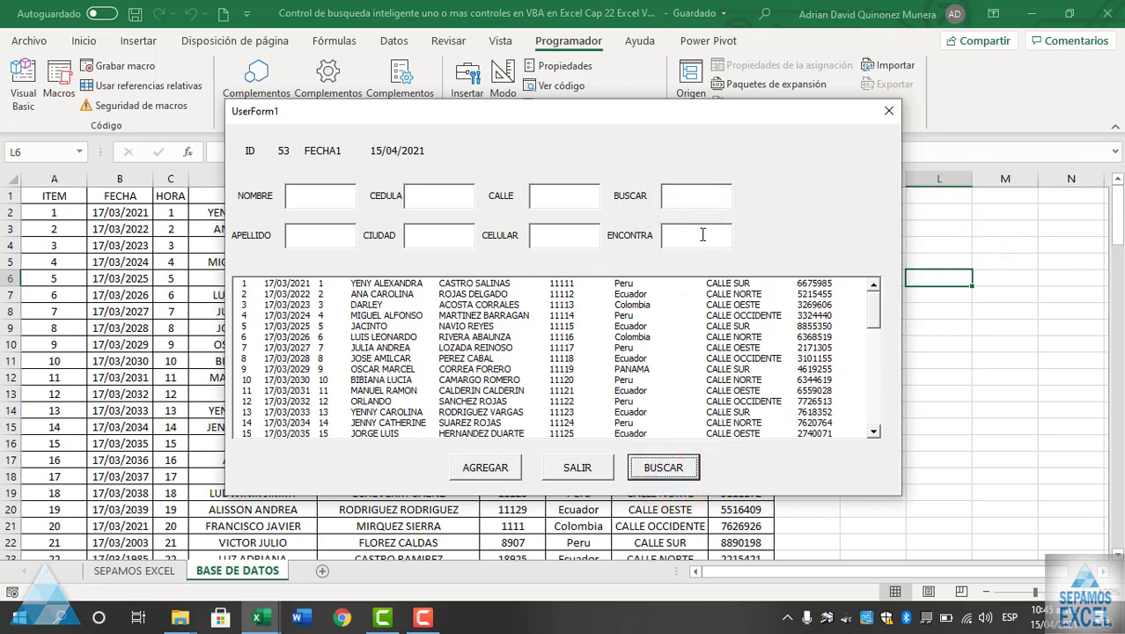
Filter ENCONTRA by JU, then close the form
{"action": "left_click", "coordinate": [703, 234]}
{"action": "type", "text": "JU"}
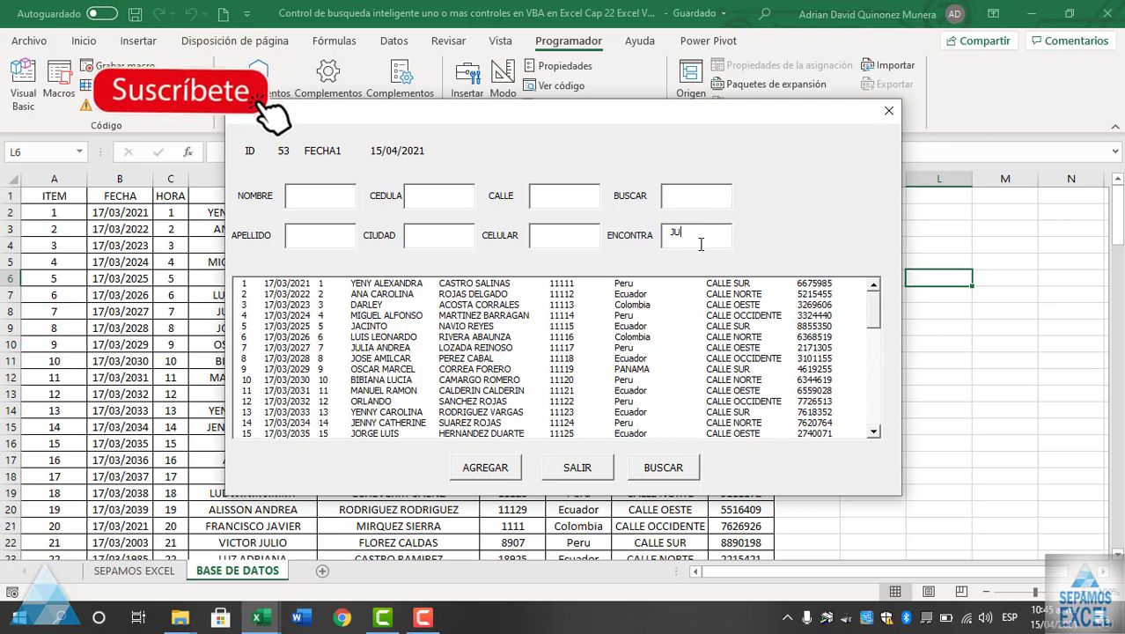
{"action": "key", "text": "Return"}
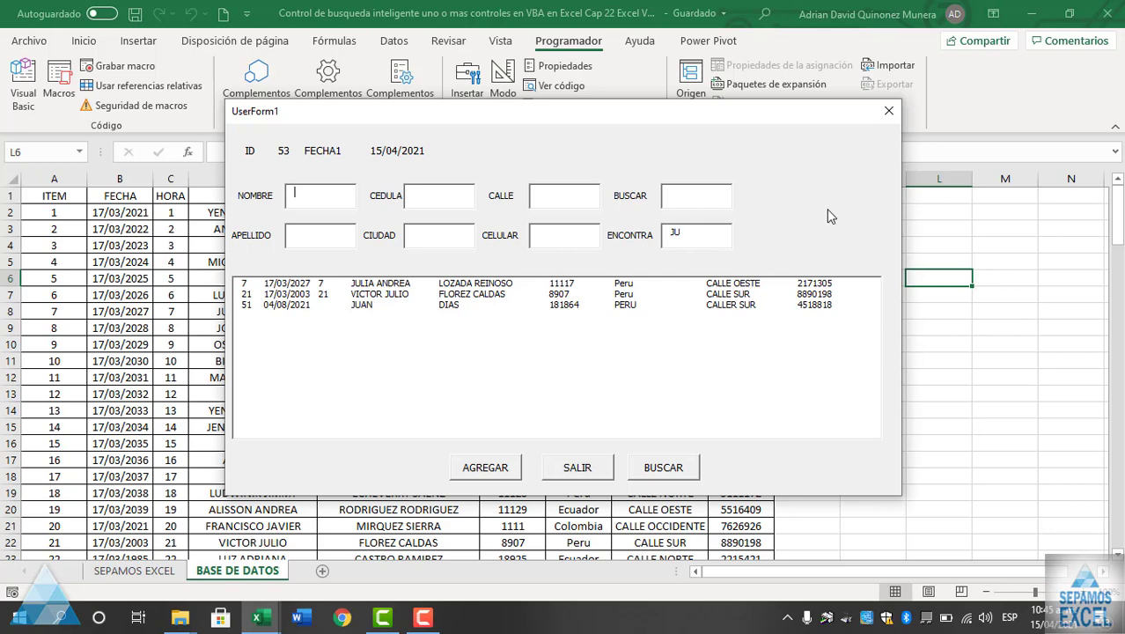
{"action": "left_click", "coordinate": [888, 114]}
Open the code behind the ENCONTRAR text box
{"action": "left_click", "coordinate": [717, 218]}
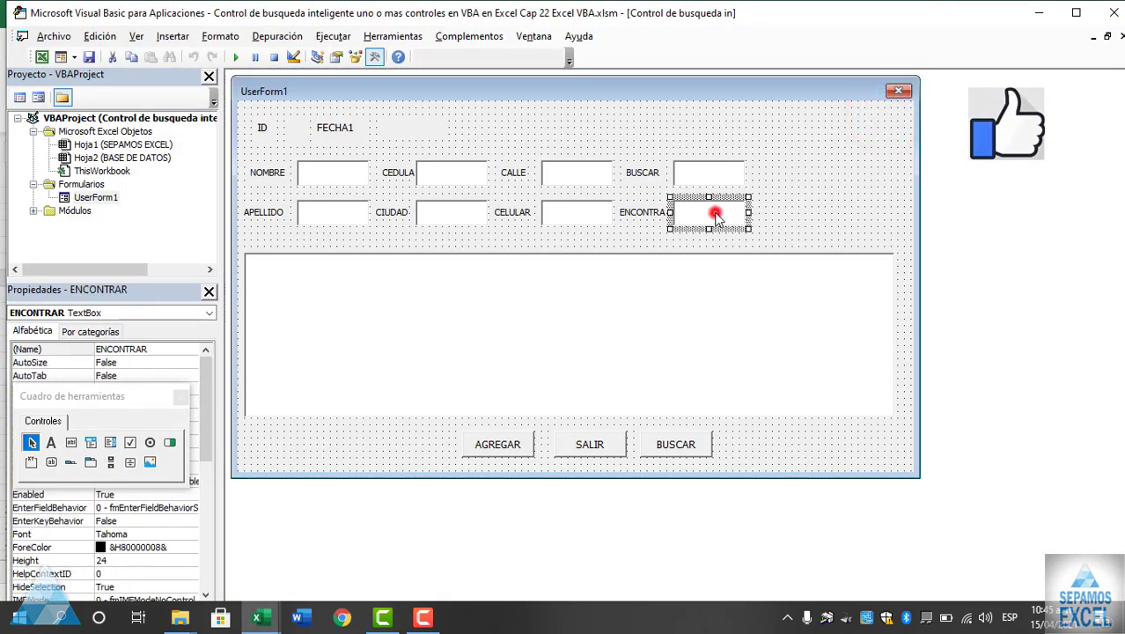
{"action": "double_click", "coordinate": [715, 217]}
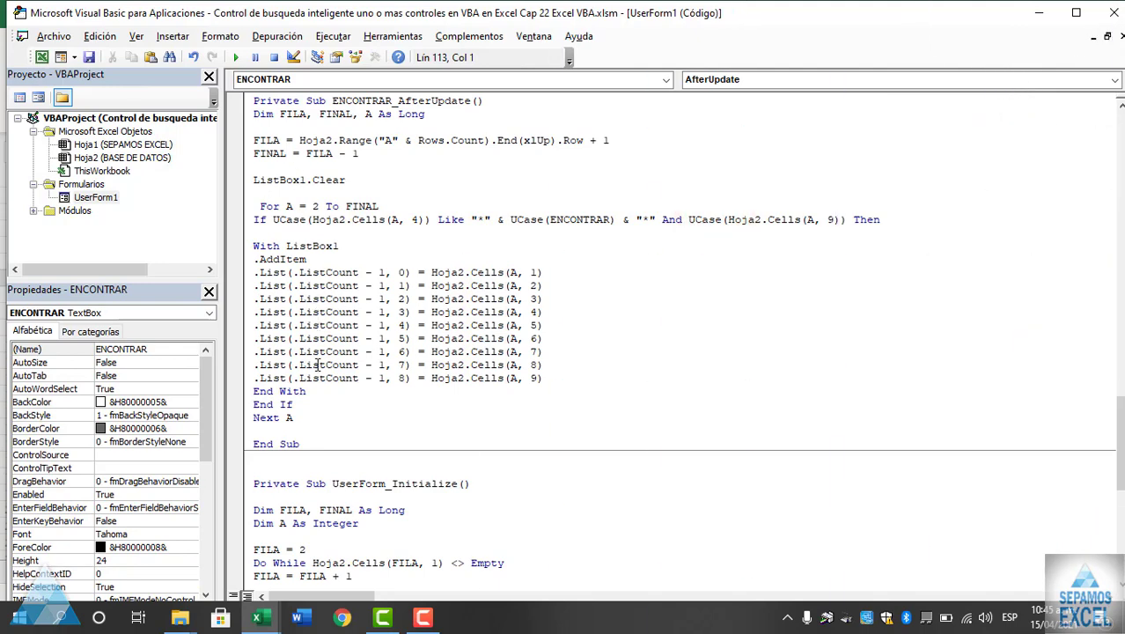
{"action": "scroll", "coordinate": [318, 351], "scroll_direction": "up", "scroll_amount": 3}
{"action": "scroll", "coordinate": [351, 291], "scroll_direction": "down", "scroll_amount": 1}
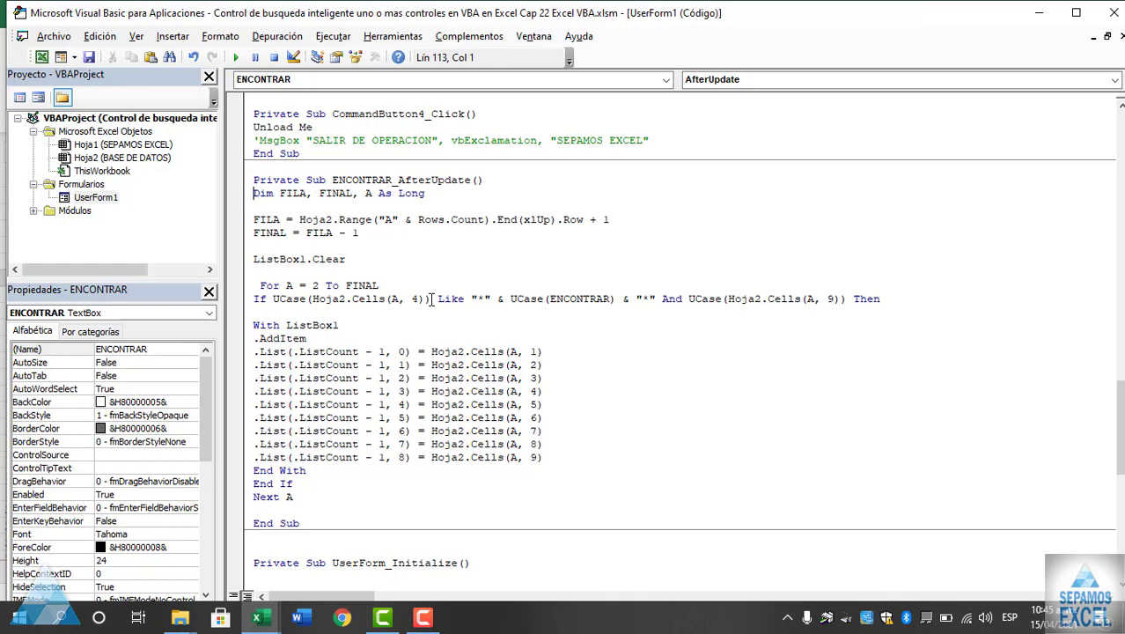
{"action": "scroll", "coordinate": [433, 356], "scroll_direction": "down", "scroll_amount": 1}
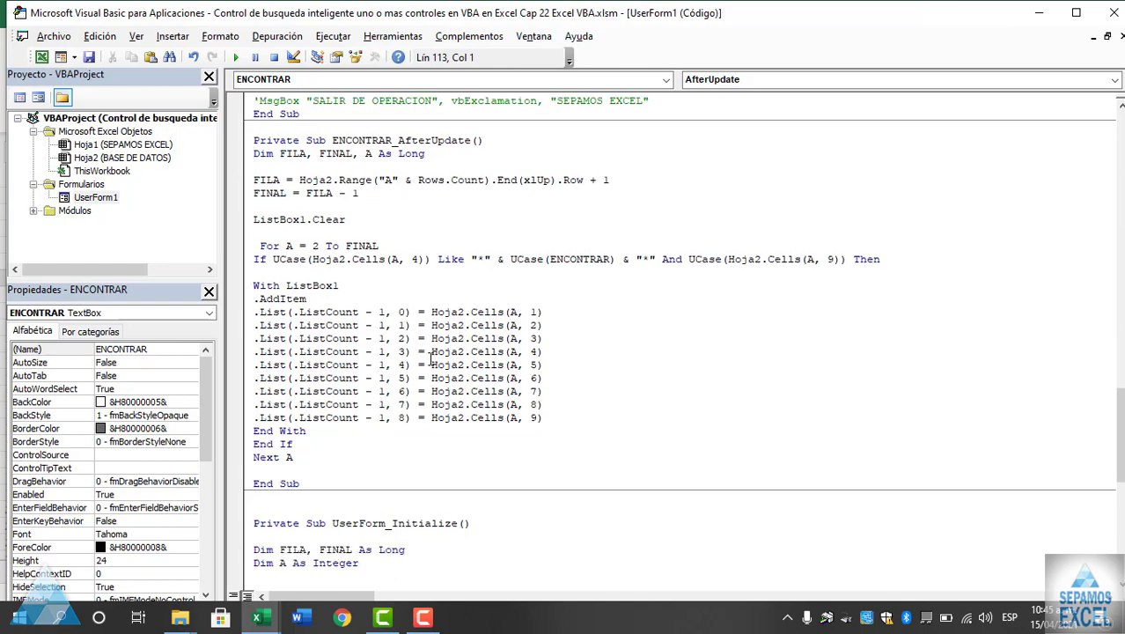
{"action": "scroll", "coordinate": [433, 356], "scroll_direction": "up", "scroll_amount": 1}
{"action": "mouse_move", "coordinate": [254, 192]}
{"action": "left_mouse_down"}
{"action": "mouse_move", "coordinate": [401, 491]}
{"action": "mouse_move", "coordinate": [262, 194]}
{"action": "left_mouse_up"}
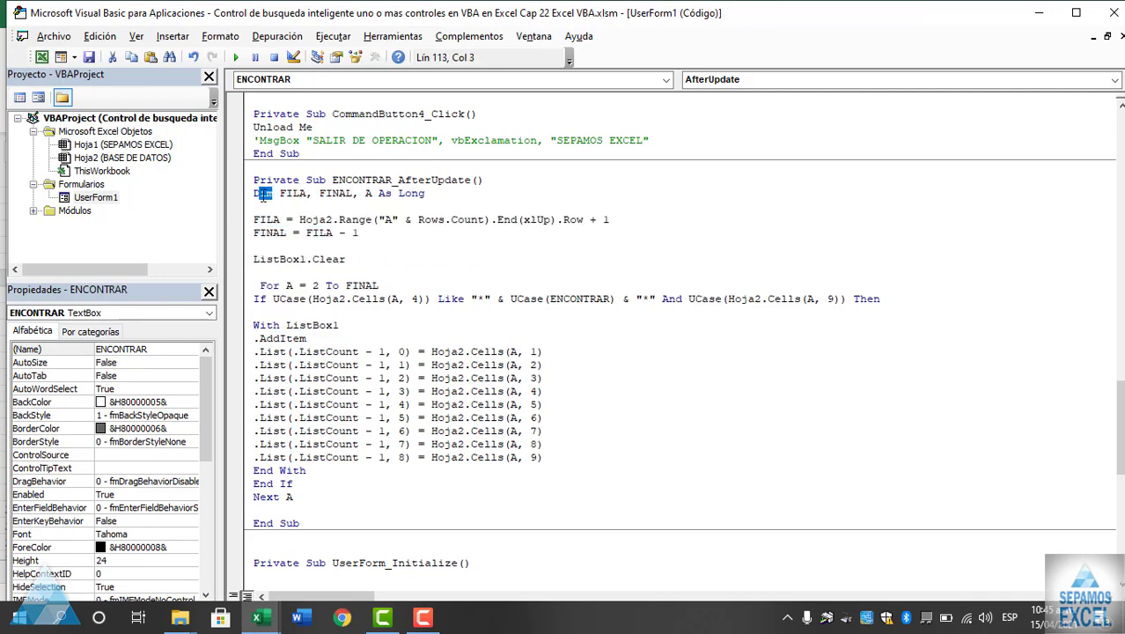
Review the ListBox1.Clear and With ListBox1 lines, then run UserForm1
{"action": "left_click", "coordinate": [441, 265]}
{"action": "scroll", "coordinate": [503, 359], "scroll_direction": "down", "scroll_amount": 2}
{"action": "scroll", "coordinate": [449, 361], "scroll_direction": "up", "scroll_amount": 2}
{"action": "left_click", "coordinate": [370, 325]}
{"action": "scroll", "coordinate": [388, 337], "scroll_direction": "down", "scroll_amount": 2}
{"action": "scroll", "coordinate": [388, 329], "scroll_direction": "up", "scroll_amount": 2}
{"action": "key", "text": "F5"}
{"action": "type", "text": "OS"}
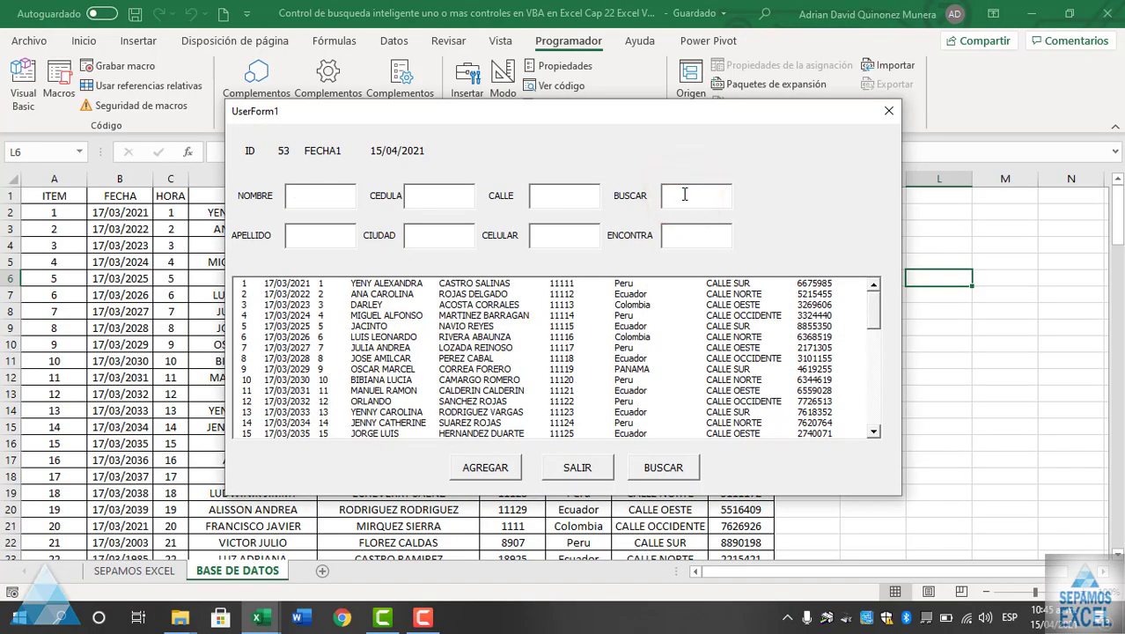
Filter the list by OS in BUSCAR, then clear it to restore all records
{"action": "left_click", "coordinate": [666, 469]}
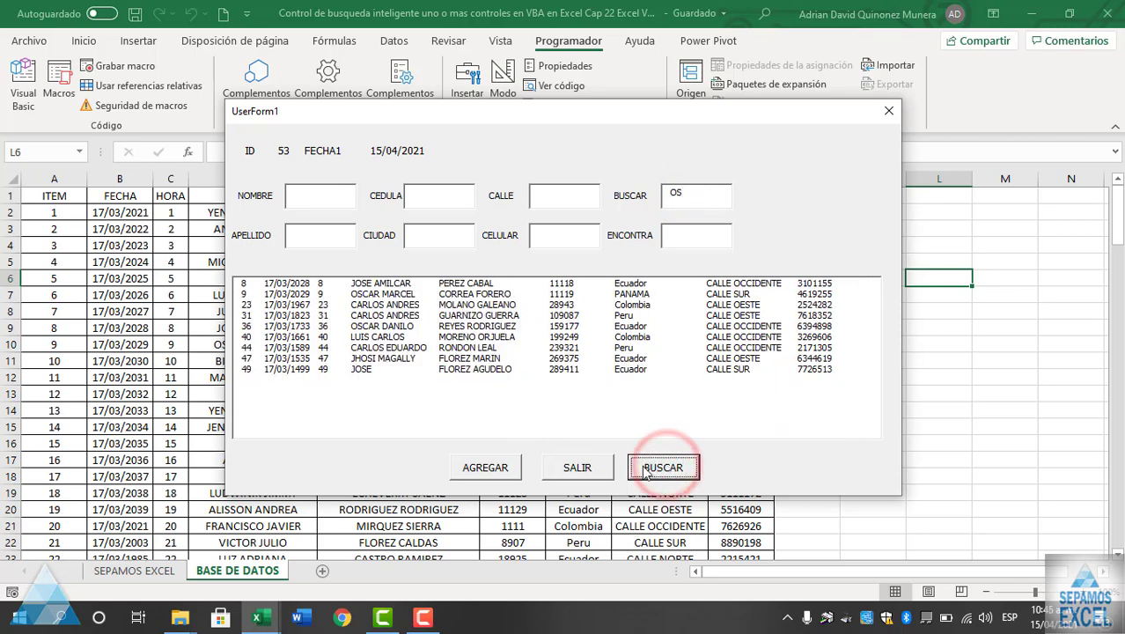
{"action": "left_click", "coordinate": [710, 195]}
{"action": "key", "text": "BackSpace"}
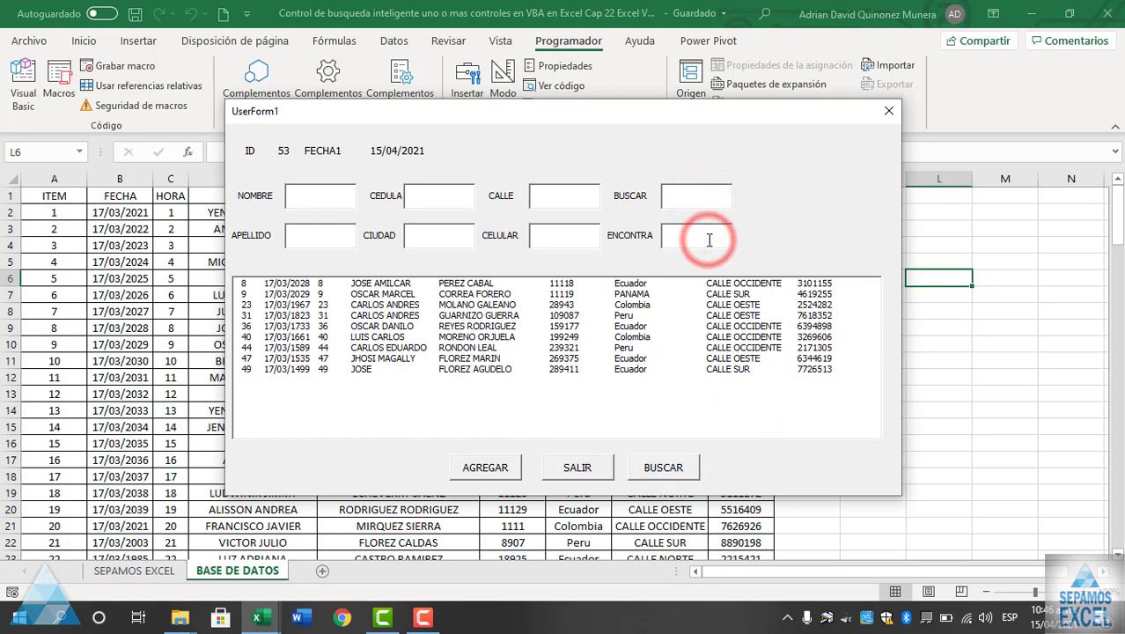
{"action": "left_click", "coordinate": [705, 195]}
{"action": "left_click", "coordinate": [669, 480]}
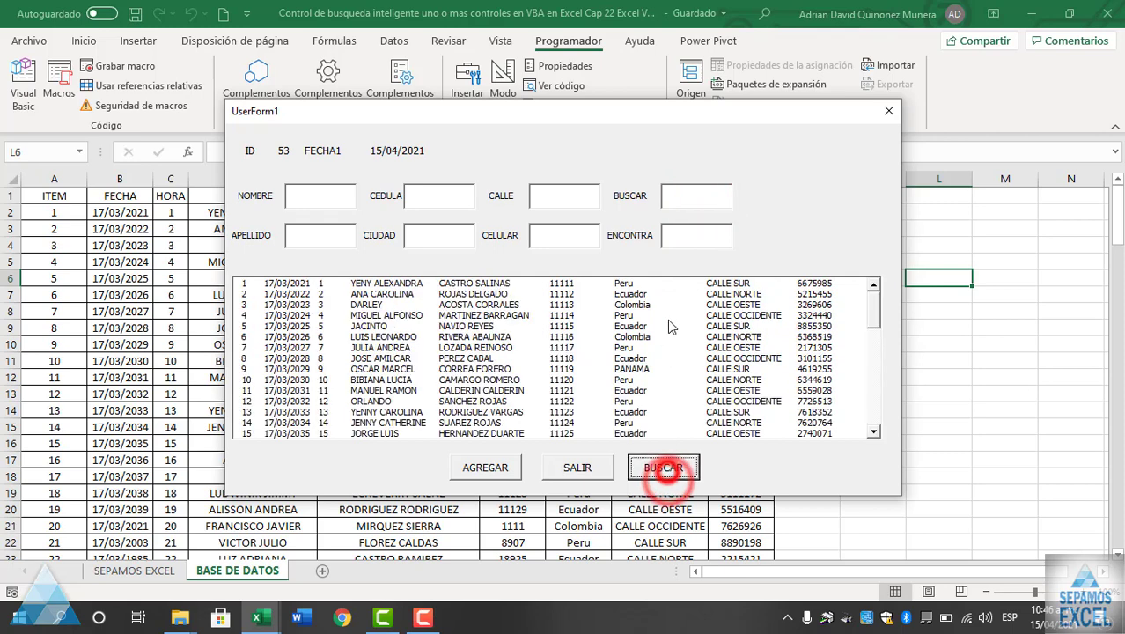
Filter ENCONTRA by YE, then close the form
{"action": "left_click", "coordinate": [685, 239]}
{"action": "type", "text": "YE"}
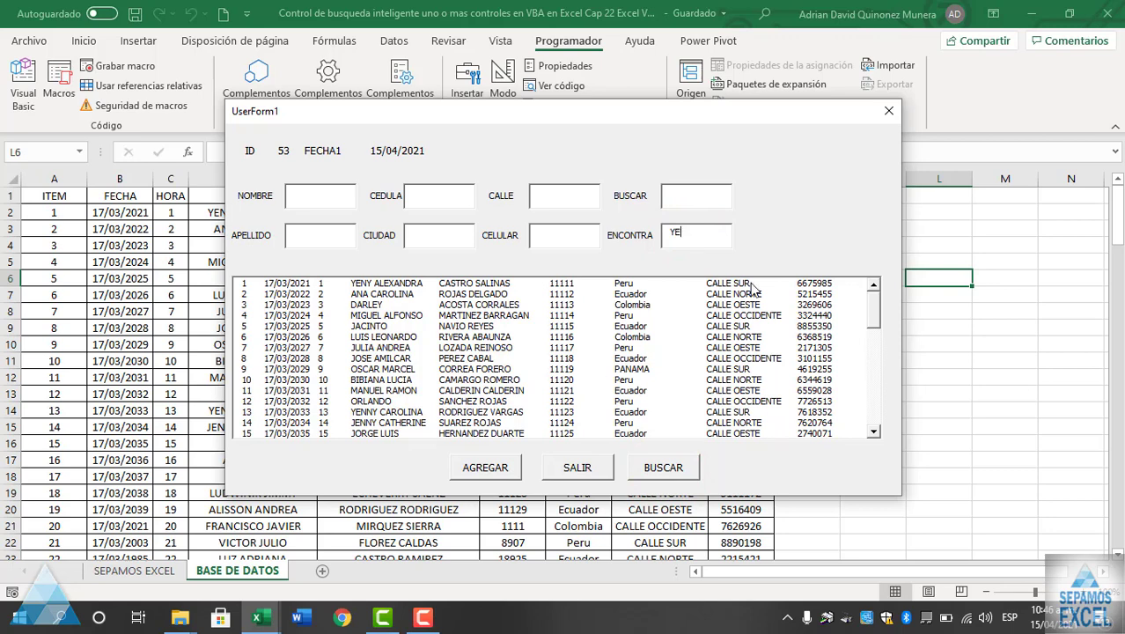
{"action": "key", "text": "Return"}
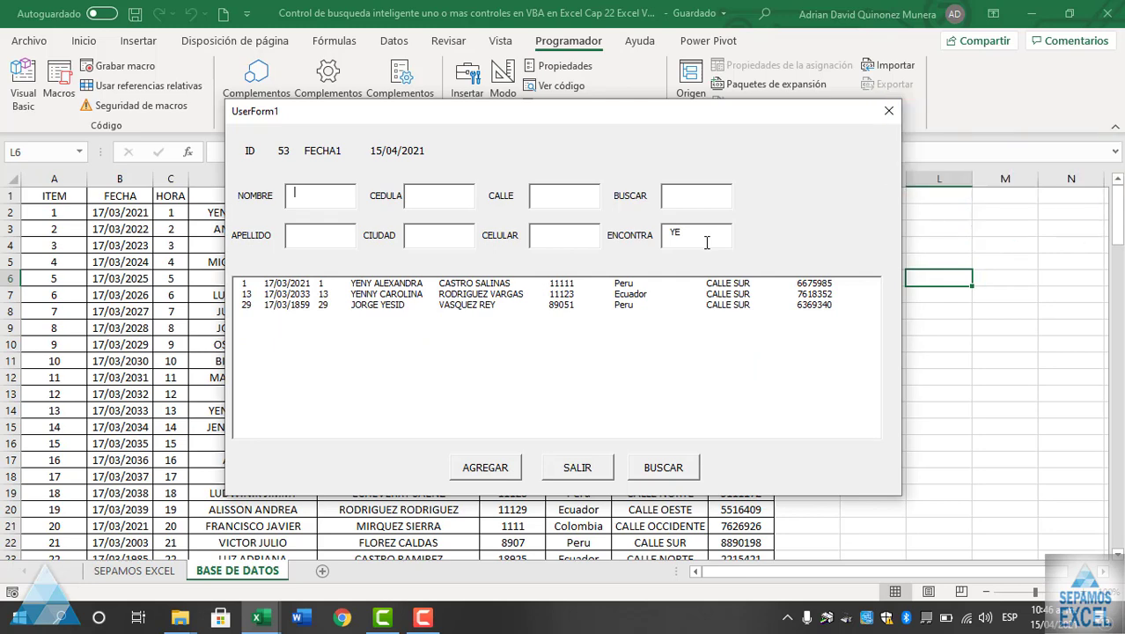
{"action": "left_click", "coordinate": [578, 466]}
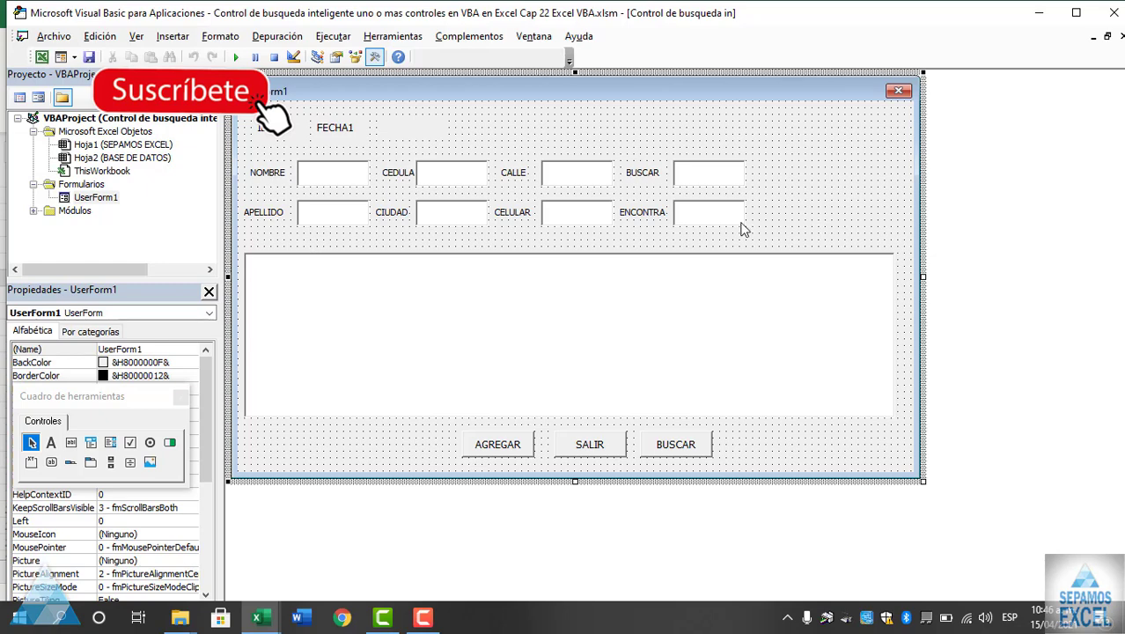
Widen the ENCONTRAR label and copy the label and its text box
{"action": "mouse_move", "coordinate": [716, 221]}
{"action": "left_mouse_down"}
{"action": "mouse_move", "coordinate": [731, 222]}
{"action": "mouse_move", "coordinate": [676, 212]}
{"action": "left_mouse_up"}
{"action": "left_click", "coordinate": [642, 214]}
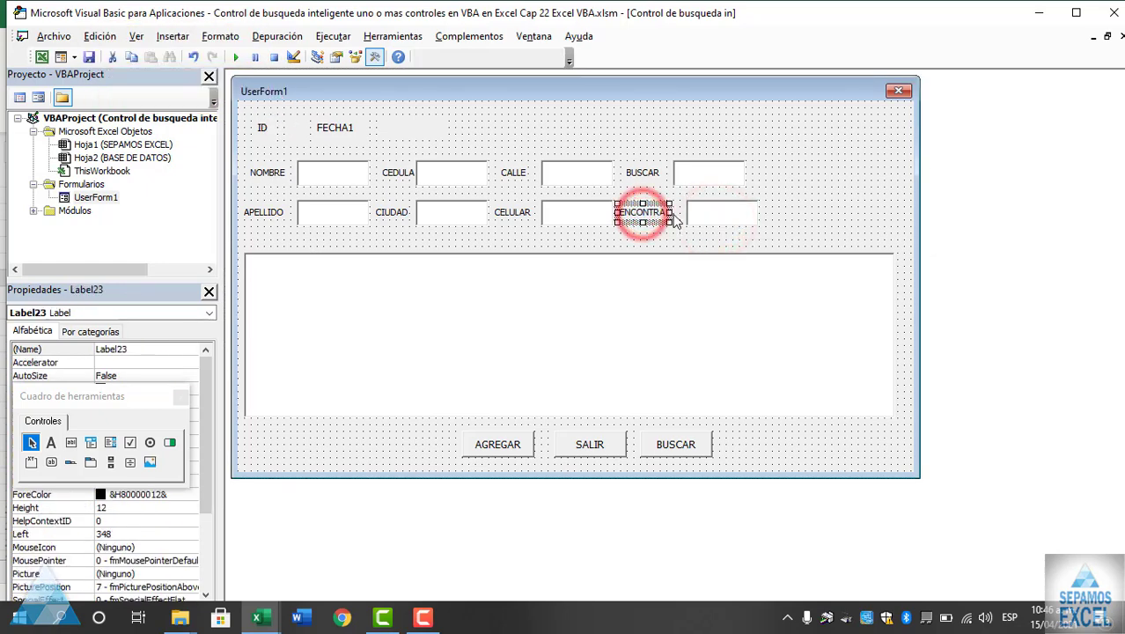
{"action": "left_click", "coordinate": [720, 214]}
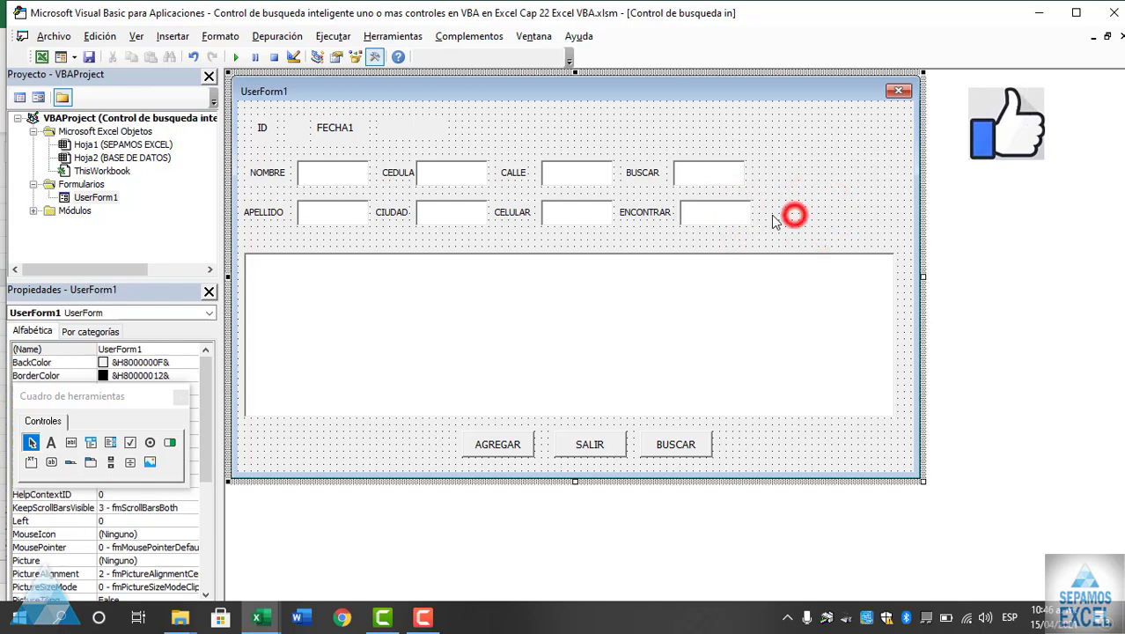
{"action": "left_click_drag", "start_coordinate": [793, 213], "coordinate": [656, 220]}
{"action": "right_click", "coordinate": [717, 211]}
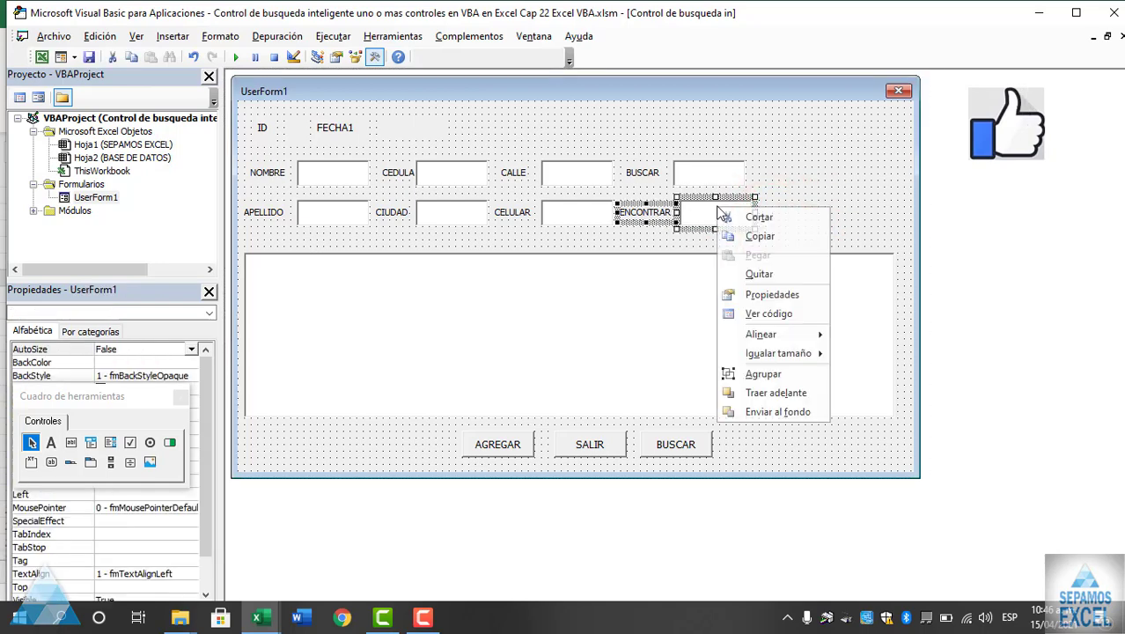
{"action": "left_click", "coordinate": [757, 235]}
Paste the copied pair and place it to the right of BUSCAR
{"action": "left_click", "coordinate": [840, 214]}
{"action": "left_click", "coordinate": [649, 279]}
{"action": "key", "text": "ctrl+v"}
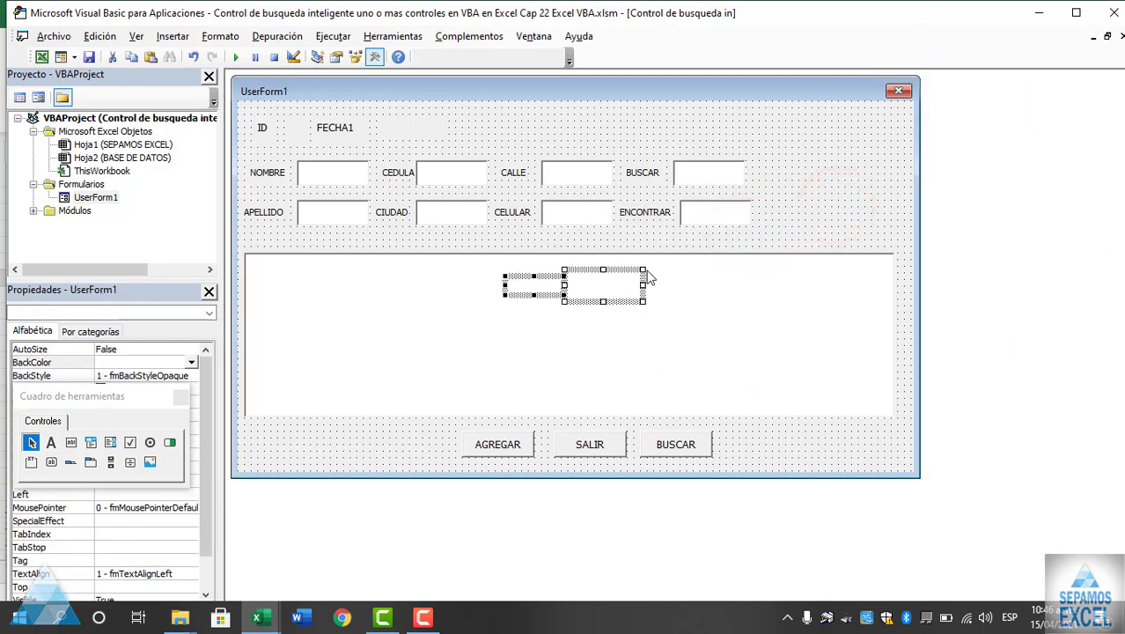
{"action": "left_click_drag", "start_coordinate": [619, 271], "coordinate": [870, 169]}
{"action": "left_click", "coordinate": [824, 219]}
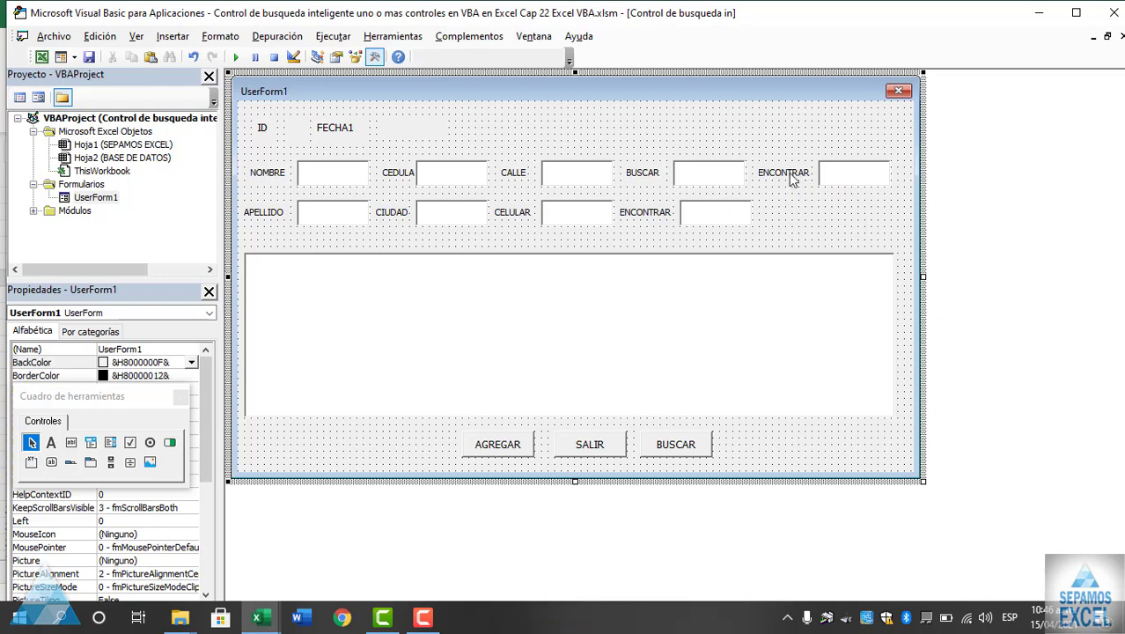
{"action": "left_click_drag", "start_coordinate": [126, 398], "coordinate": [595, 40]}
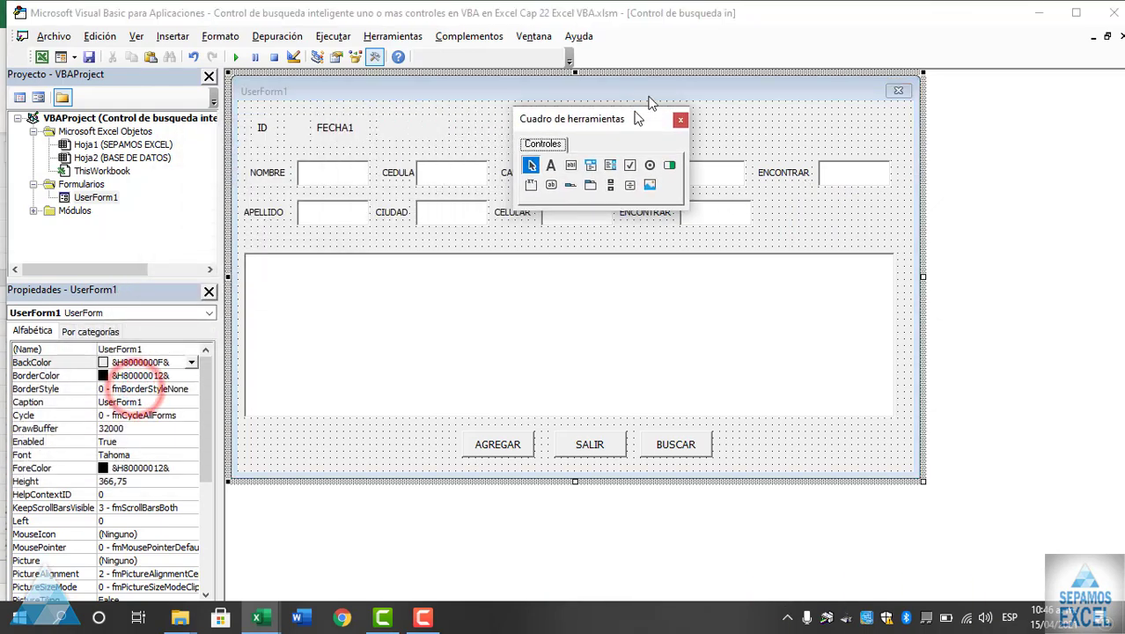
Change the copied label's caption to BUSQUEDAS
{"action": "left_click", "coordinate": [782, 172]}
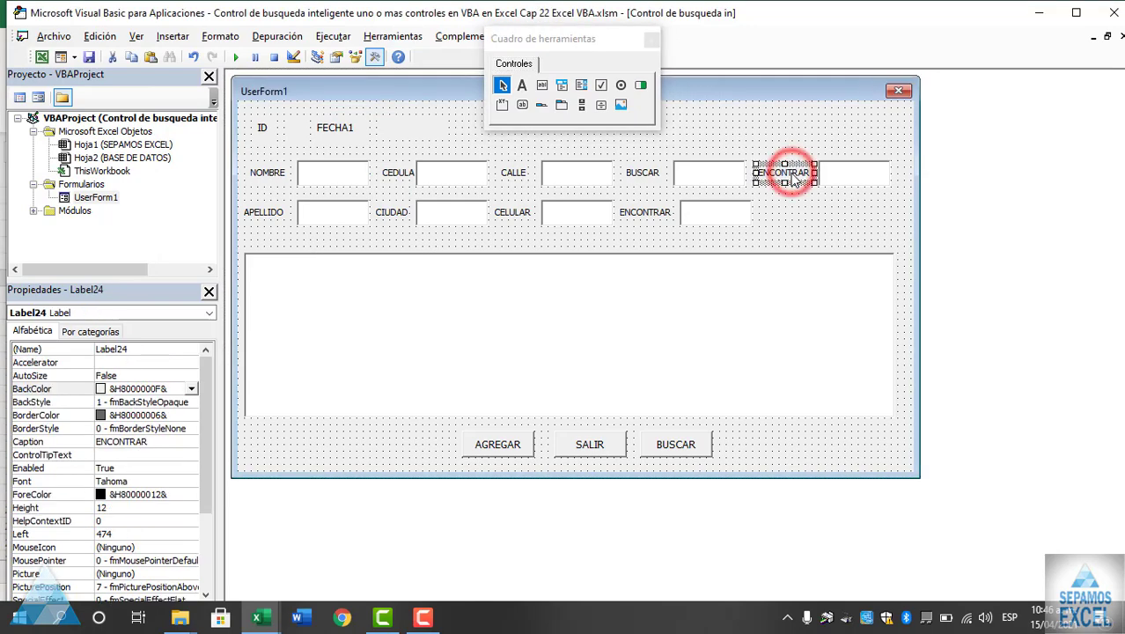
{"action": "double_click", "coordinate": [153, 444]}
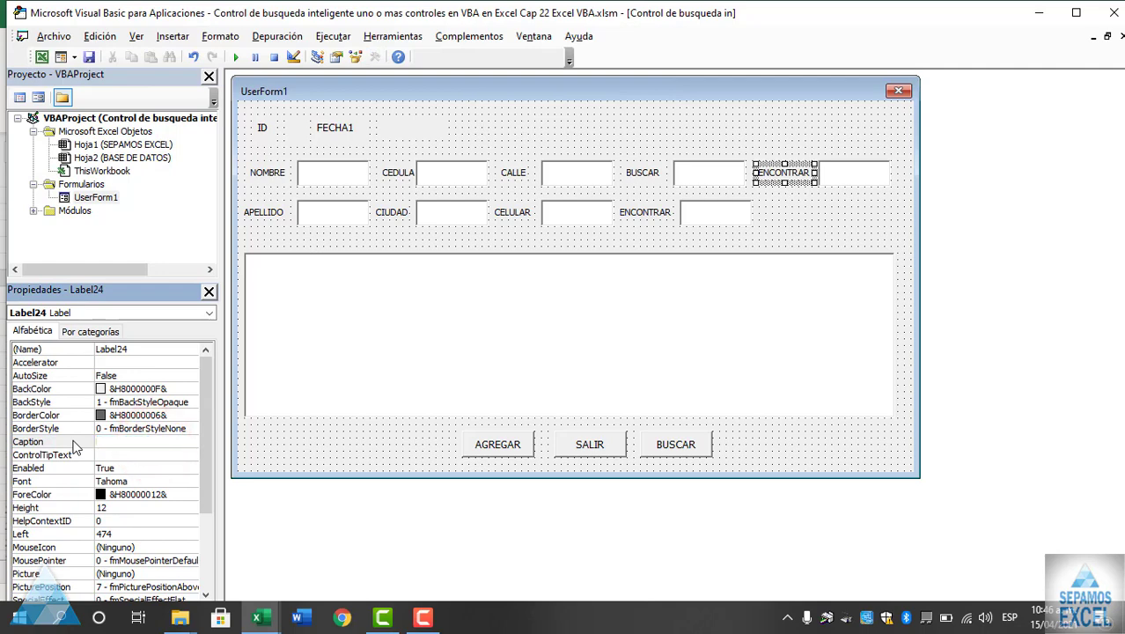
{"action": "left_click", "coordinate": [687, 187]}
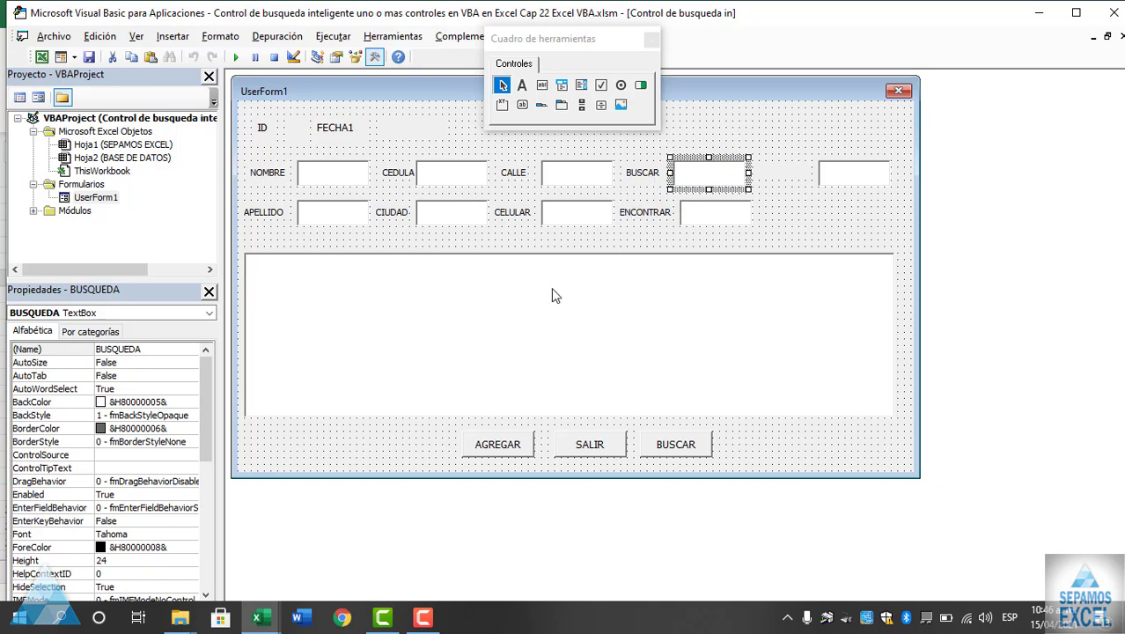
{"action": "left_click", "coordinate": [801, 174]}
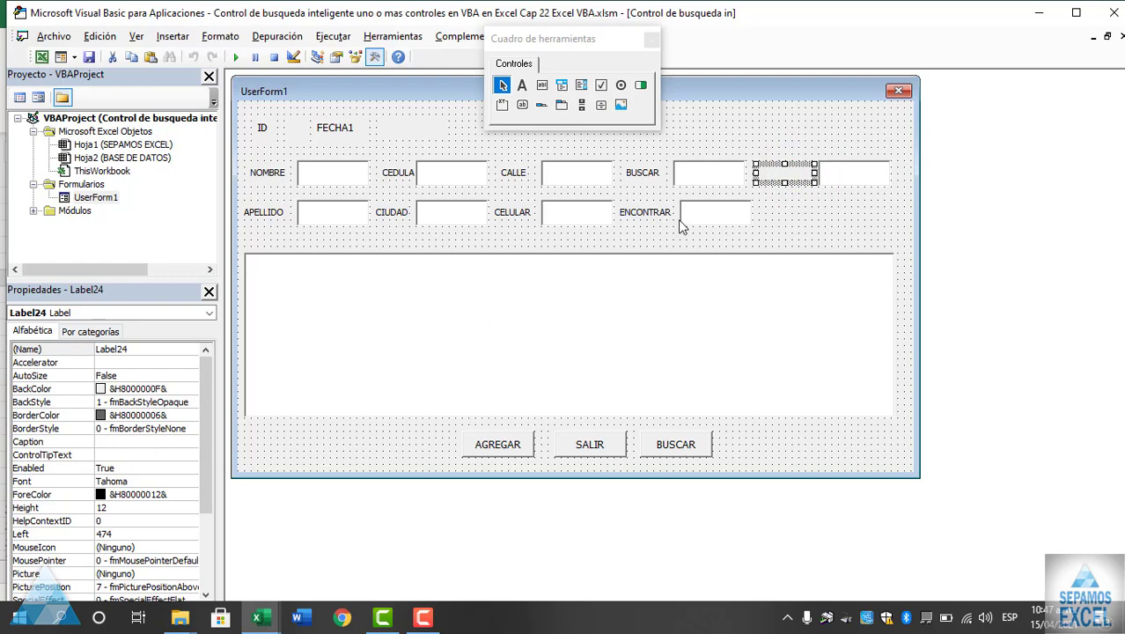
{"action": "left_click", "coordinate": [782, 173]}
{"action": "type", "text": "BUSQUEDAS"}
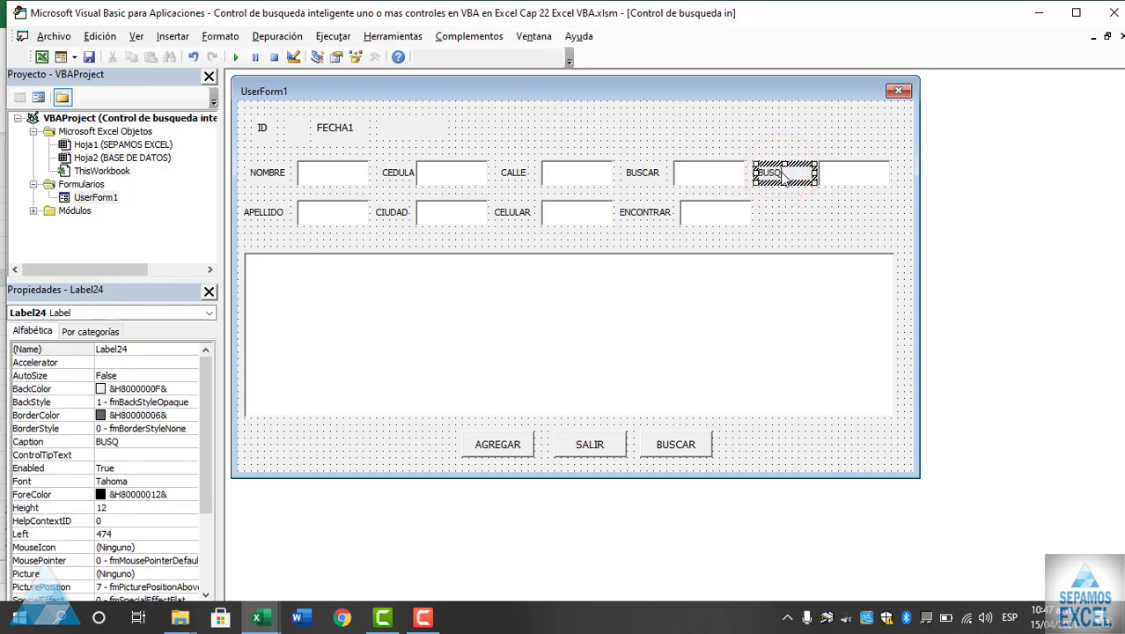
{"action": "left_click", "coordinate": [847, 211]}
Name the new text box BUSQUEDAS and run the form
{"action": "left_click", "coordinate": [854, 171]}
{"action": "left_click", "coordinate": [148, 350]}
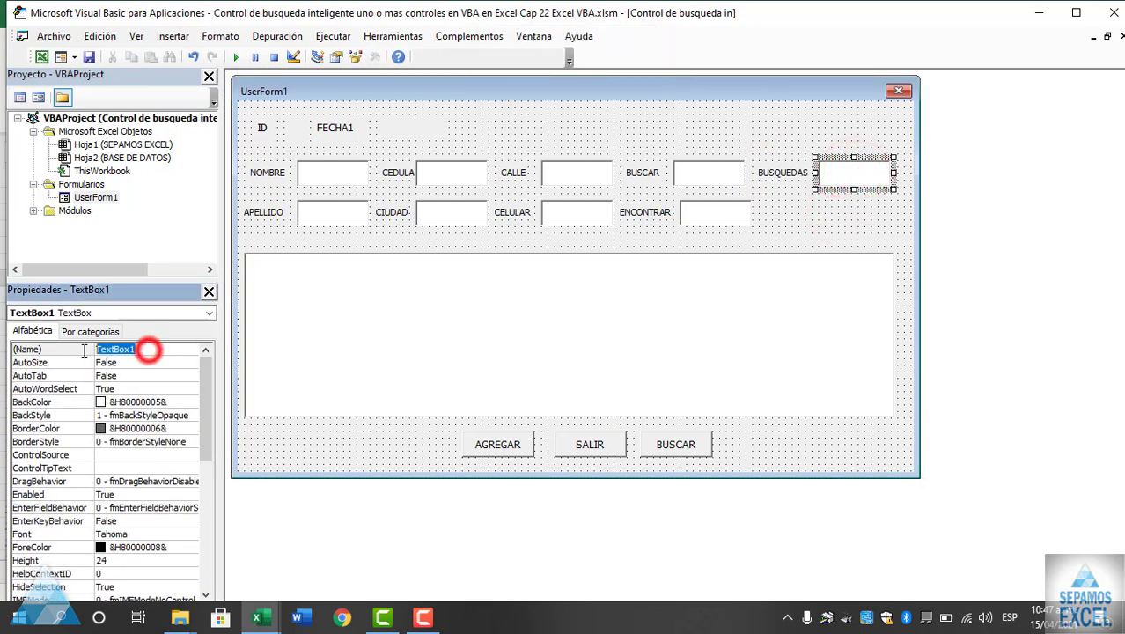
{"action": "key", "text": "BackSpace"}
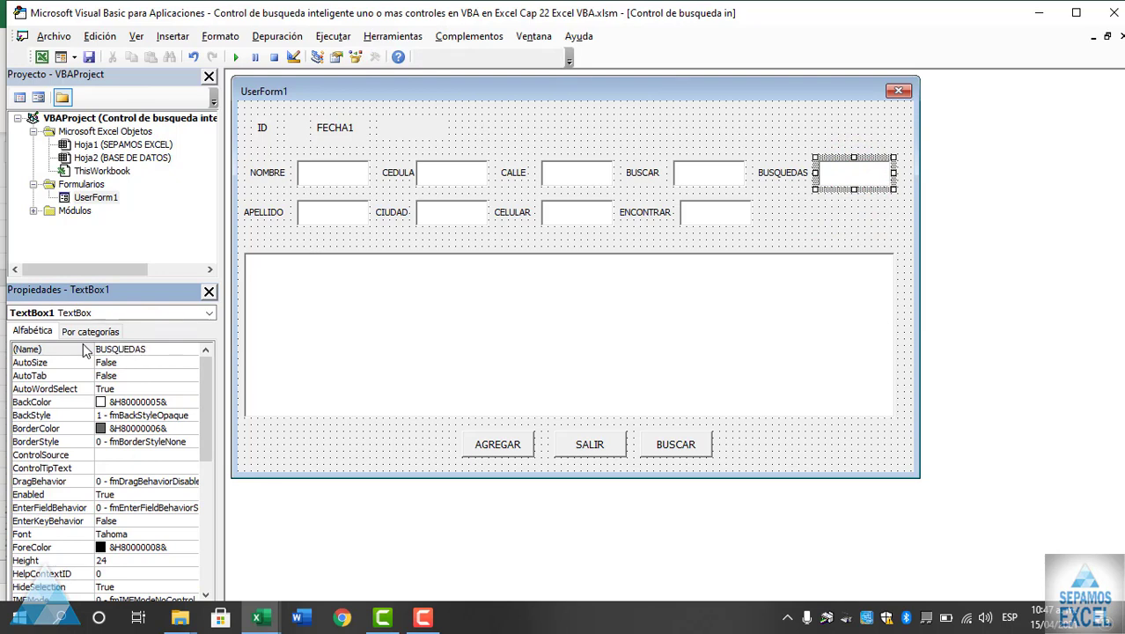
{"action": "left_click", "coordinate": [86, 350]}
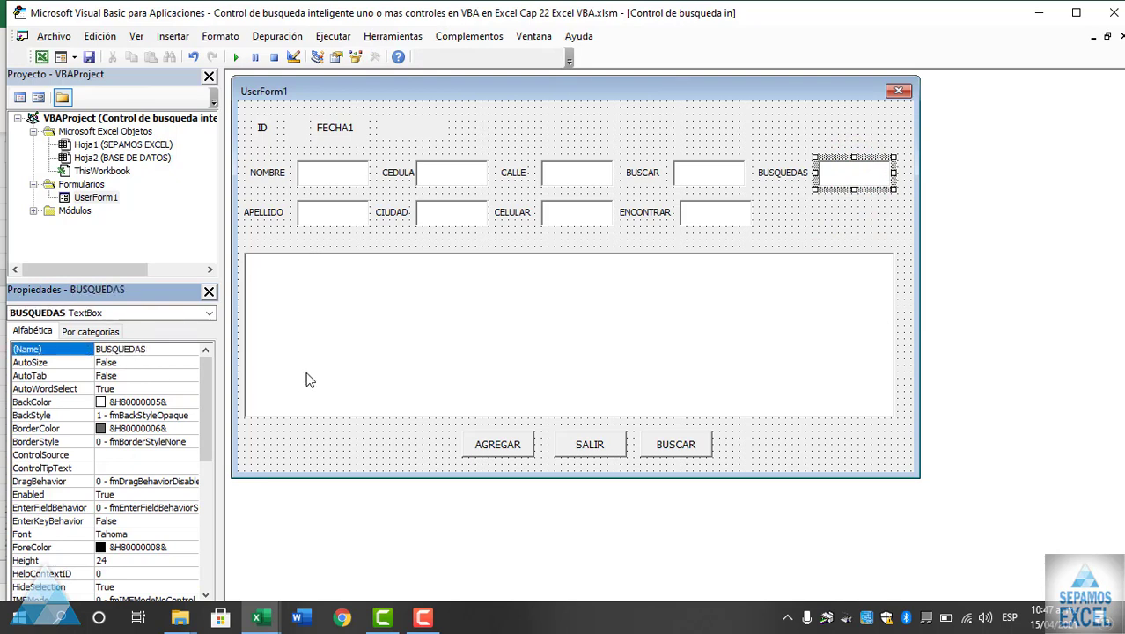
{"action": "left_click", "coordinate": [773, 222]}
{"action": "key", "text": "F5"}
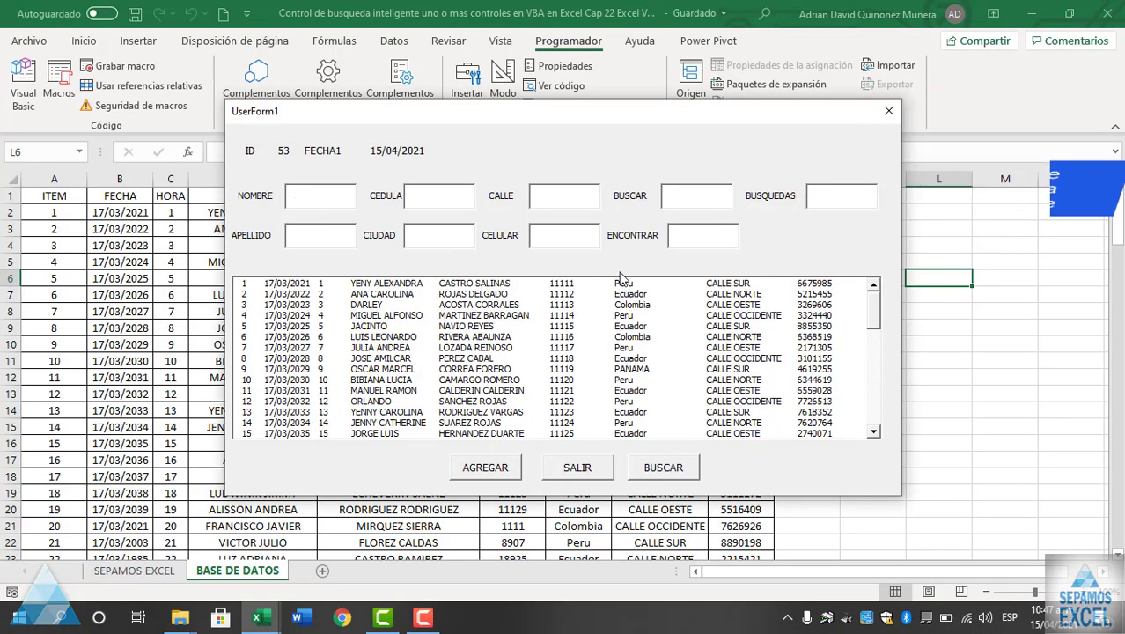
Close the running form, click around the worksheet, and return to the UserForm1 designer
{"action": "left_click_drag", "start_coordinate": [535, 121], "coordinate": [541, 315]}
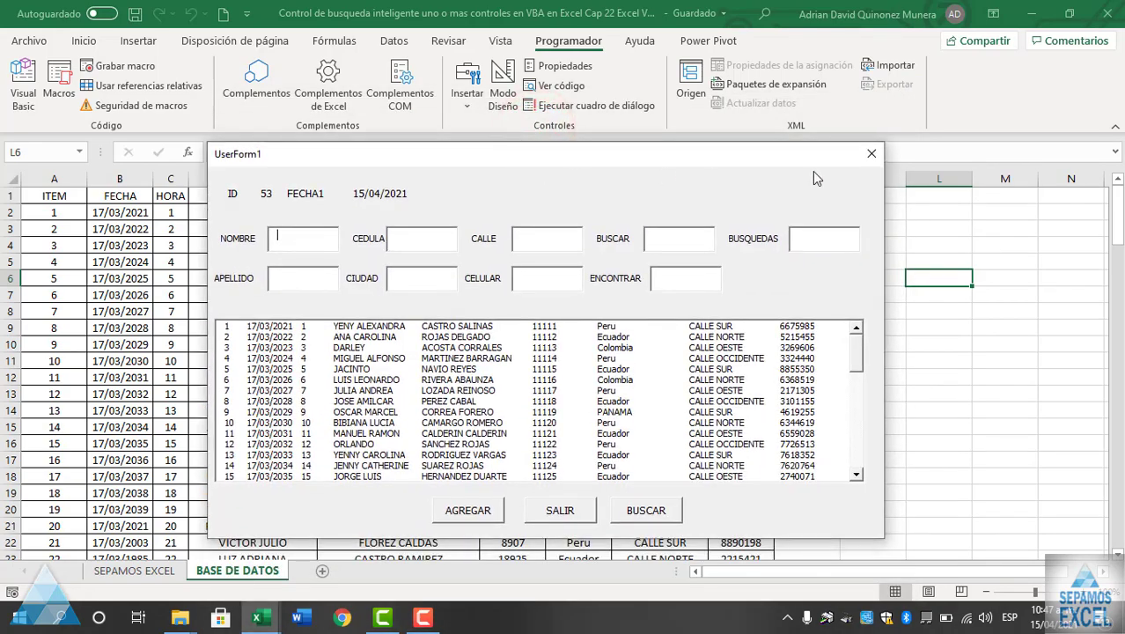
{"action": "left_click", "coordinate": [871, 155]}
{"action": "left_click", "coordinate": [40, 56]}
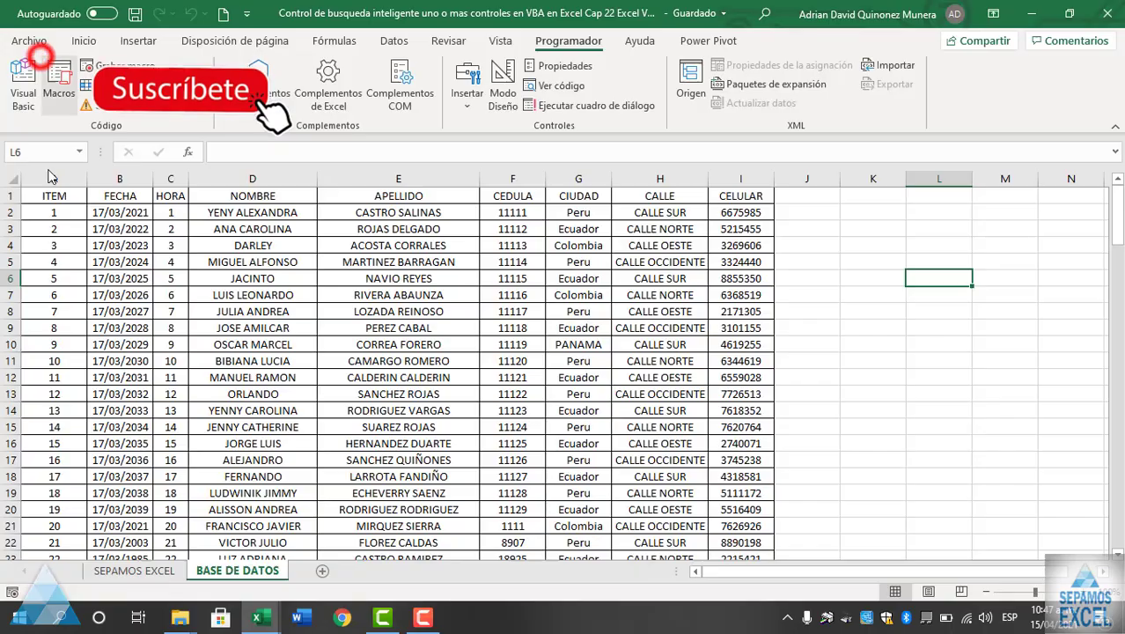
{"action": "left_click_drag", "start_coordinate": [46, 198], "coordinate": [569, 201]}
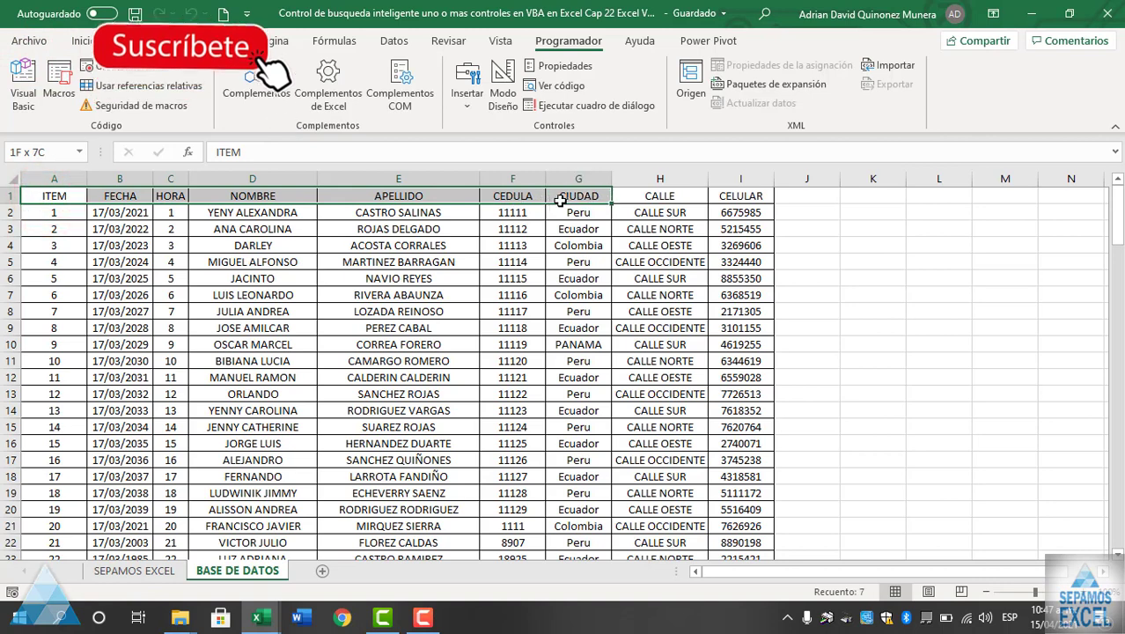
{"action": "left_click", "coordinate": [515, 294]}
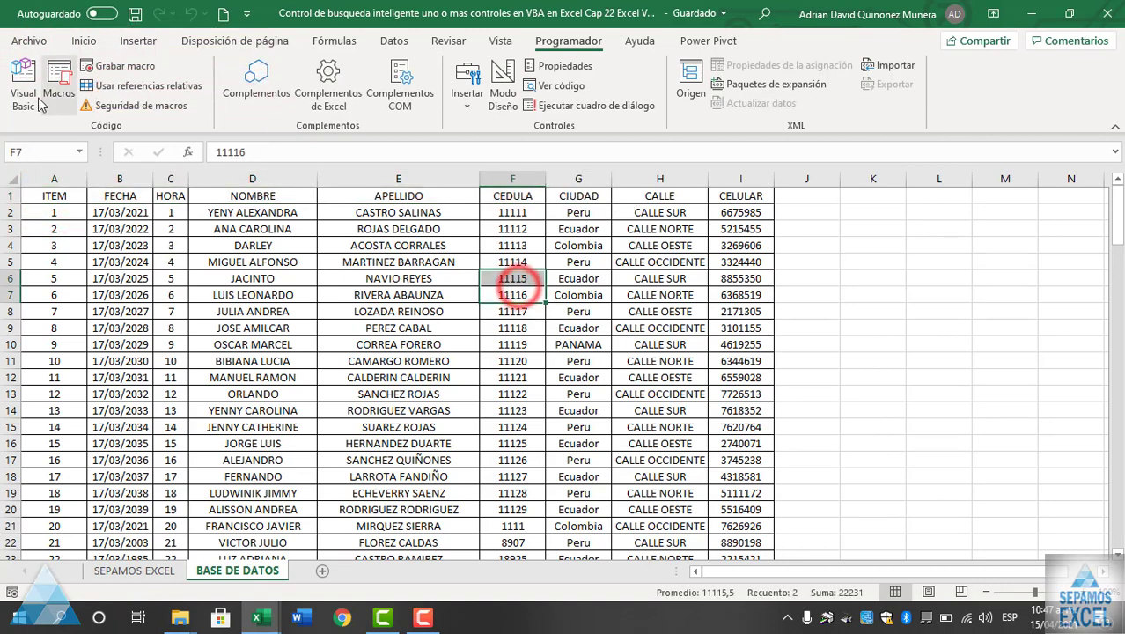
{"action": "key", "text": "alt+F11"}
{"action": "left_click", "coordinate": [520, 286]}
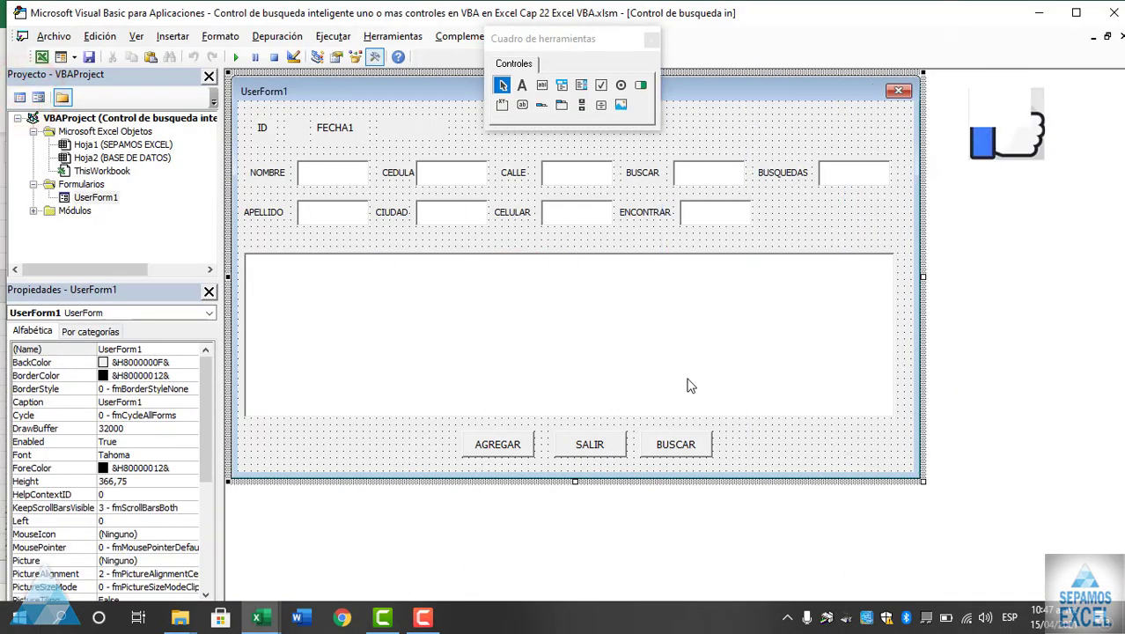
Add an empty BUSQUEDAS_AfterUpdate routine and delete the empty BUSQUEDAS_Change stub
{"action": "double_click", "coordinate": [862, 181]}
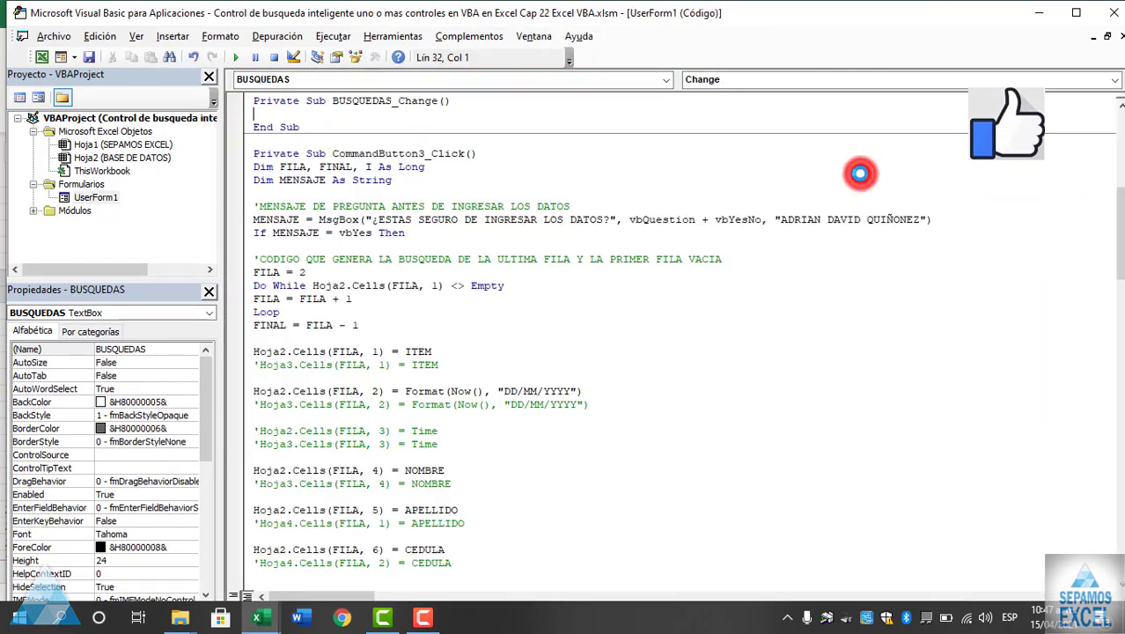
{"action": "scroll", "coordinate": [539, 188], "scroll_direction": "up", "scroll_amount": 3}
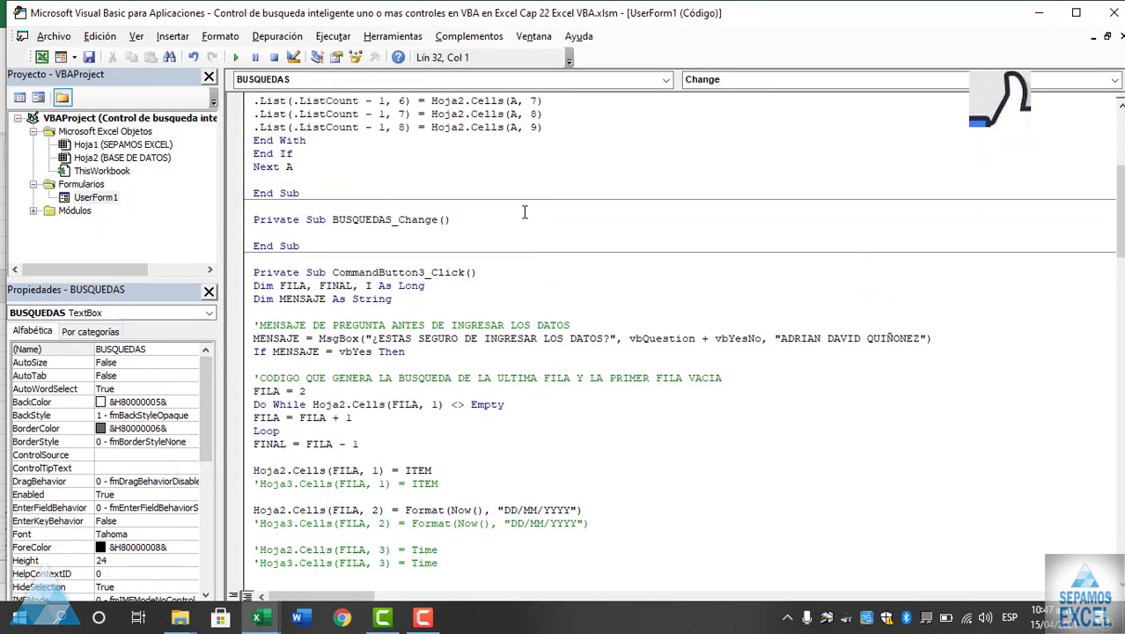
{"action": "scroll", "coordinate": [522, 211], "scroll_direction": "up", "scroll_amount": 2}
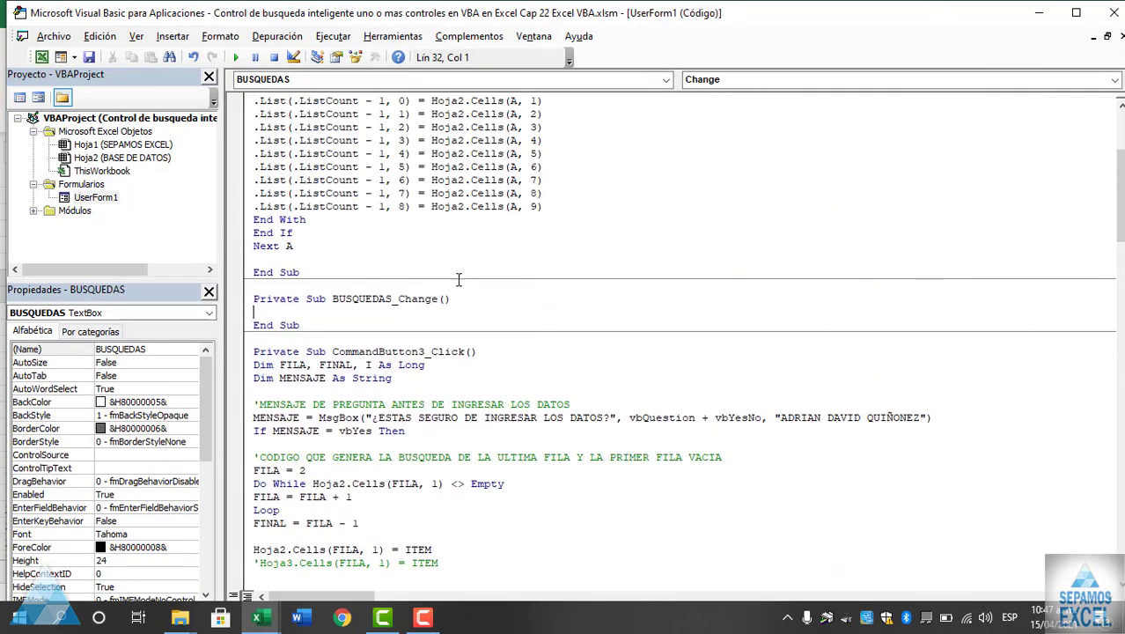
{"action": "left_click", "coordinate": [708, 79]}
{"action": "left_click", "coordinate": [709, 95]}
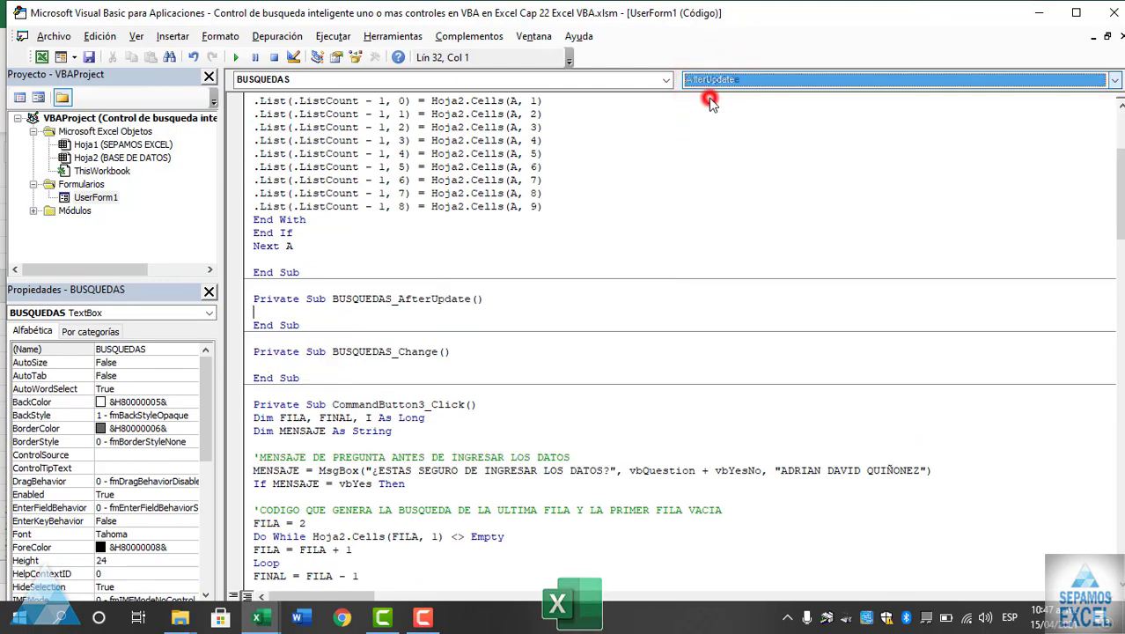
{"action": "left_click_drag", "start_coordinate": [299, 378], "coordinate": [249, 356]}
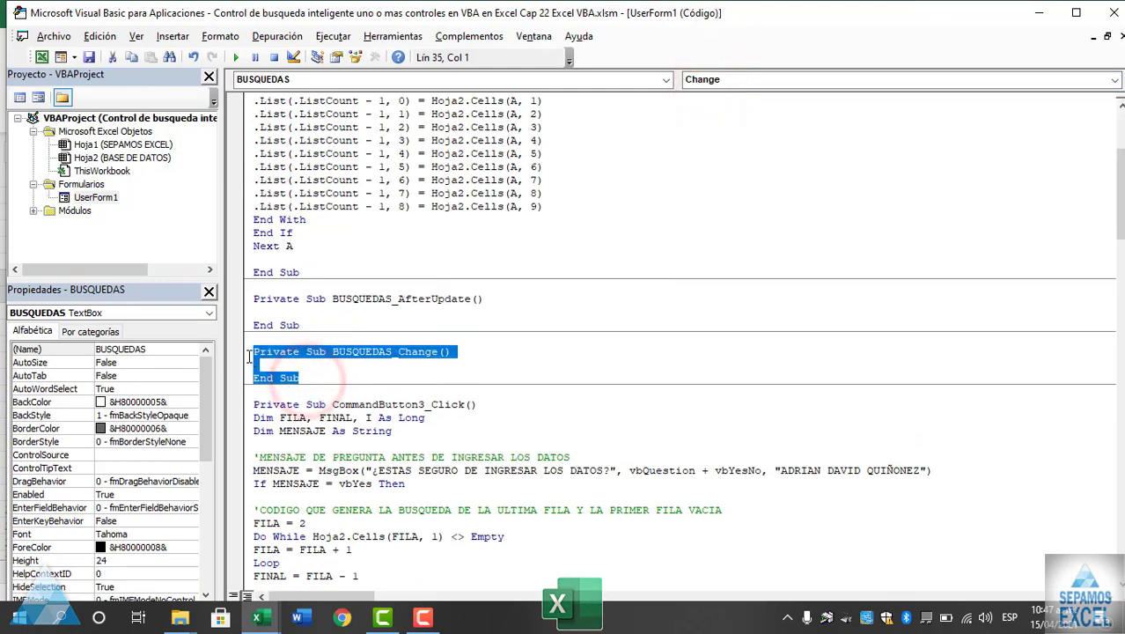
{"action": "key", "text": "Delete"}
Copy the filter code in the body of ENCONTRAR_AfterUpdate
{"action": "scroll", "coordinate": [315, 331], "scroll_direction": "up", "scroll_amount": 2}
{"action": "mouse_move", "coordinate": [314, 332]}
{"action": "left_mouse_down"}
{"action": "mouse_move", "coordinate": [274, 156]}
{"action": "mouse_move", "coordinate": [258, 141]}
{"action": "left_mouse_up"}
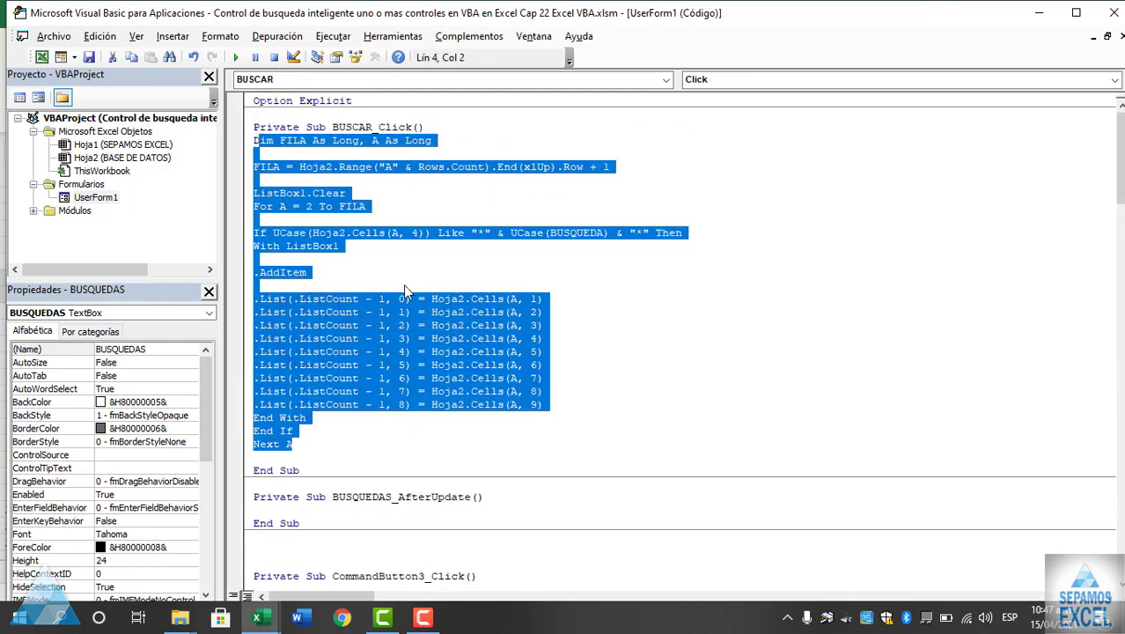
{"action": "scroll", "coordinate": [405, 290], "scroll_direction": "down", "scroll_amount": 9}
{"action": "scroll", "coordinate": [405, 290], "scroll_direction": "down", "scroll_amount": 3}
{"action": "scroll", "coordinate": [407, 290], "scroll_direction": "down", "scroll_amount": 4}
{"action": "scroll", "coordinate": [410, 292], "scroll_direction": "down", "scroll_amount": 13}
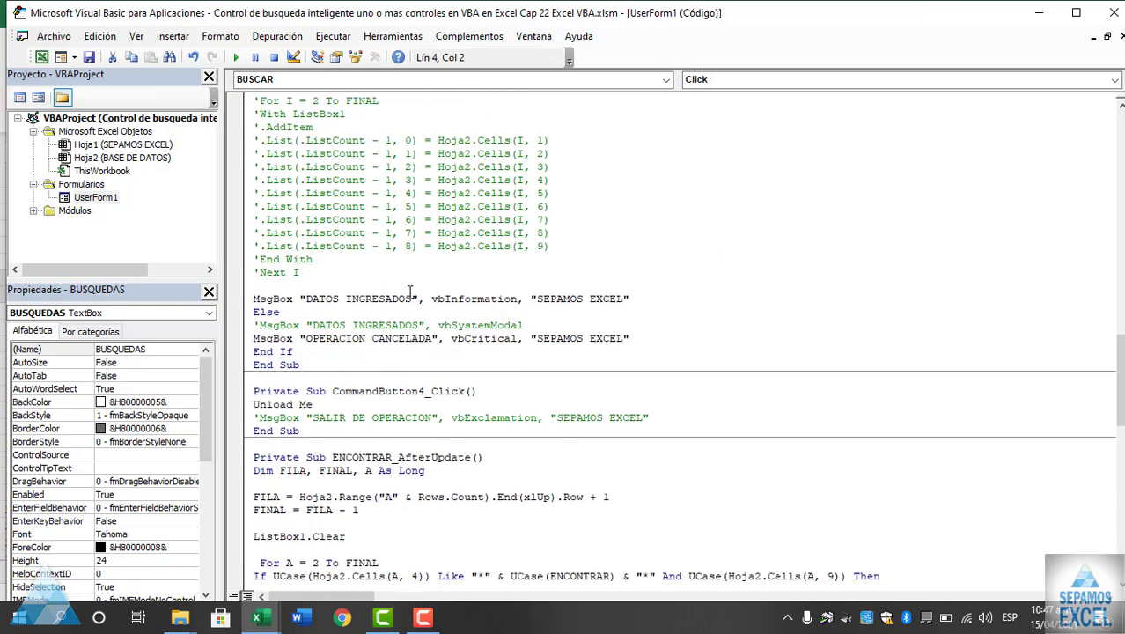
{"action": "scroll", "coordinate": [410, 293], "scroll_direction": "down", "scroll_amount": 10}
{"action": "scroll", "coordinate": [342, 323], "scroll_direction": "up", "scroll_amount": 2}
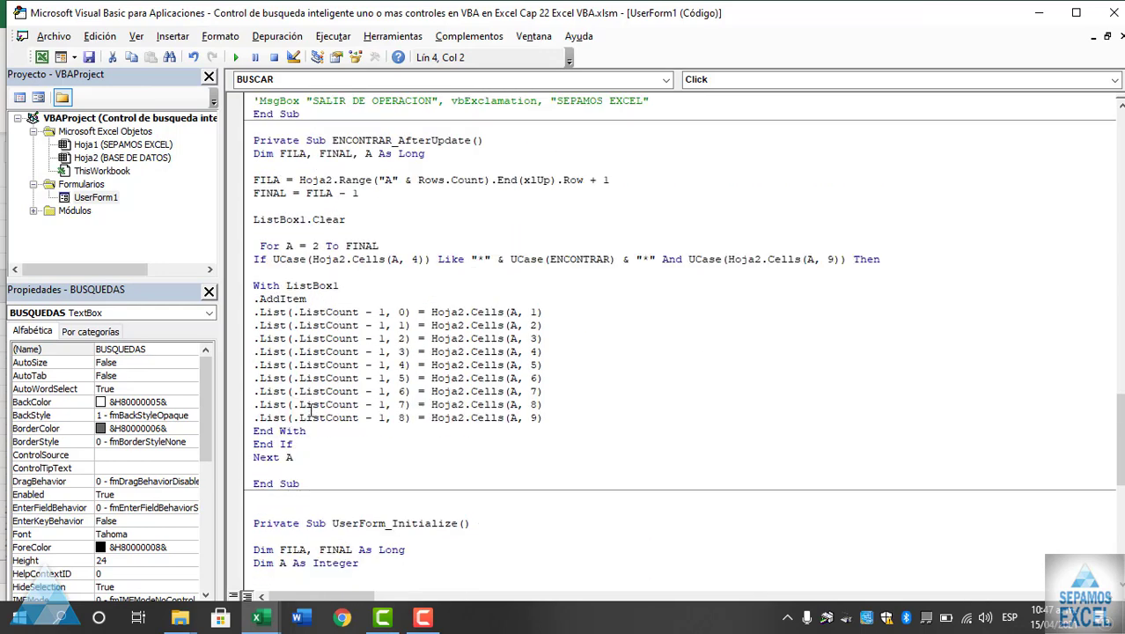
{"action": "left_click_drag", "start_coordinate": [303, 457], "coordinate": [247, 158]}
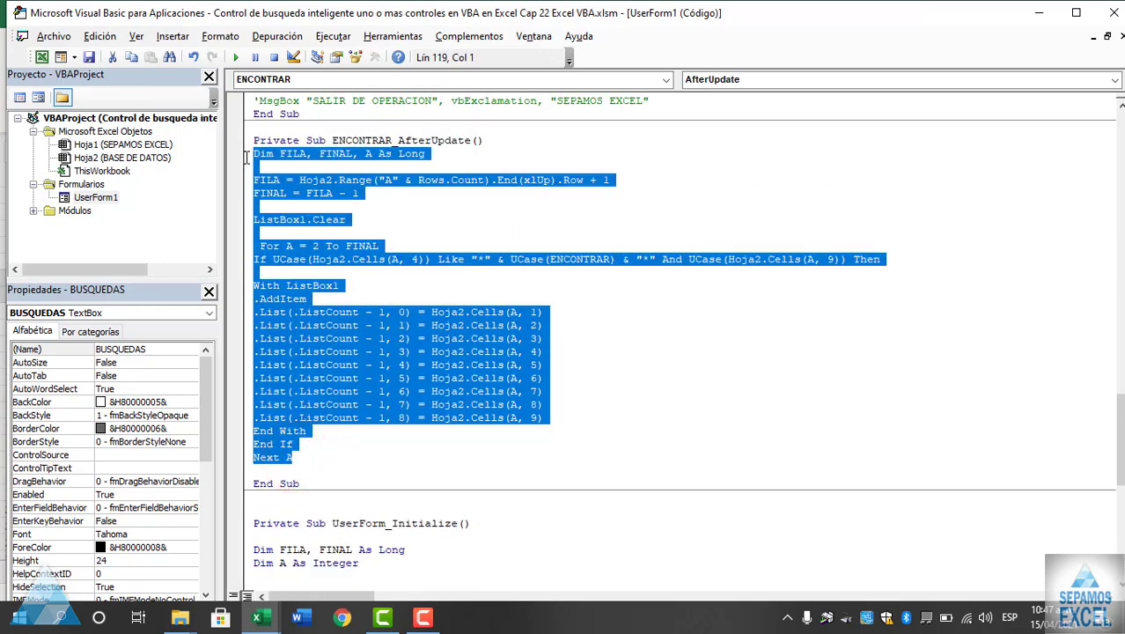
{"action": "right_click", "coordinate": [297, 163]}
{"action": "left_click", "coordinate": [333, 185]}
Paste the filter code into BUSQUEDAS_AfterUpdate, change column 4 to 7, and run the form
{"action": "scroll", "coordinate": [425, 282], "scroll_direction": "up", "scroll_amount": 3}
{"action": "scroll", "coordinate": [425, 282], "scroll_direction": "up", "scroll_amount": 10}
{"action": "scroll", "coordinate": [425, 281], "scroll_direction": "up", "scroll_amount": 12}
{"action": "scroll", "coordinate": [425, 280], "scroll_direction": "up", "scroll_amount": 2}
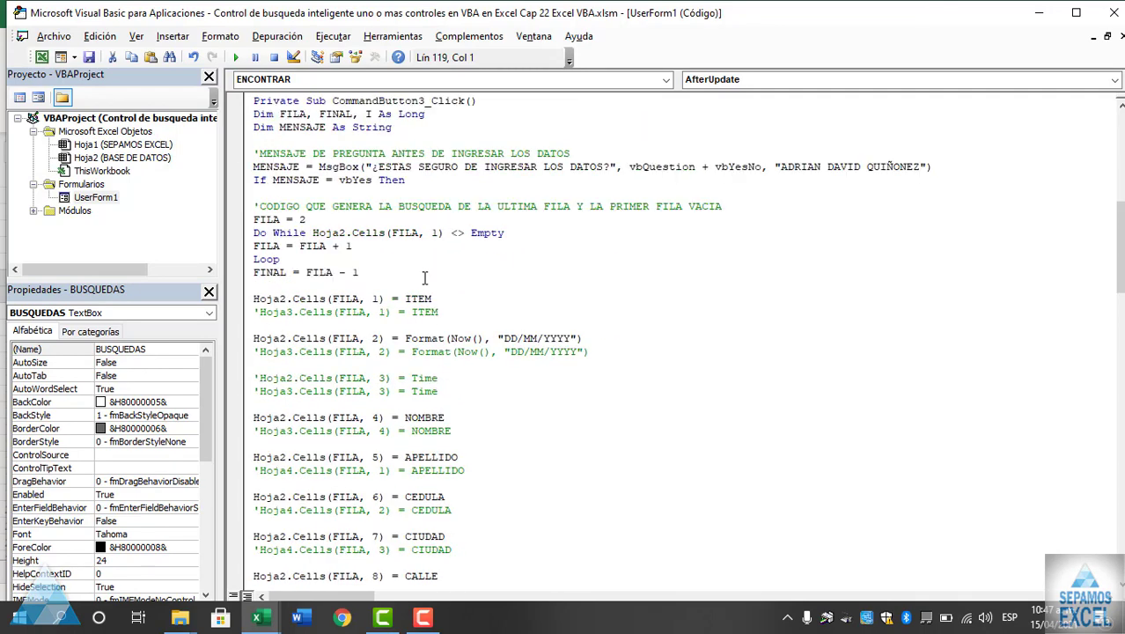
{"action": "scroll", "coordinate": [425, 278], "scroll_direction": "up", "scroll_amount": 8}
{"action": "left_click", "coordinate": [284, 311]}
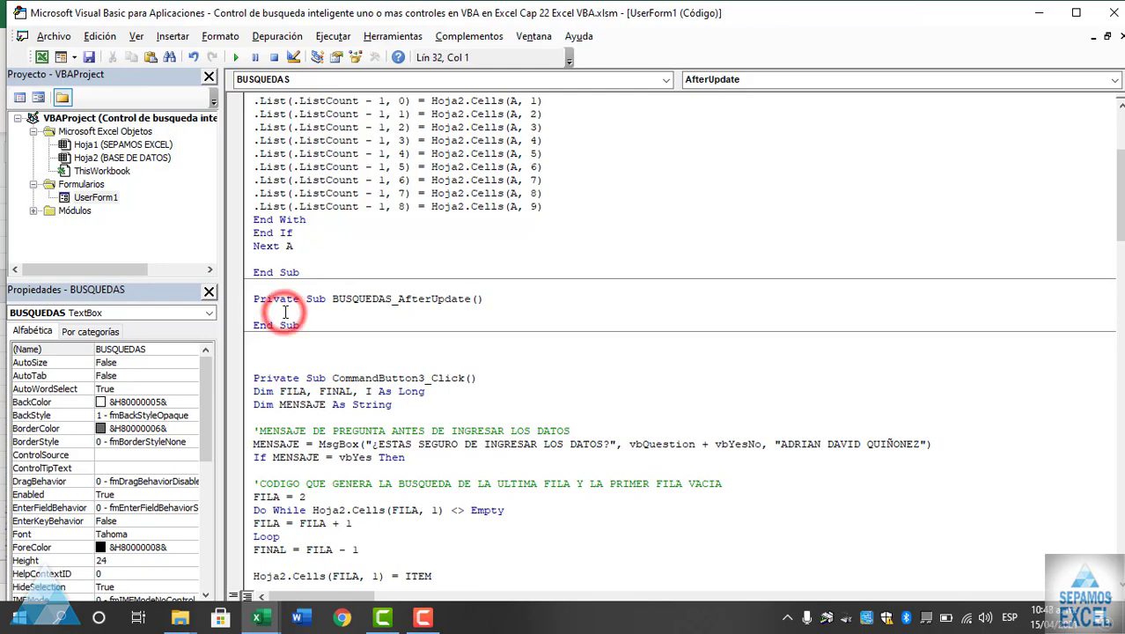
{"action": "key", "text": "ctrl+v"}
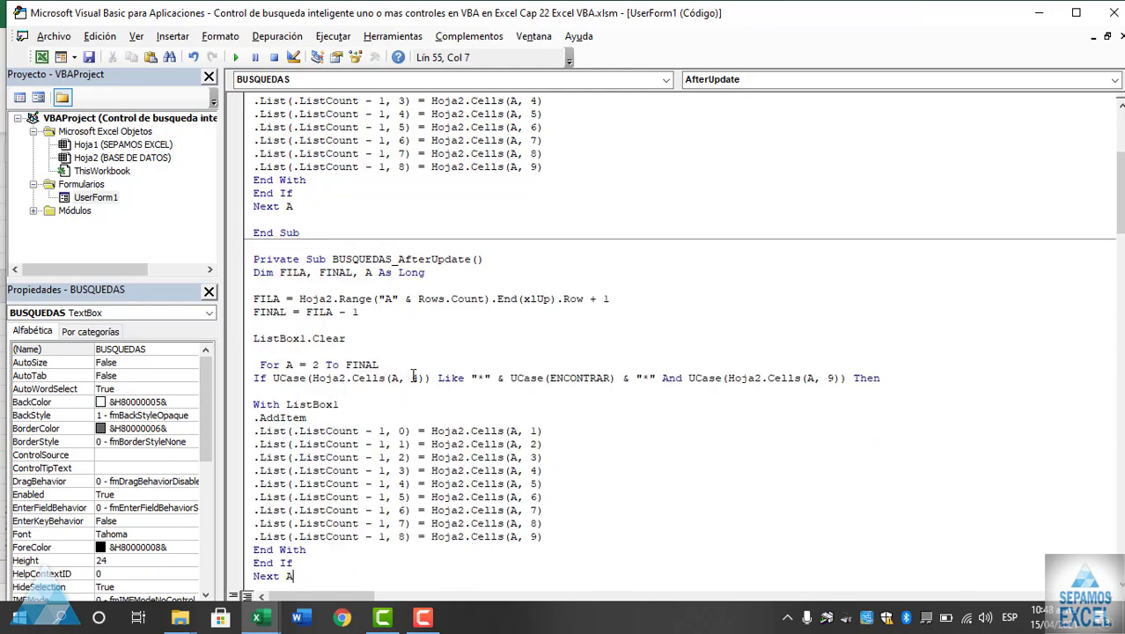
{"action": "left_click", "coordinate": [417, 379]}
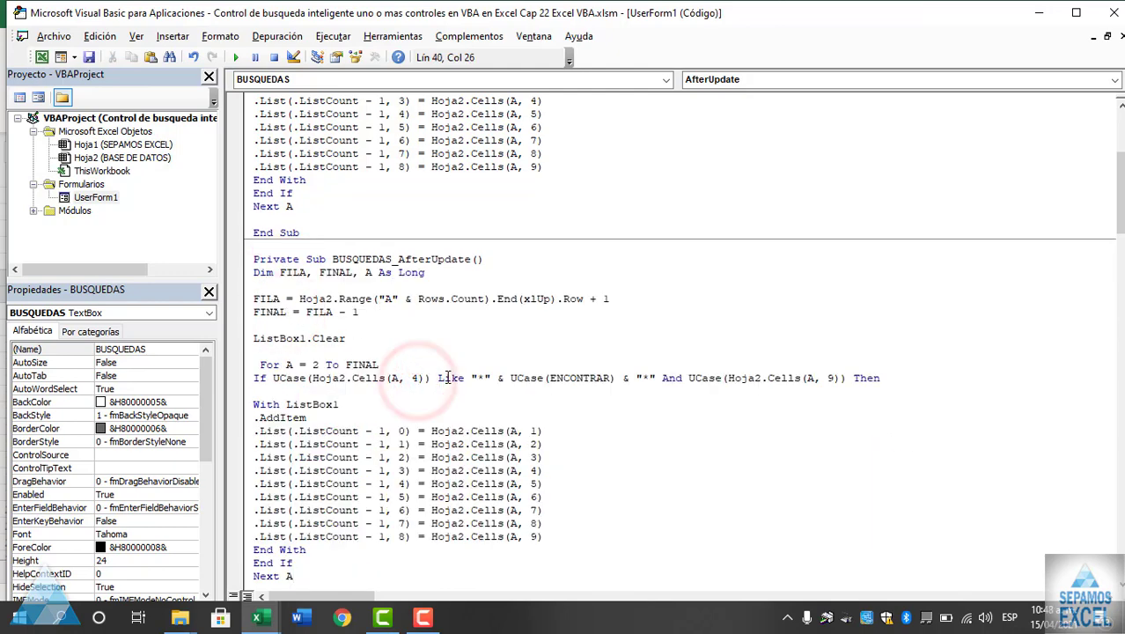
{"action": "key", "text": "BackSpace"}
{"action": "type", "text": "7"}
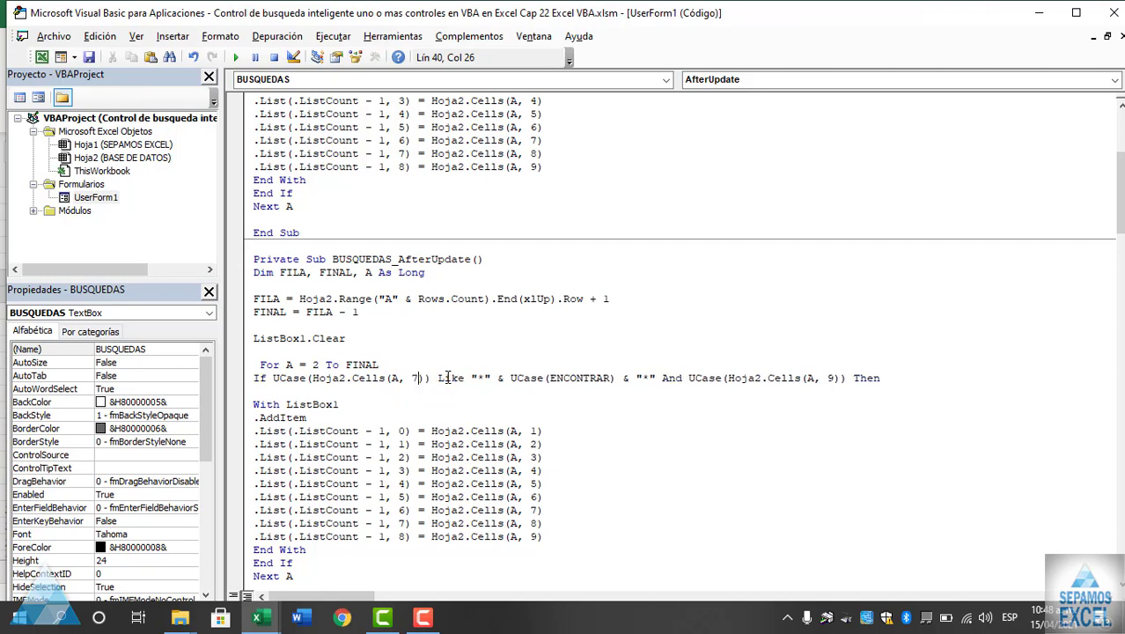
{"action": "scroll", "coordinate": [605, 404], "scroll_direction": "down", "scroll_amount": 1}
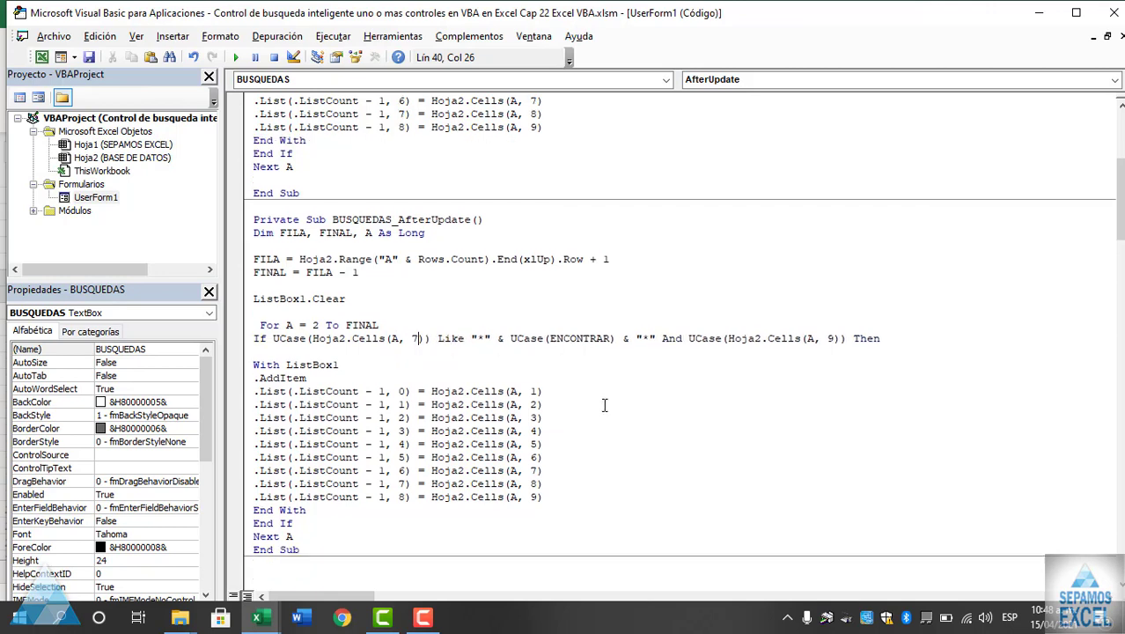
{"action": "left_click", "coordinate": [604, 404]}
{"action": "key", "text": "F5"}
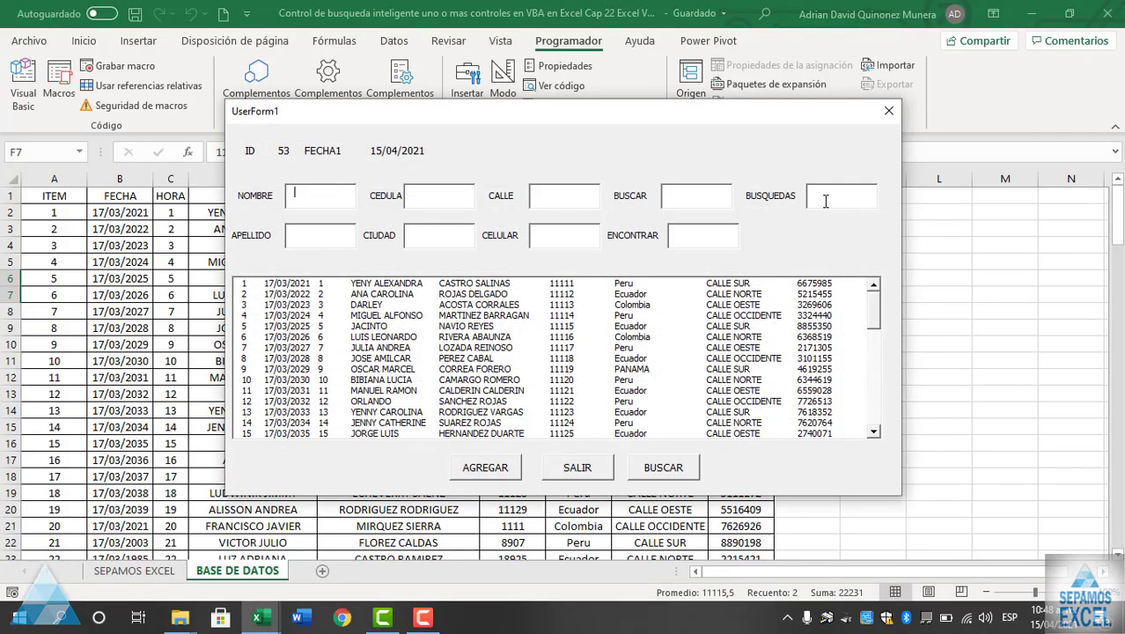
Search PE in BUSQUEDAS (list stays unfiltered), close the form, and reopen the BUSQUEDAS AfterUpdate code
{"action": "type", "text": "PER"}
{"action": "left_click", "coordinate": [847, 191]}
{"action": "left_click_drag", "start_coordinate": [876, 314], "coordinate": [874, 303]}
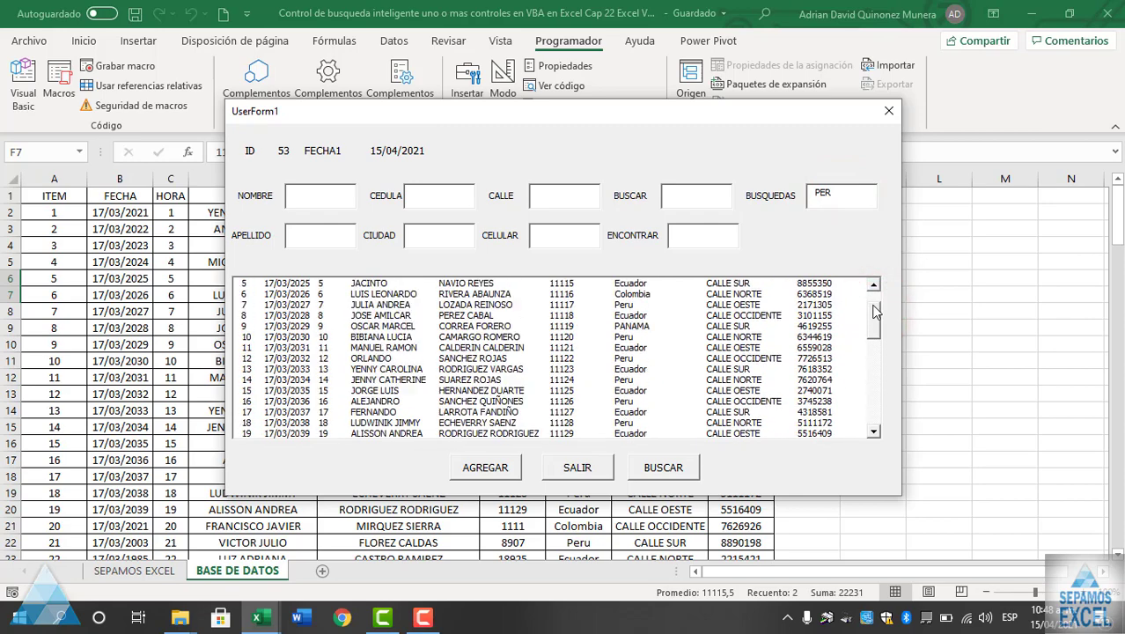
{"action": "left_click", "coordinate": [885, 115]}
{"action": "double_click", "coordinate": [849, 175]}
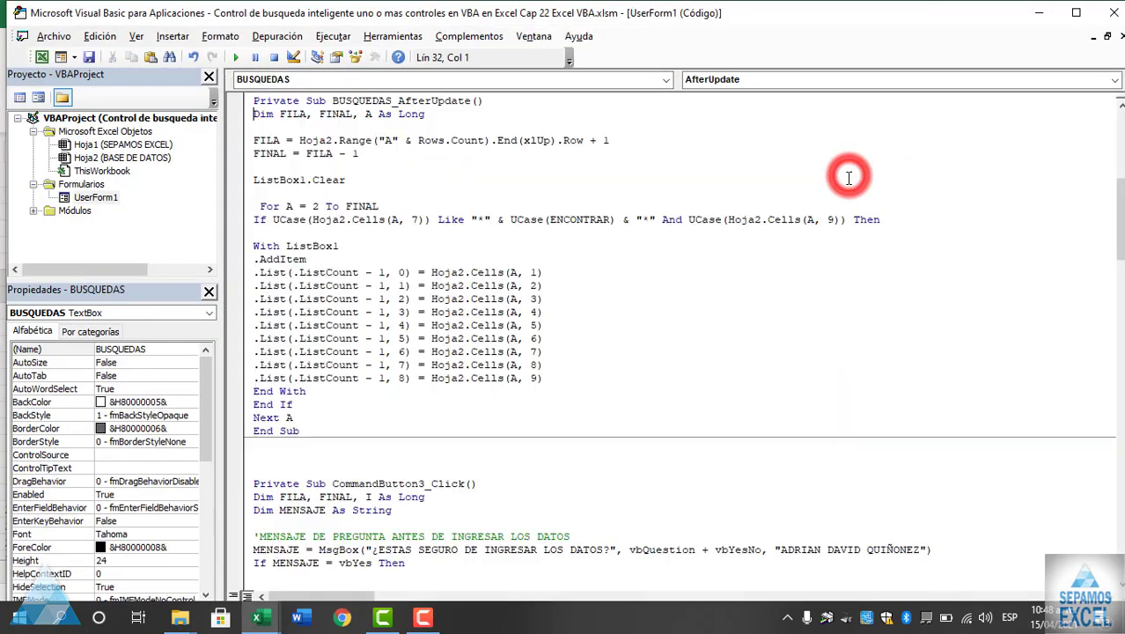
Replace ENCONTRAR with BUSQUEDAS inside the If UCase condition of BUSQUEDAS_AfterUpdate
{"action": "scroll", "coordinate": [614, 345], "scroll_direction": "up", "scroll_amount": 1}
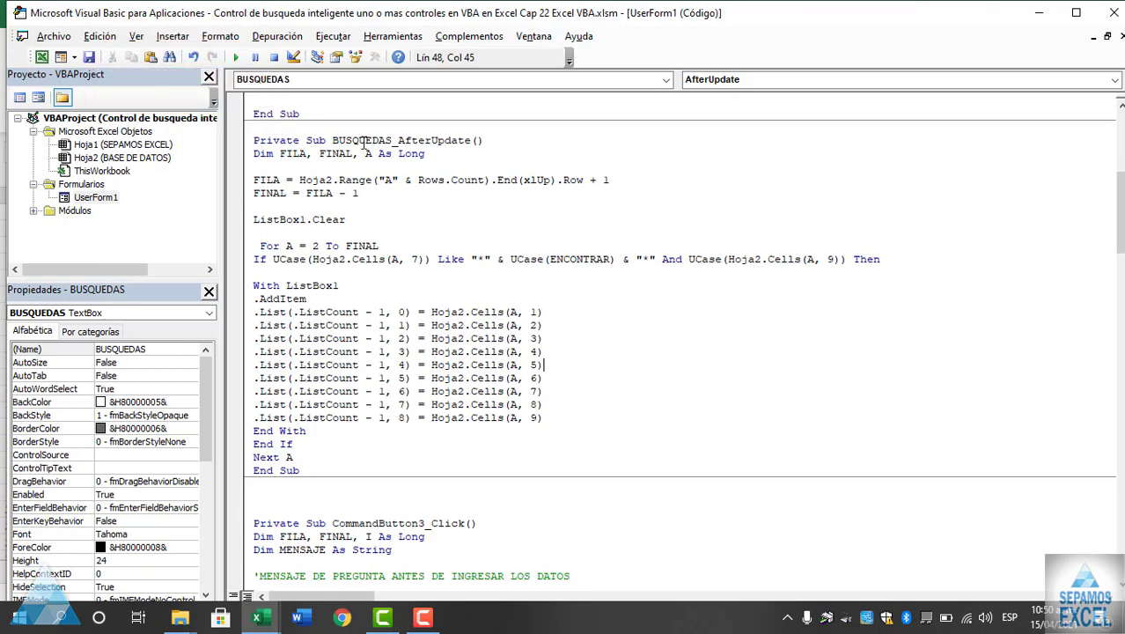
{"action": "double_click", "coordinate": [586, 259]}
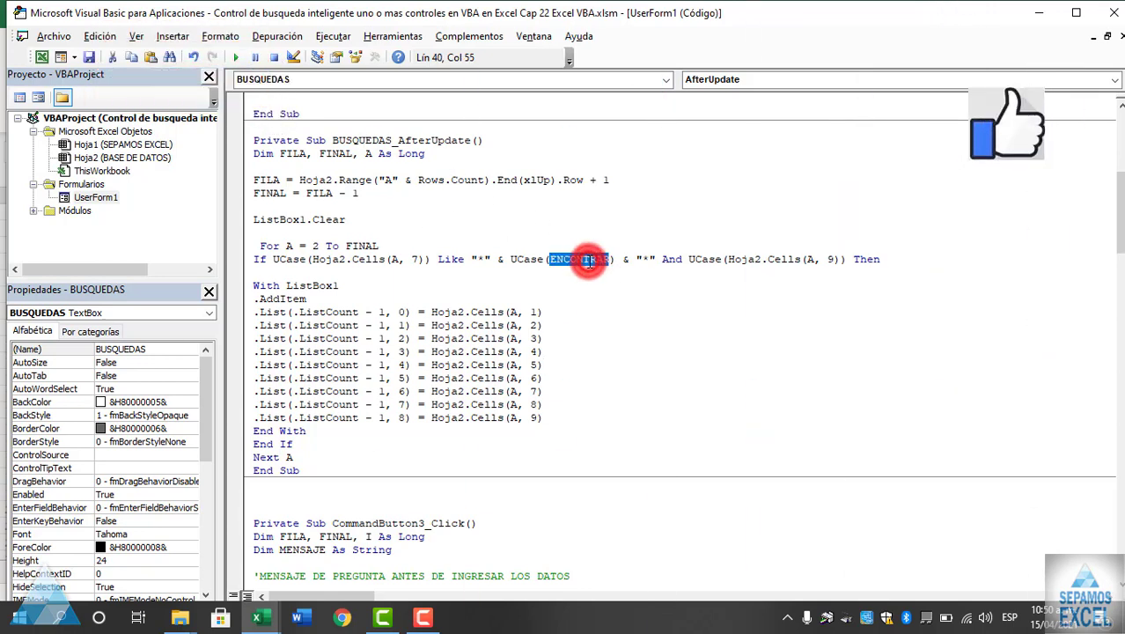
{"action": "type", "text": "bus"}
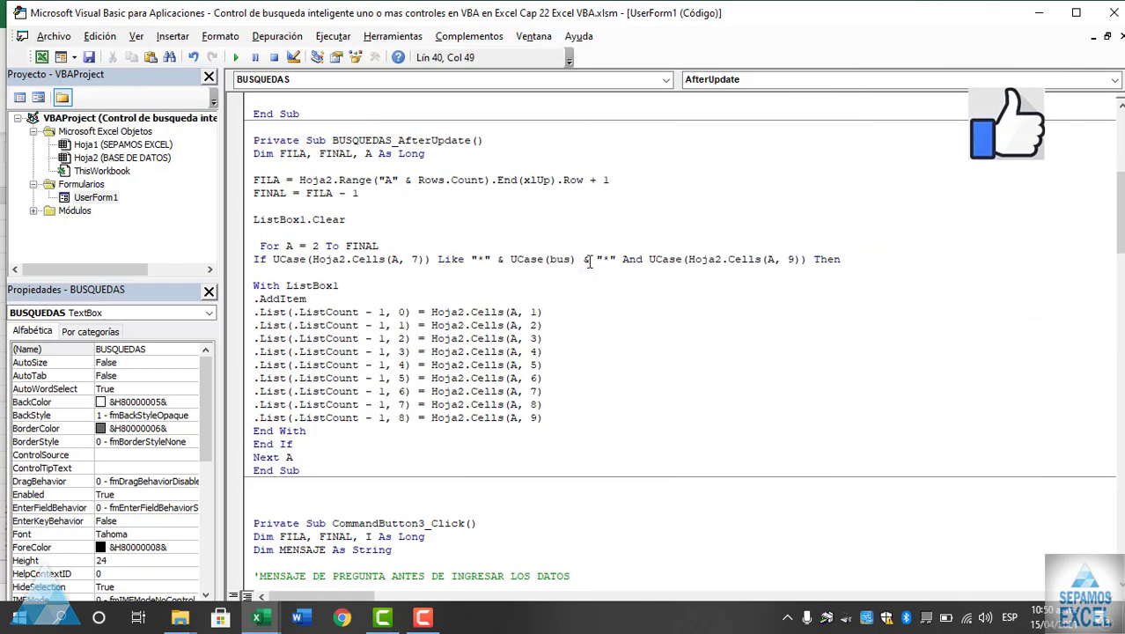
{"action": "type", "text": "quedas"}
{"action": "left_click", "coordinate": [602, 327]}
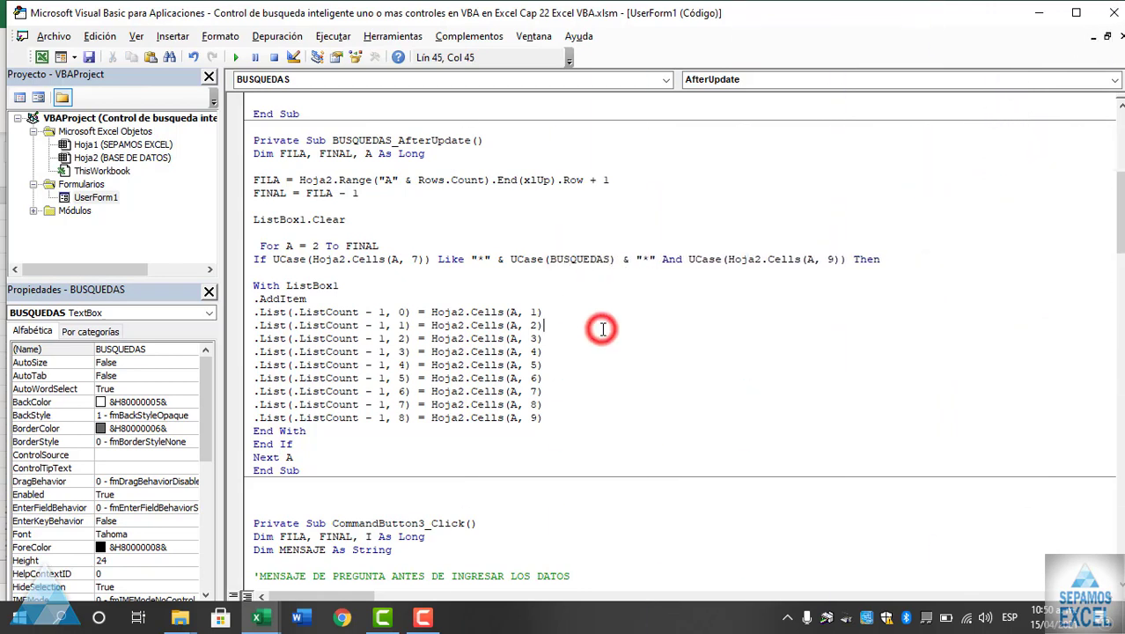
Run the form and filter with pe in BUSQUEDAS and ad in ENCONTRAR, narrowing to two rows
{"action": "key", "text": "F5"}
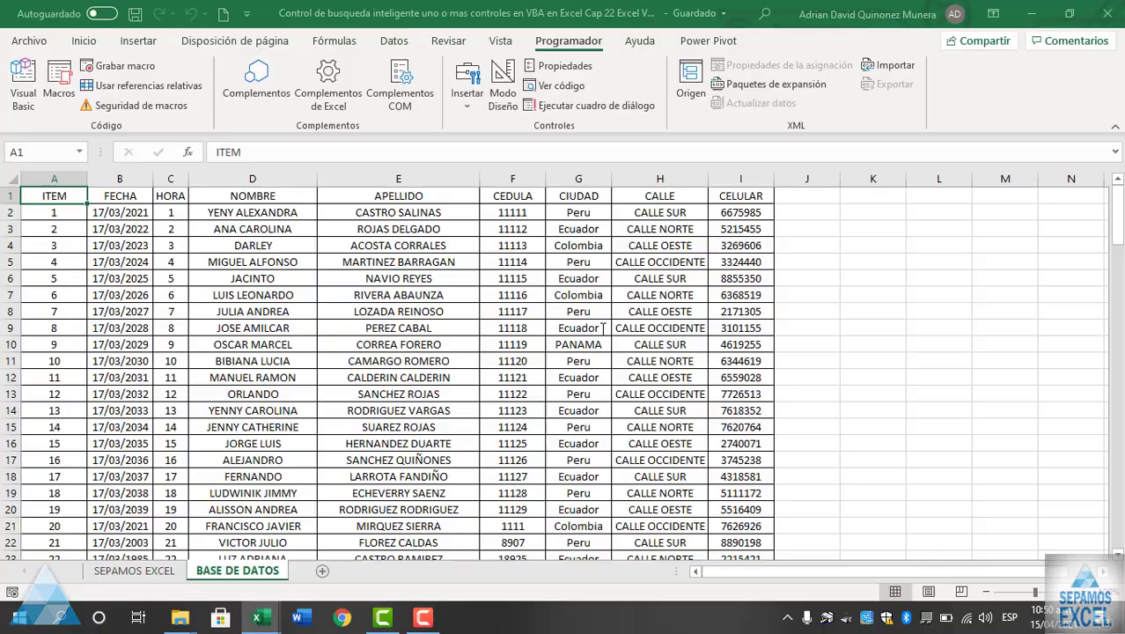
{"action": "left_click", "coordinate": [855, 202]}
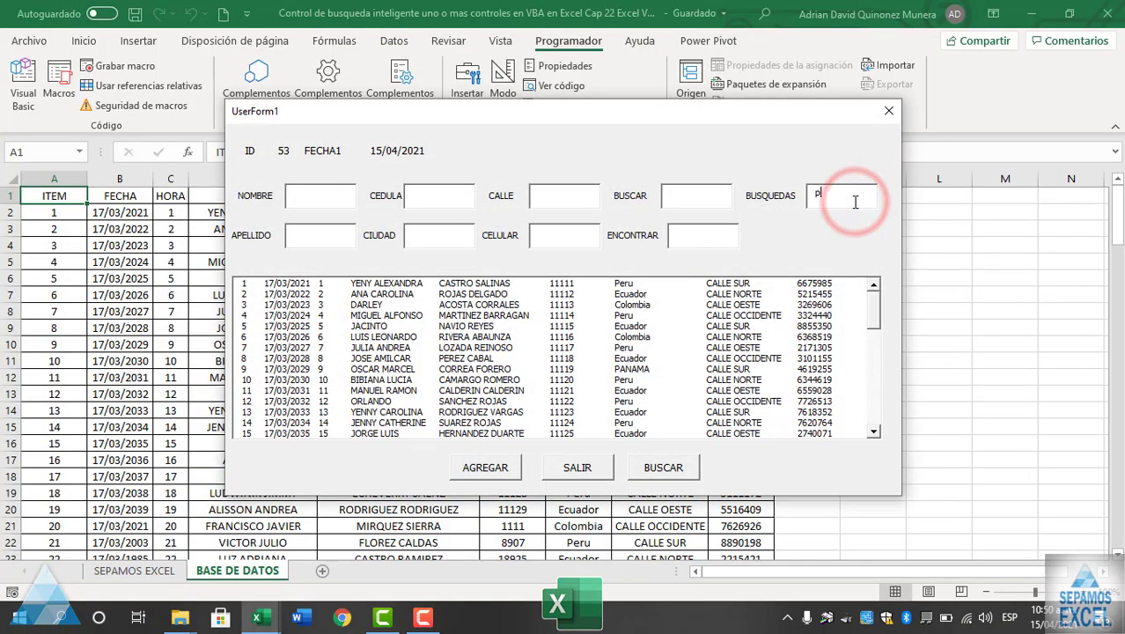
{"action": "type", "text": "pe"}
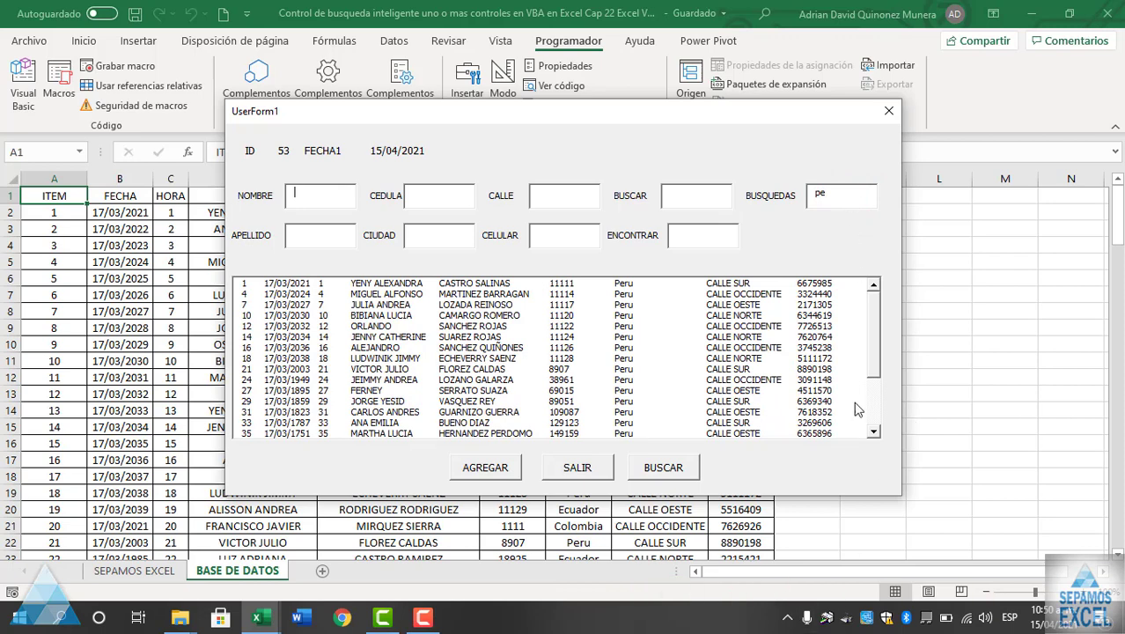
{"action": "type", "text": "a"}
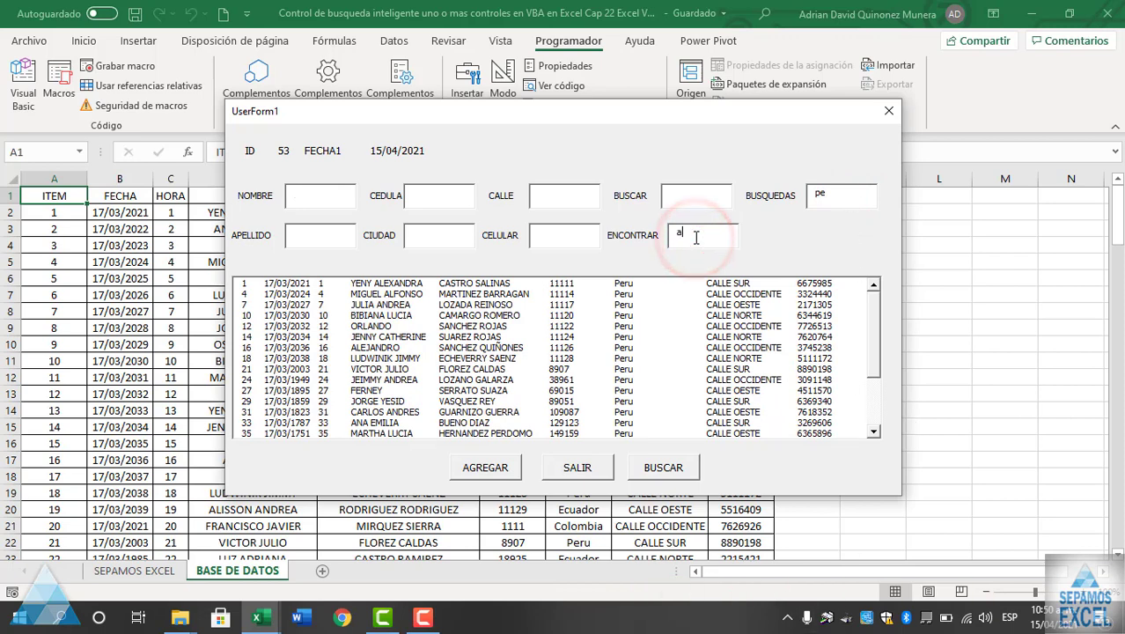
{"action": "type", "text": "d"}
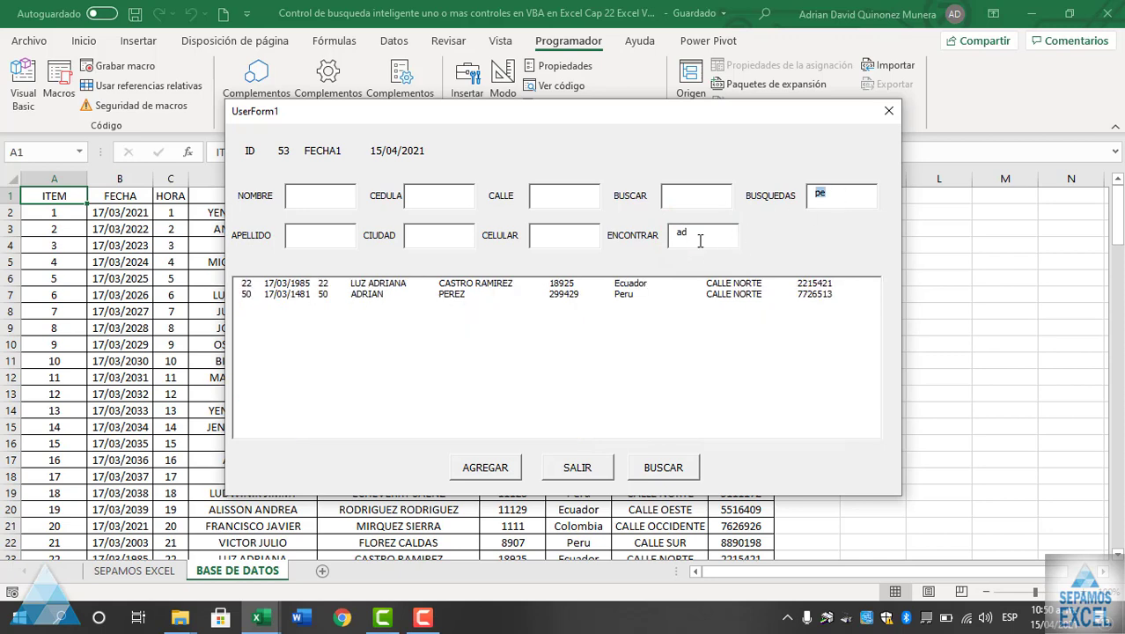
Clear the ENCONTRAR and BUSQUEDAS search texts to restore the full list
{"action": "left_click", "coordinate": [699, 240]}
{"action": "key", "text": "BackSpace"}
{"action": "left_click", "coordinate": [836, 194]}
{"action": "key", "text": "BackSpace"}
{"action": "key", "text": "BackSpace"}
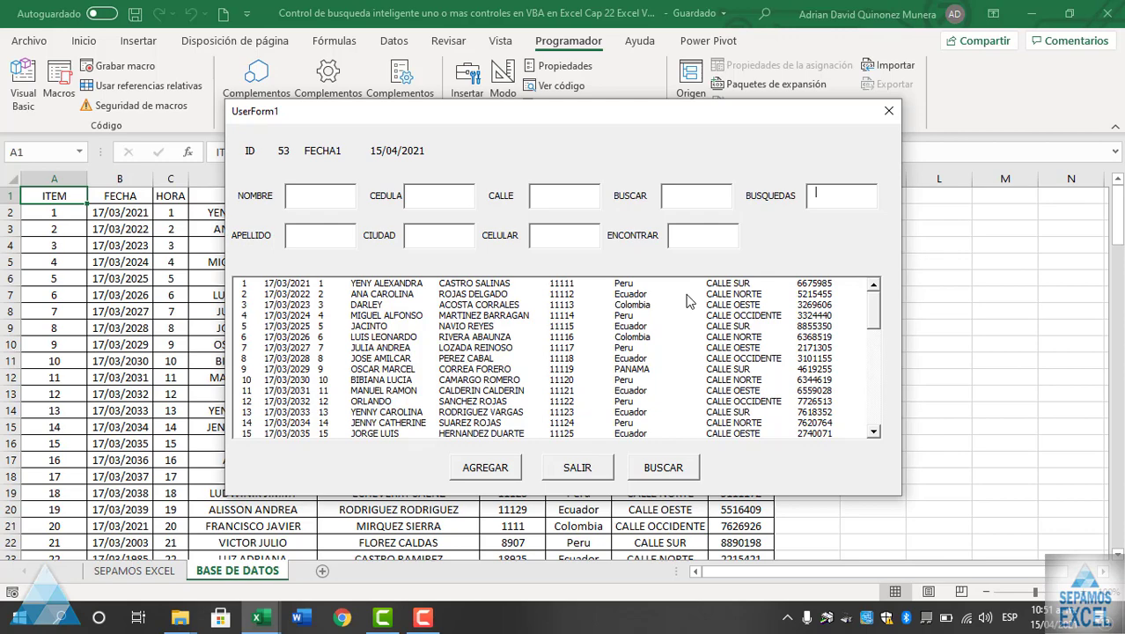
Close the running form and open UserForm1's code at its Initialize routine
{"action": "left_click", "coordinate": [889, 113]}
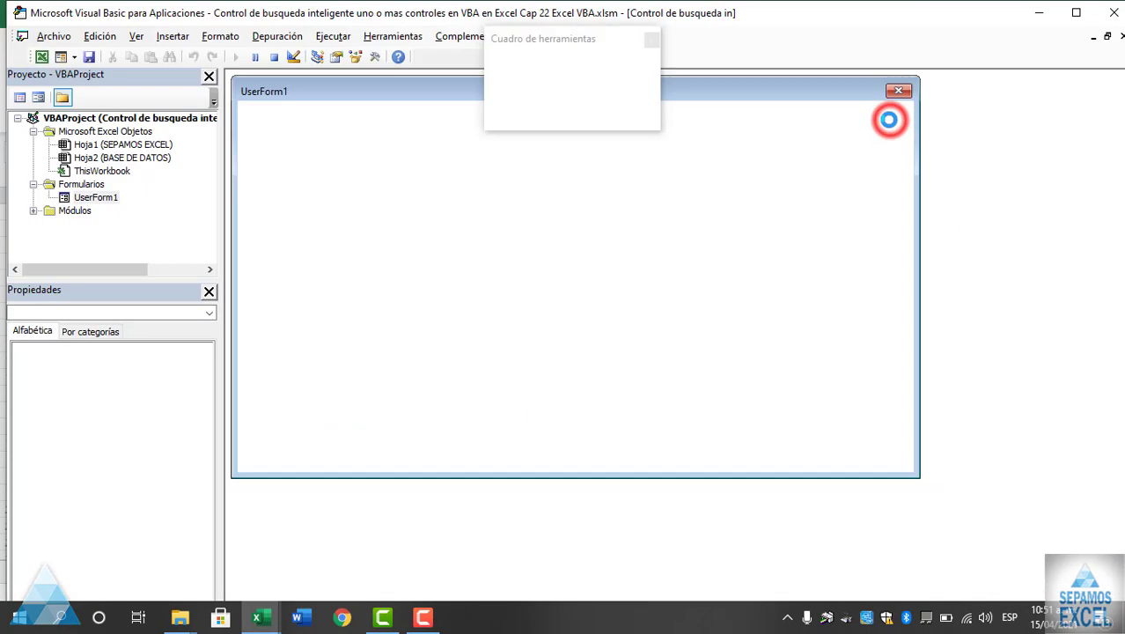
{"action": "double_click", "coordinate": [836, 188]}
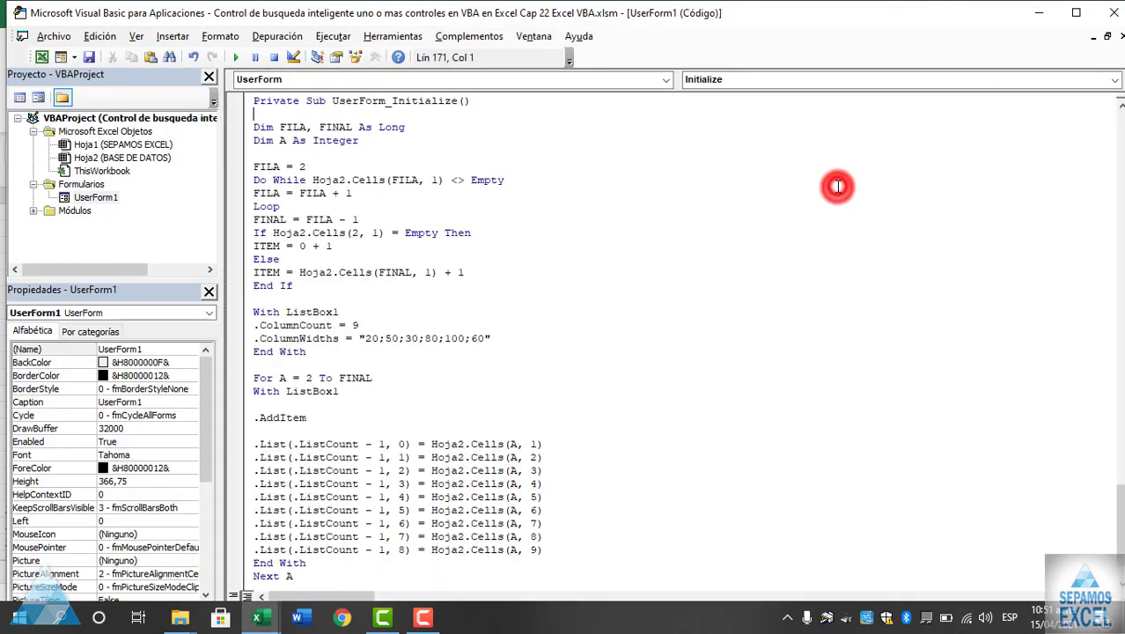
{"action": "scroll", "coordinate": [462, 307], "scroll_direction": "down", "scroll_amount": 3}
{"action": "scroll", "coordinate": [462, 308], "scroll_direction": "up", "scroll_amount": 4}
{"action": "scroll", "coordinate": [462, 307], "scroll_direction": "up", "scroll_amount": 12}
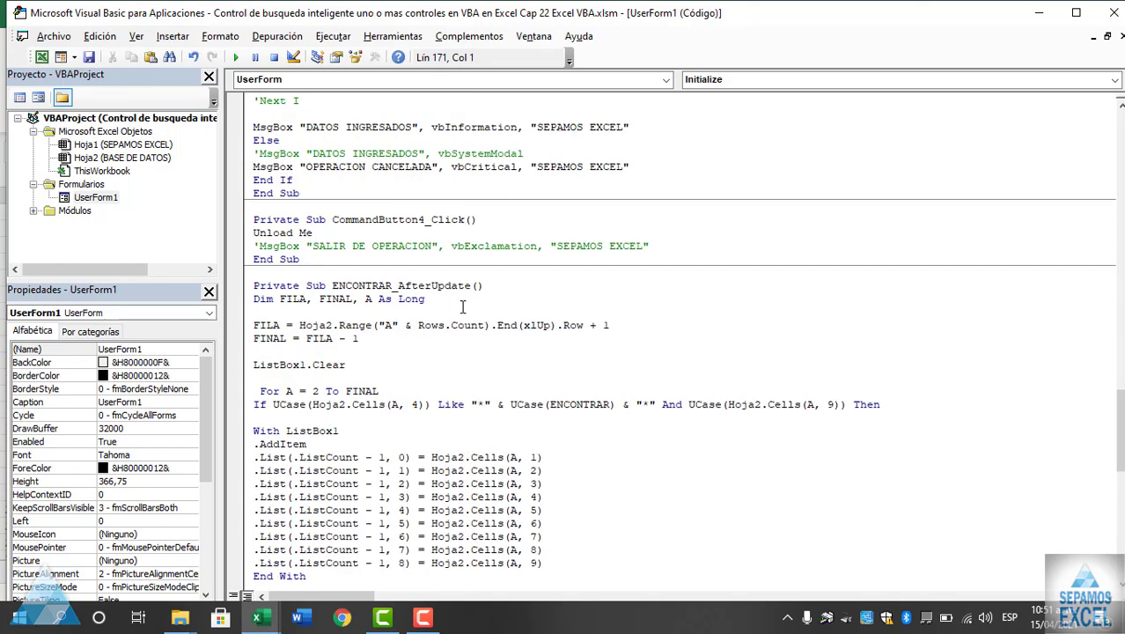
{"action": "scroll", "coordinate": [462, 307], "scroll_direction": "down", "scroll_amount": 2}
{"action": "scroll", "coordinate": [302, 224], "scroll_direction": "down", "scroll_amount": 2}
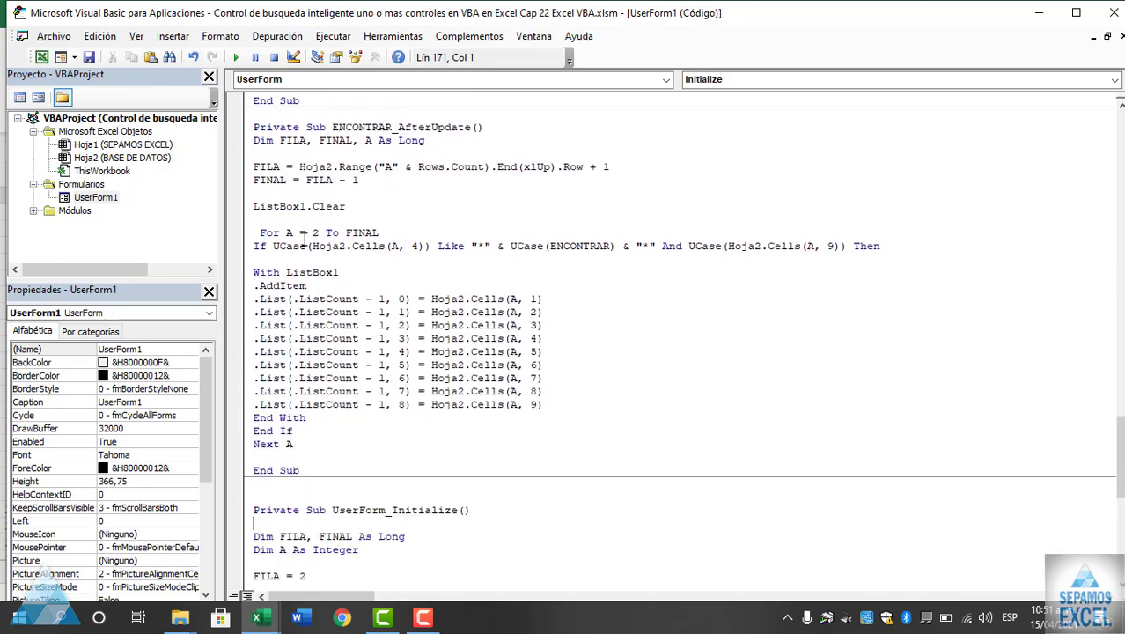
{"action": "scroll", "coordinate": [352, 290], "scroll_direction": "up", "scroll_amount": 1}
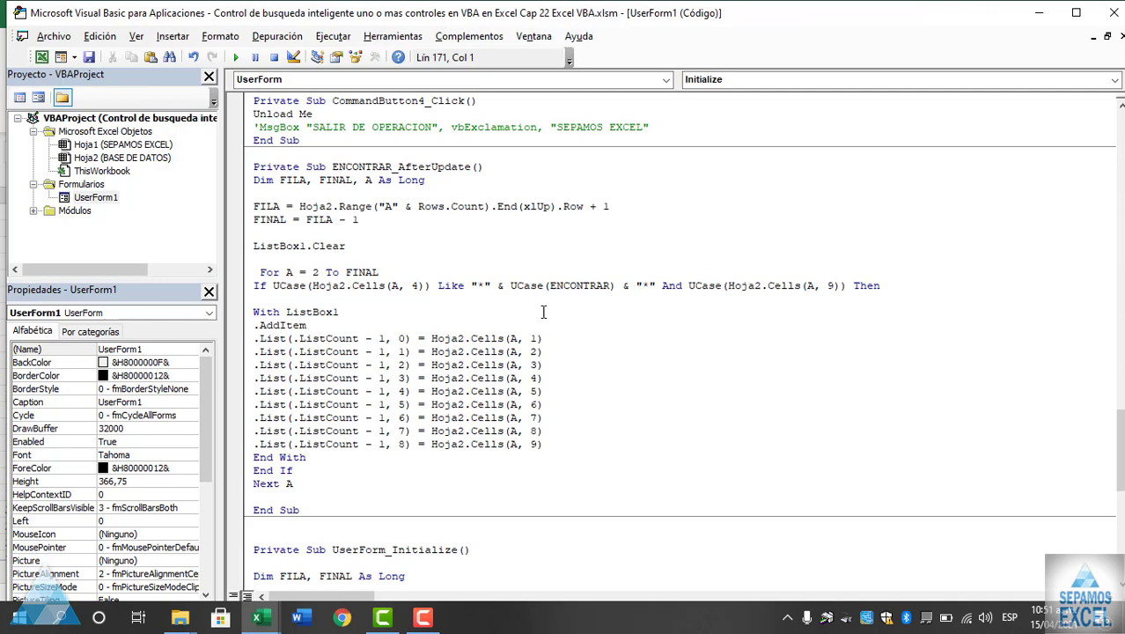
Select the If UCase(...) Then line in BUSCAR_Click
{"action": "scroll", "coordinate": [405, 333], "scroll_direction": "up", "scroll_amount": 8}
{"action": "scroll", "coordinate": [406, 334], "scroll_direction": "up", "scroll_amount": 8}
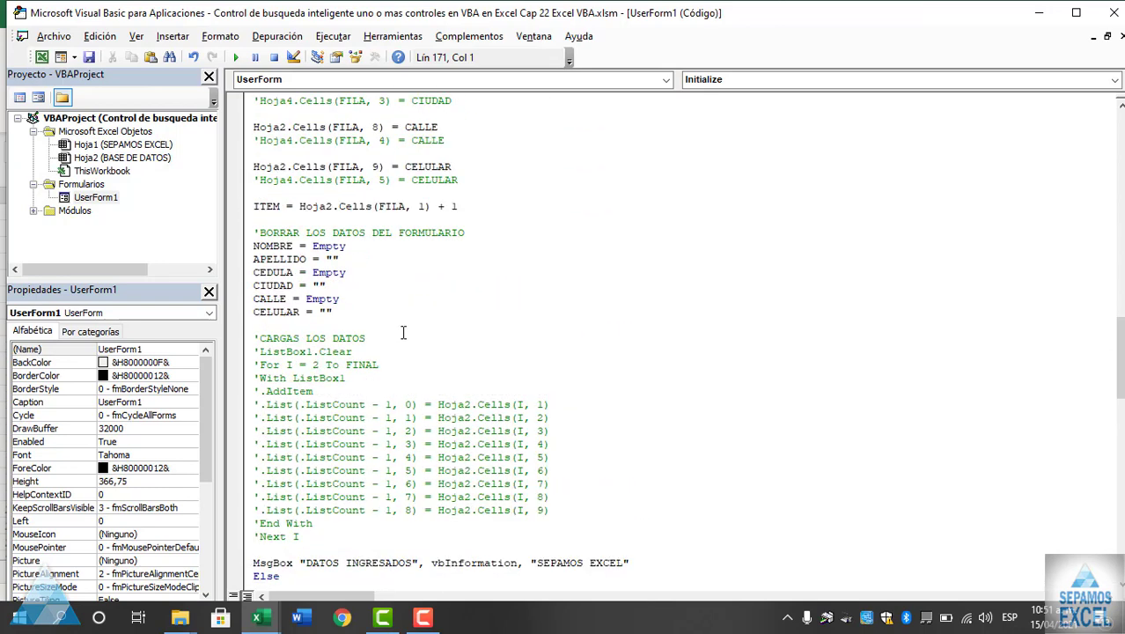
{"action": "scroll", "coordinate": [405, 333], "scroll_direction": "up", "scroll_amount": 10}
{"action": "scroll", "coordinate": [403, 331], "scroll_direction": "up", "scroll_amount": 8}
{"action": "scroll", "coordinate": [403, 331], "scroll_direction": "up", "scroll_amount": 5}
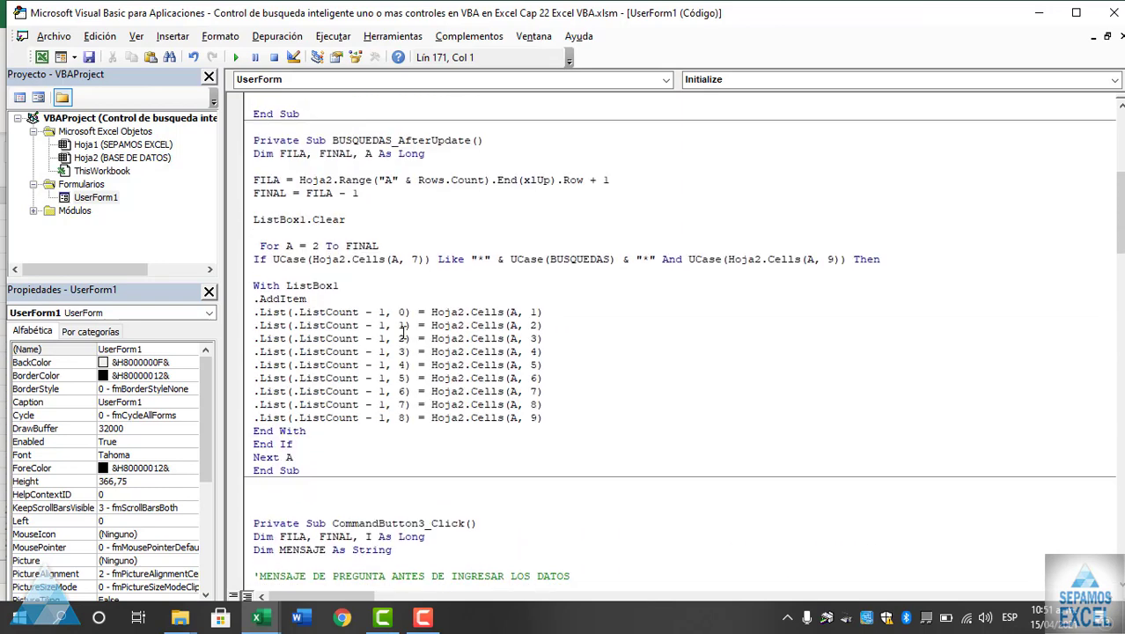
{"action": "scroll", "coordinate": [403, 331], "scroll_direction": "up", "scroll_amount": 9}
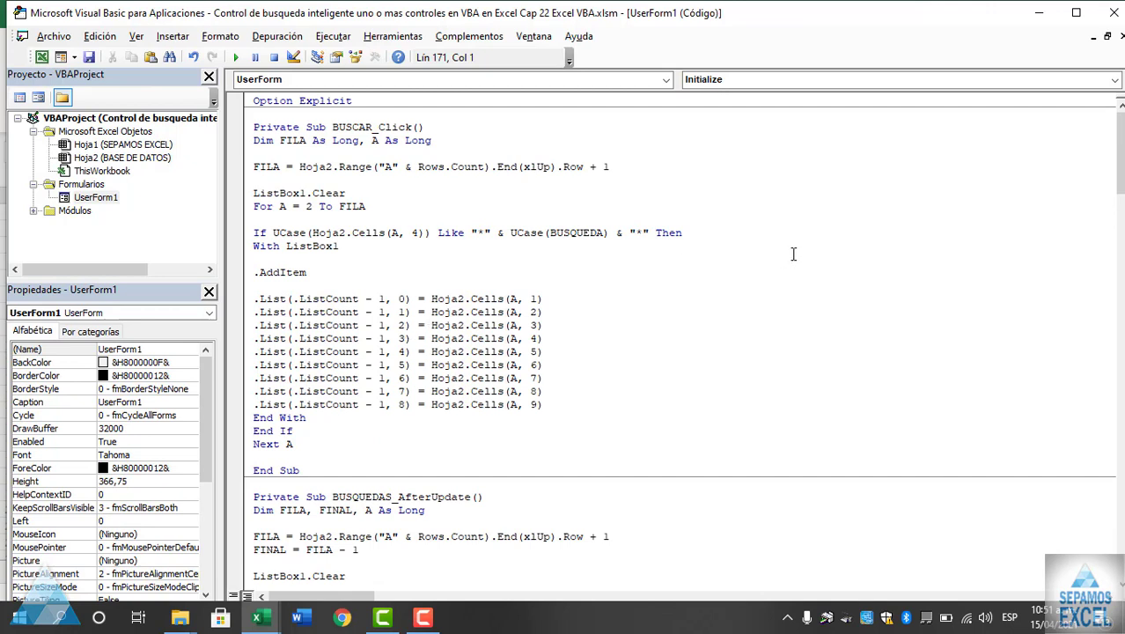
{"action": "left_click_drag", "start_coordinate": [685, 234], "coordinate": [253, 234]}
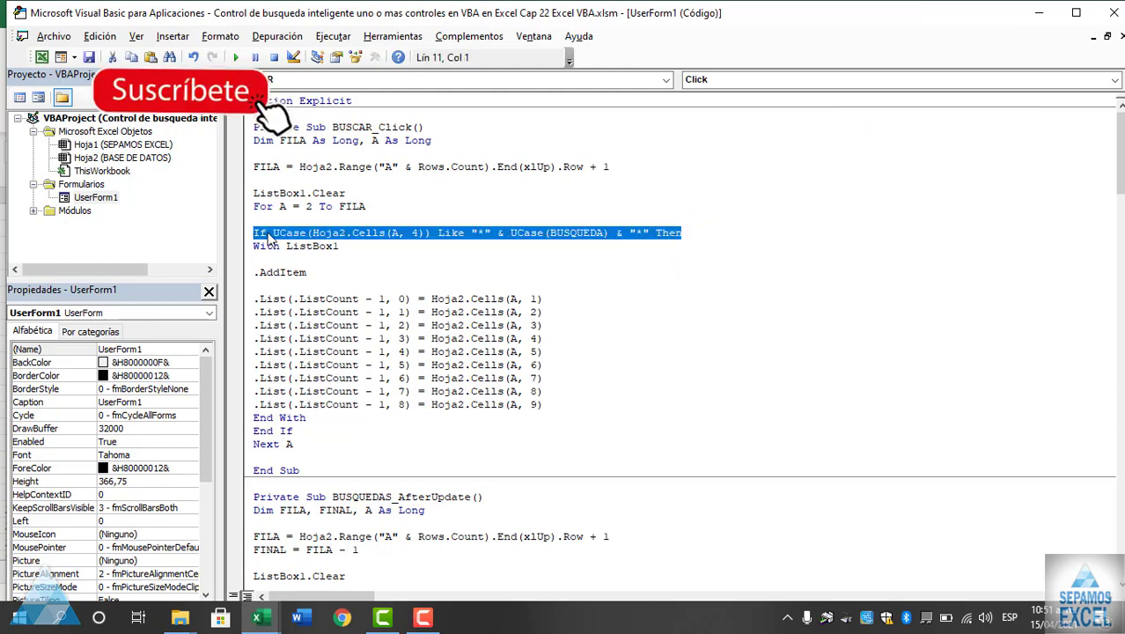
Copy BUSCAR's If UCase line and paste it on a new line after 'For A = 2 To FINAL'
{"action": "right_click", "coordinate": [271, 237]}
{"action": "left_click", "coordinate": [297, 262]}
{"action": "scroll", "coordinate": [294, 254], "scroll_direction": "down", "scroll_amount": 12}
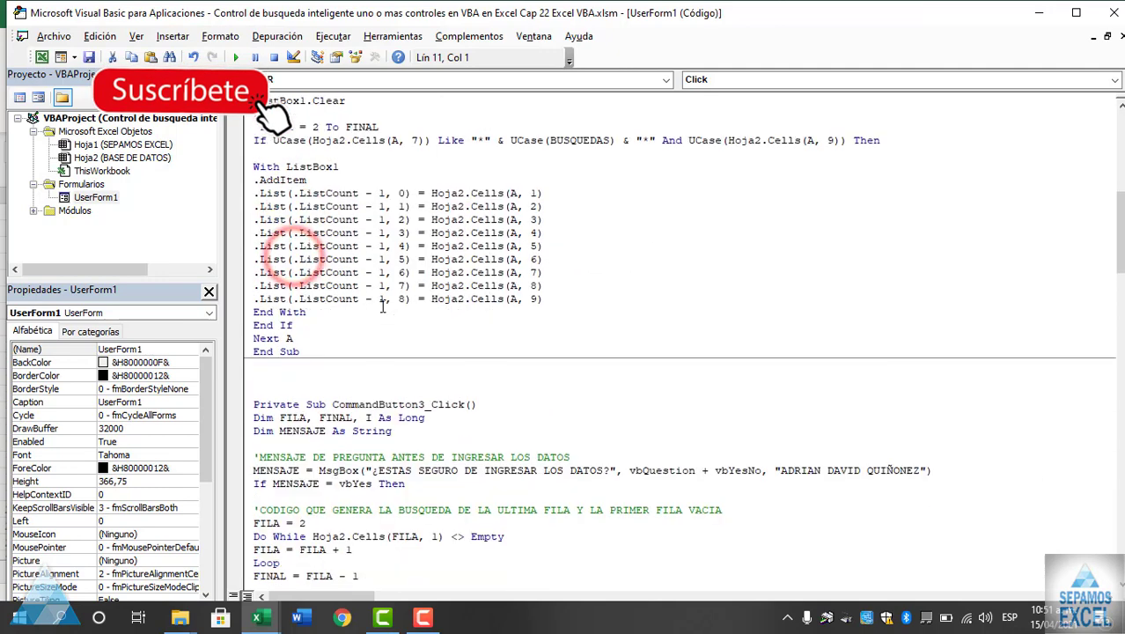
{"action": "scroll", "coordinate": [392, 282], "scroll_direction": "up", "scroll_amount": 3}
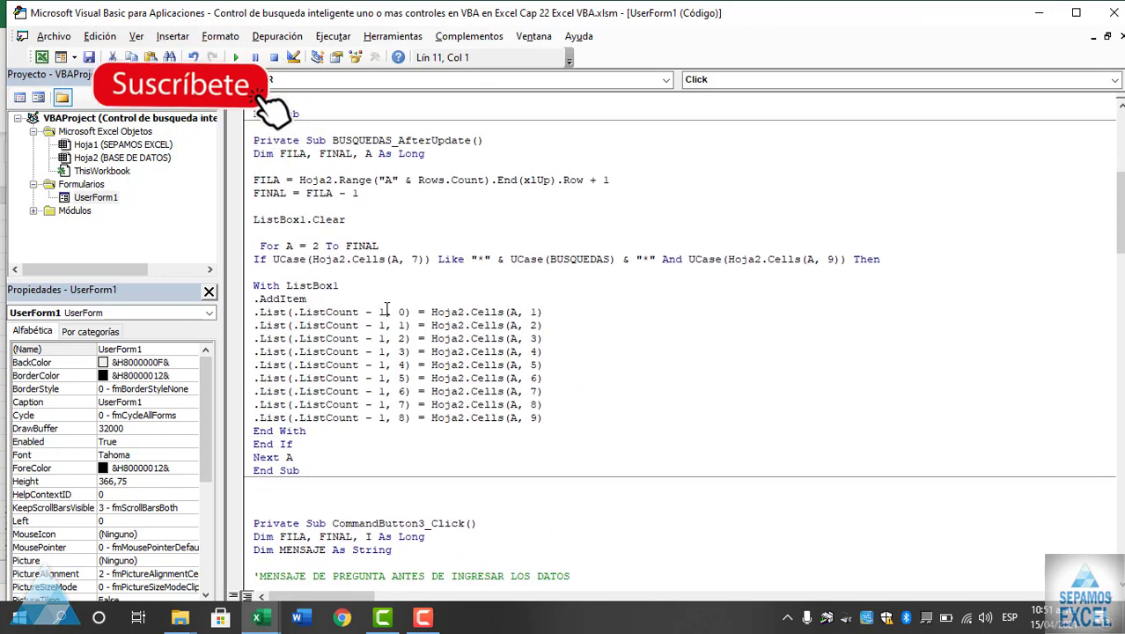
{"action": "left_click", "coordinate": [398, 245]}
{"action": "key", "text": "Return"}
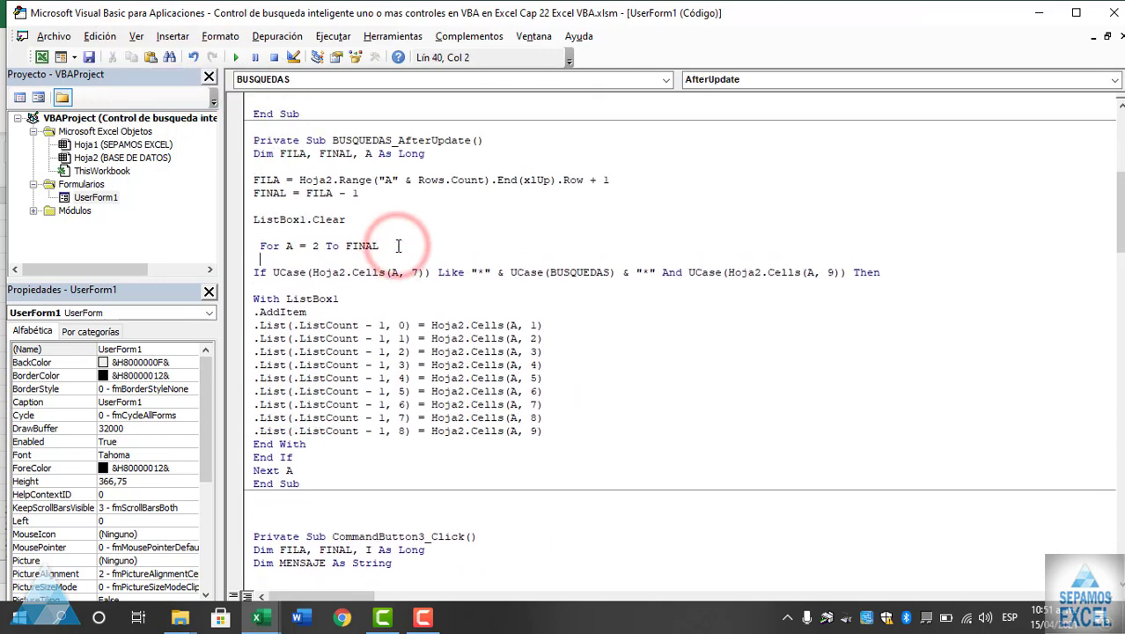
{"action": "type", "text": "If UCase(Hoja2.Cells(A, 4)) Like \"*\" & UCase(BUSQUEDA) & \"*\" Then"}
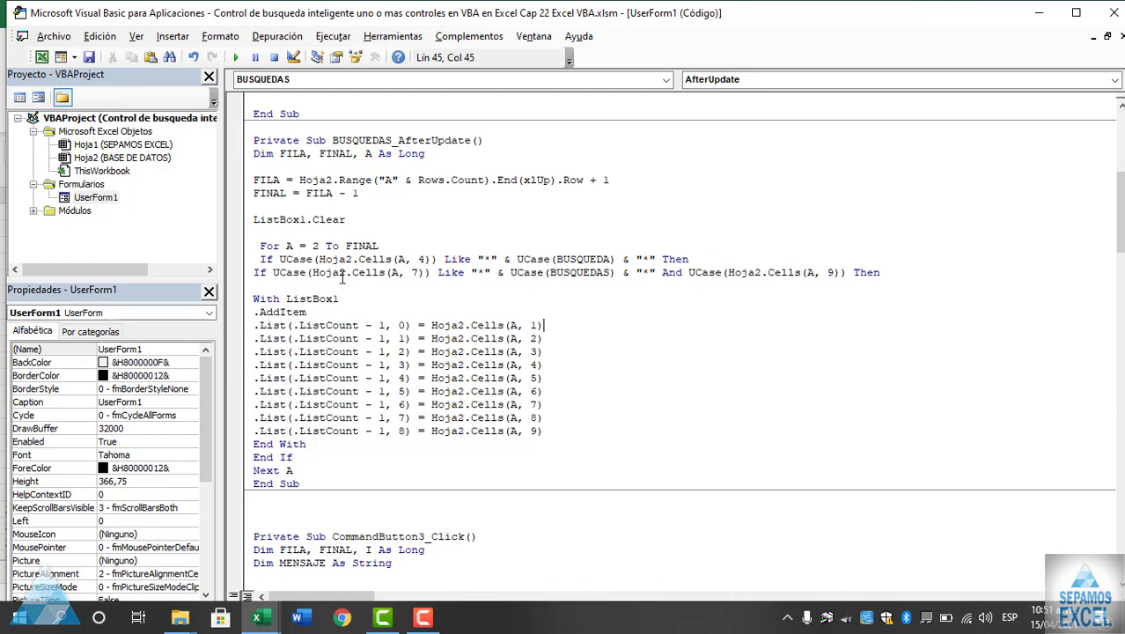
Comment out the old column-7 If line with an apostrophe and run the form
{"action": "type", "text": "'"}
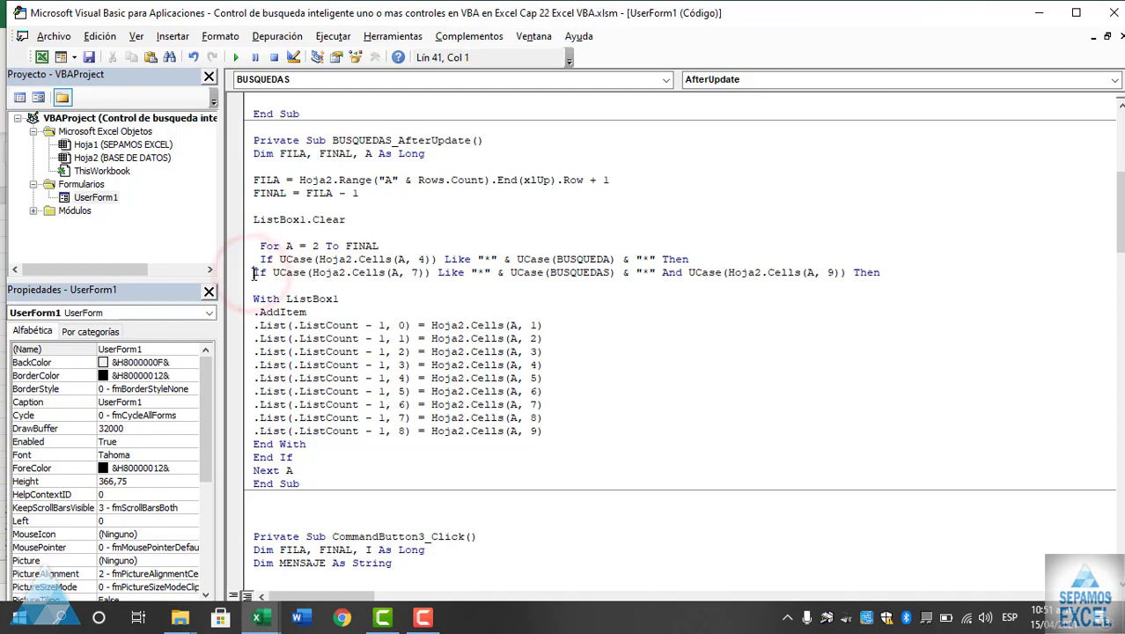
{"action": "left_click", "coordinate": [405, 308]}
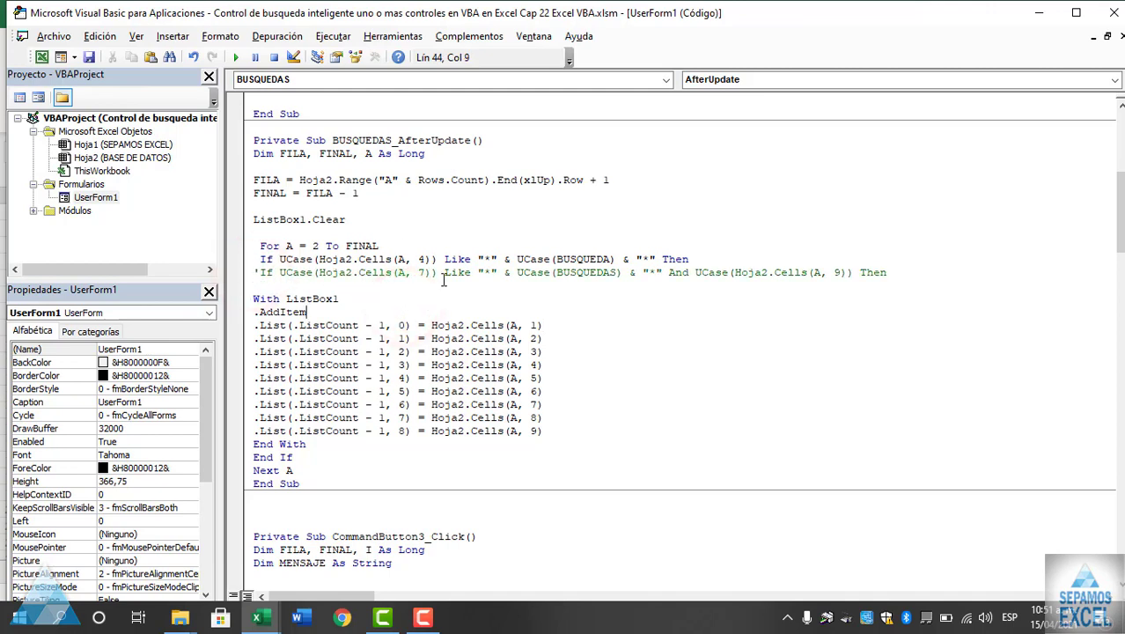
{"action": "key", "text": "F5"}
{"action": "type", "text": "ec"}
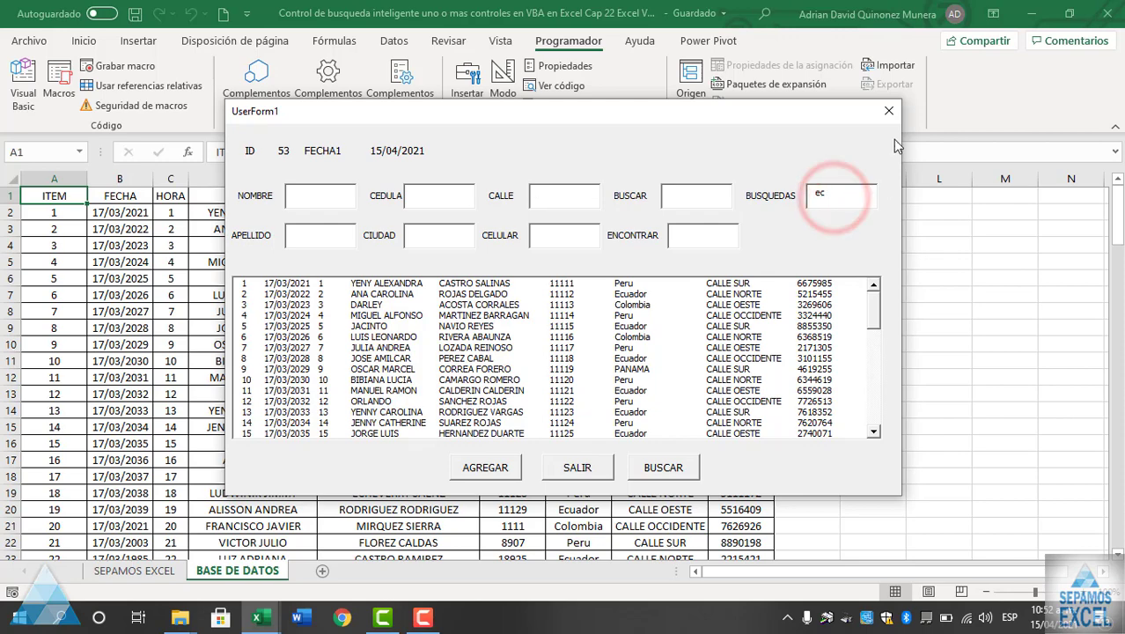
Close the form and change BUSQUEDA to BUSQUEDAS in the new If condition
{"action": "left_click", "coordinate": [888, 111]}
{"action": "double_click", "coordinate": [829, 171]}
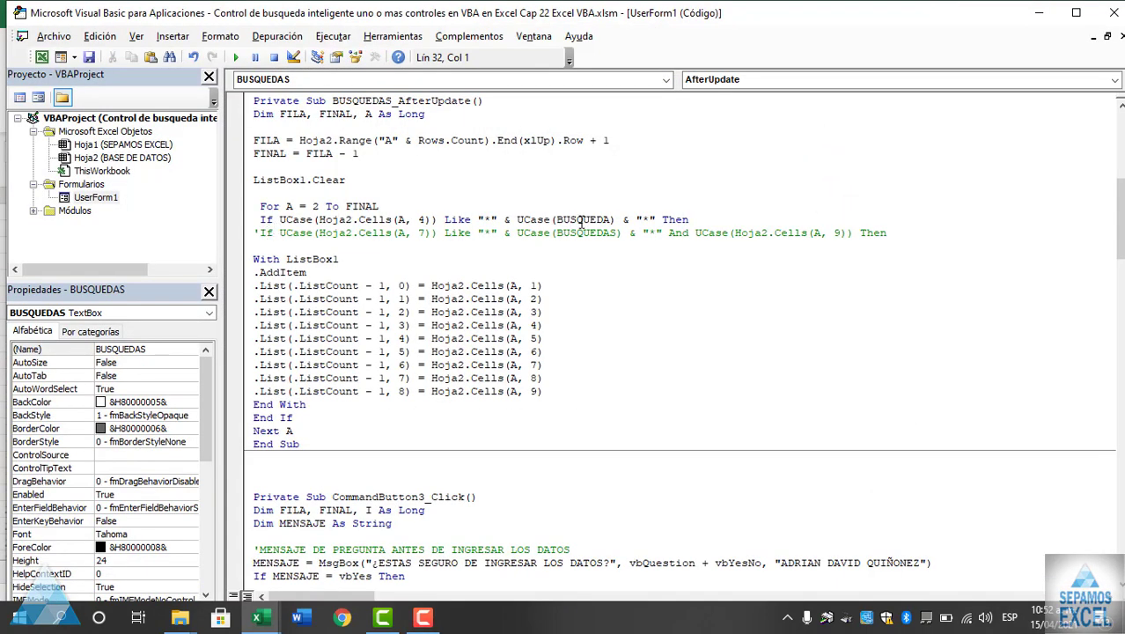
{"action": "left_click", "coordinate": [614, 220]}
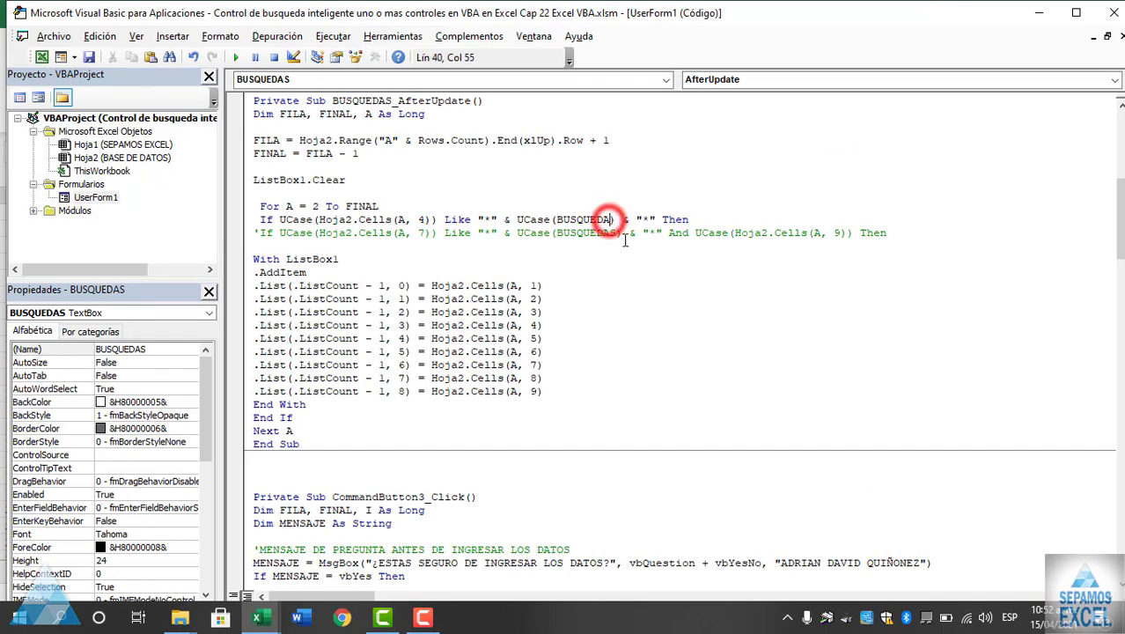
{"action": "type", "text": "s"}
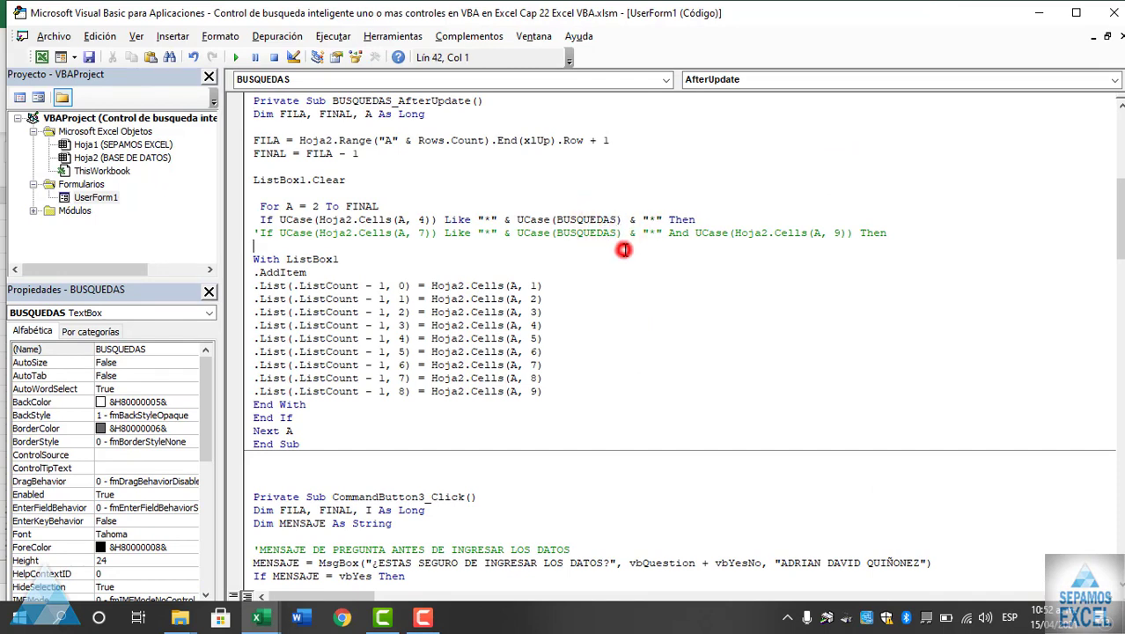
Rerun the form and search pe in BUSQUEDAS, which leaves the list empty
{"action": "key", "text": "F5"}
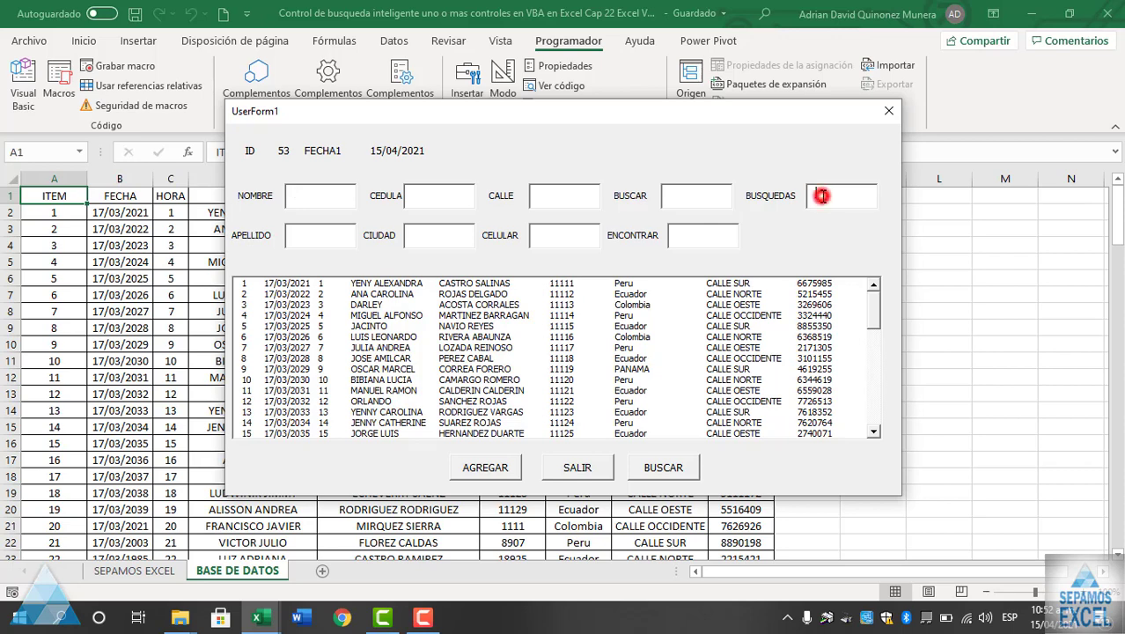
{"action": "type", "text": "P"}
{"action": "key", "text": "Return"}
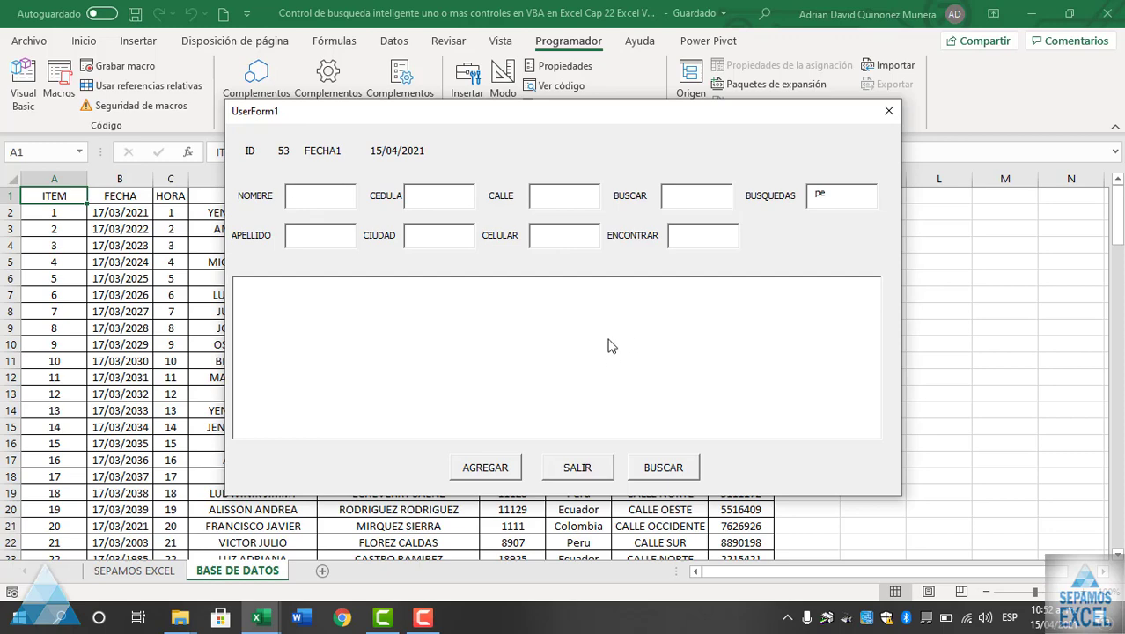
Close the form and change Hoja2.Cells(A, 4) to column 7 in the BUSQUEDAS condition
{"action": "left_click", "coordinate": [889, 115]}
{"action": "double_click", "coordinate": [830, 178]}
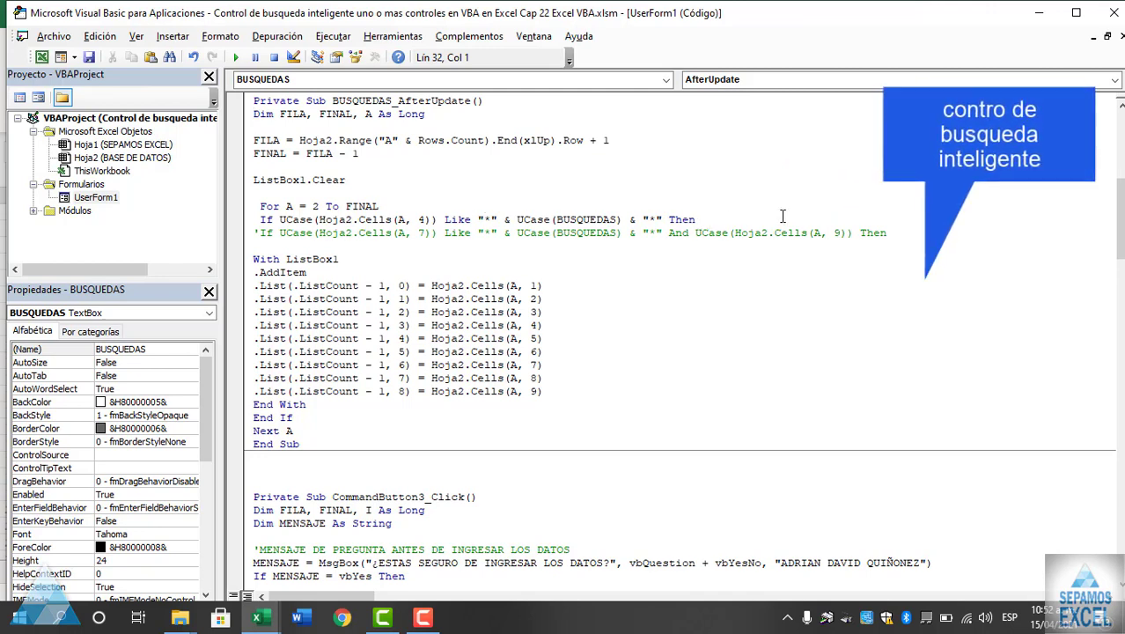
{"action": "left_click", "coordinate": [427, 220]}
{"action": "key", "text": "BackSpace"}
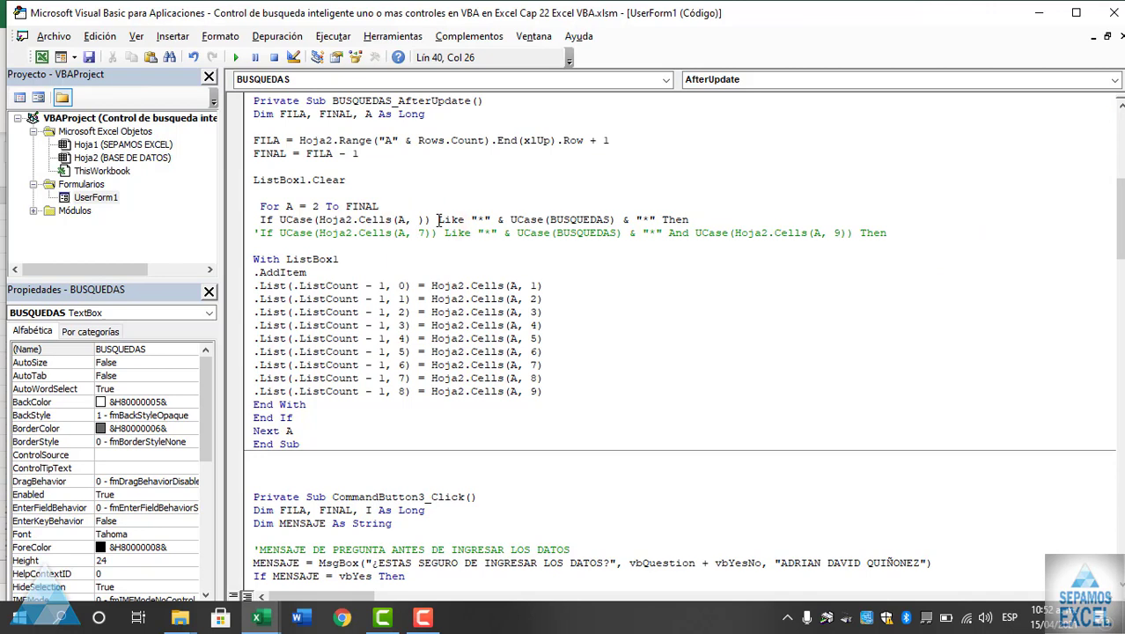
{"action": "type", "text": "7"}
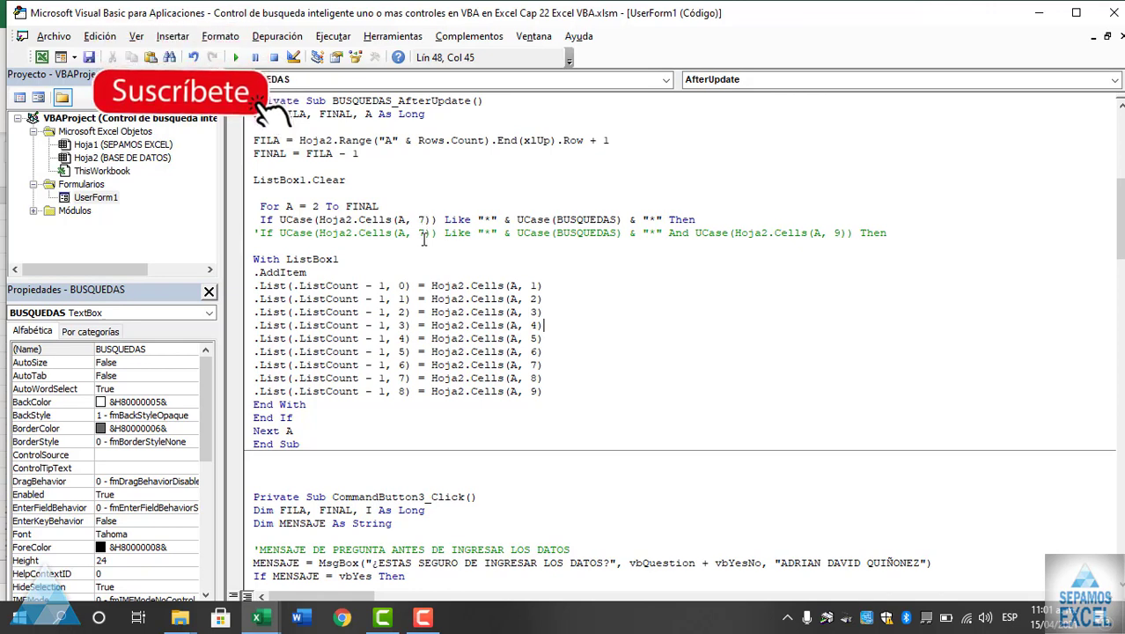
Run the form and search ad in BUSQUEDAS, which lists only Ecuador rows
{"action": "key", "text": "F5"}
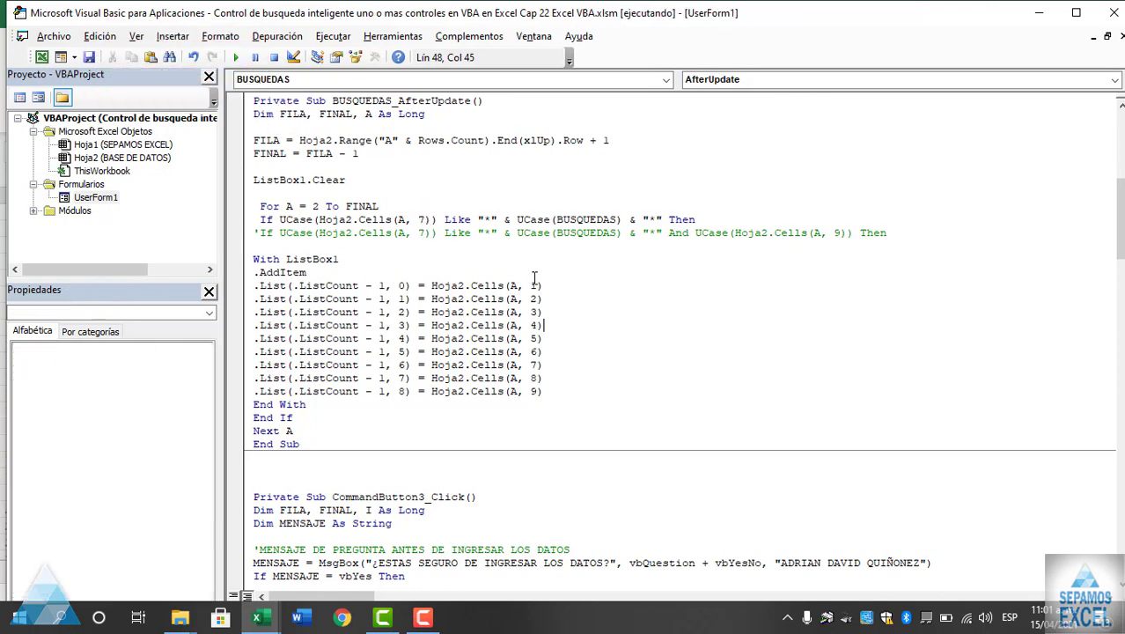
{"action": "left_click", "coordinate": [850, 197]}
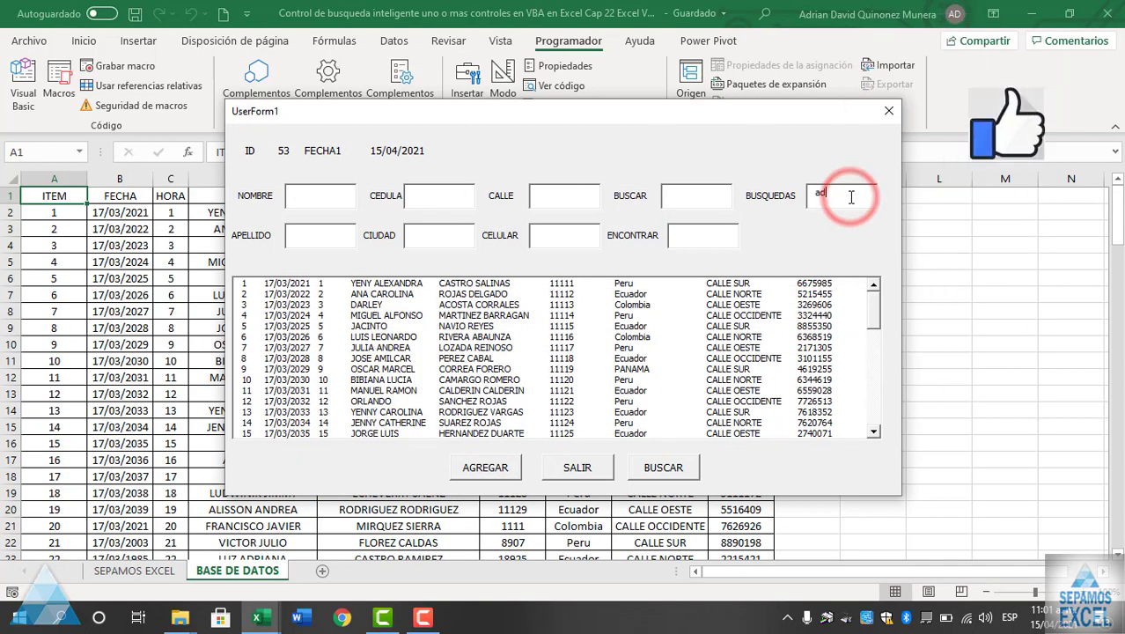
{"action": "type", "text": "ad"}
{"action": "key", "text": "Return"}
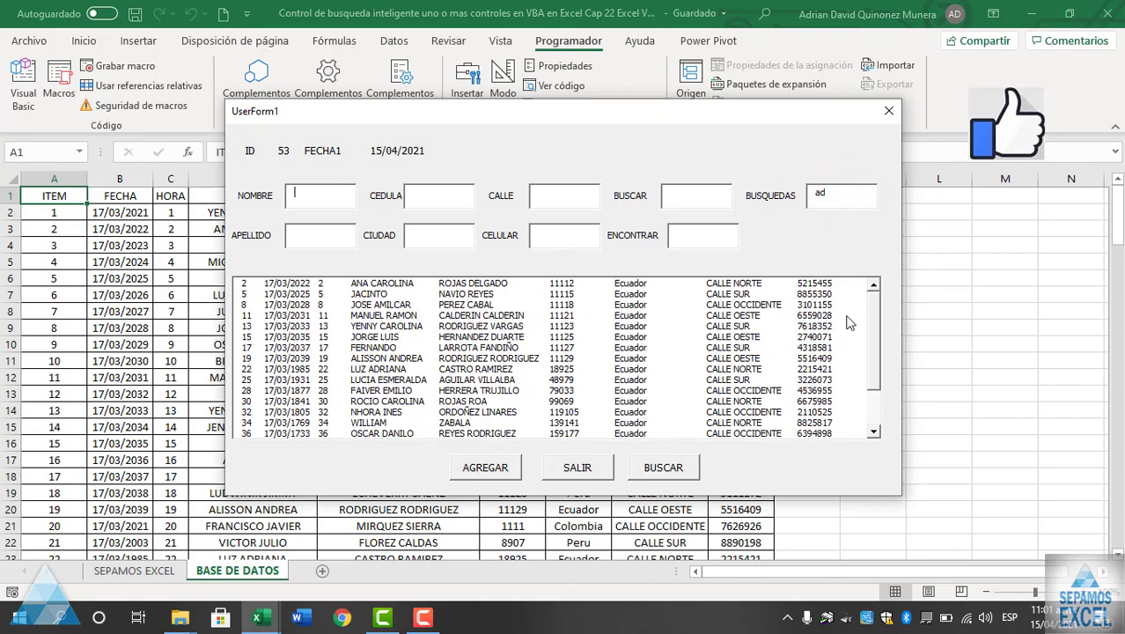
{"action": "left_click_drag", "start_coordinate": [872, 318], "coordinate": [877, 249]}
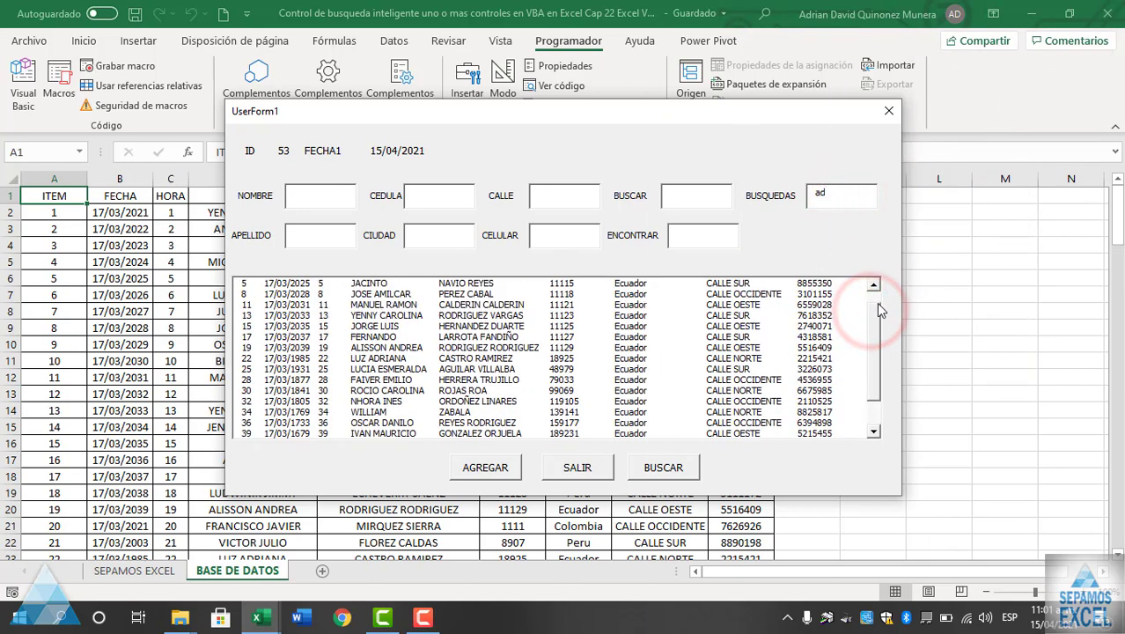
Clear the BUSQUEDAS text, close the form, and reopen the BUSQUEDAS AfterUpdate code
{"action": "left_click", "coordinate": [850, 193]}
{"action": "key", "text": "BackSpace"}
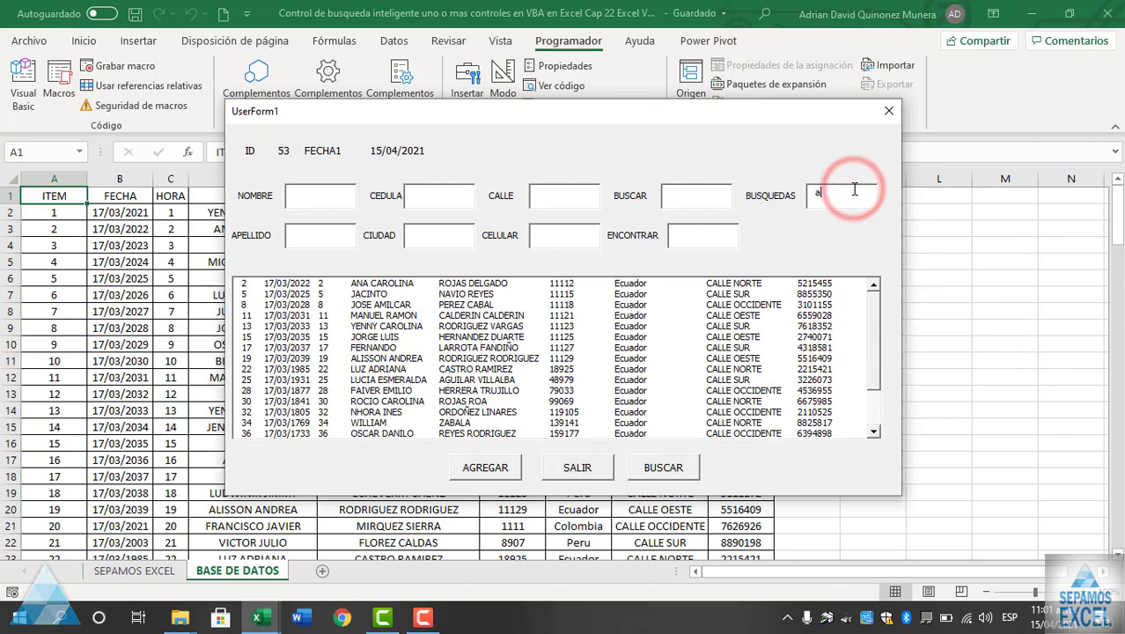
{"action": "key", "text": "BackSpace"}
{"action": "left_click", "coordinate": [887, 114]}
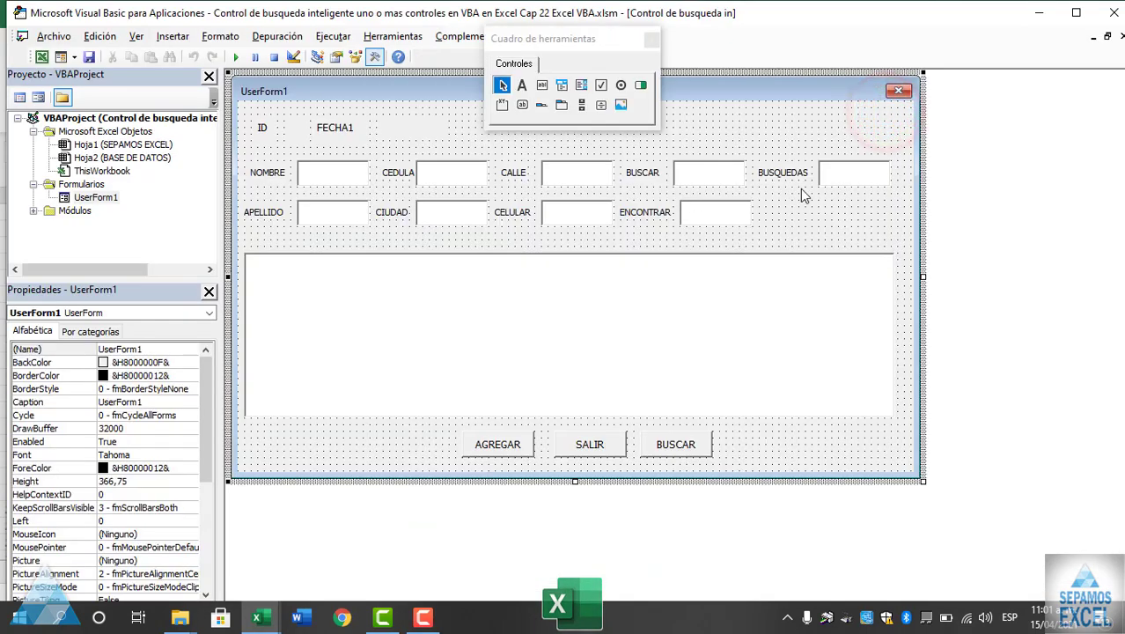
{"action": "double_click", "coordinate": [835, 171]}
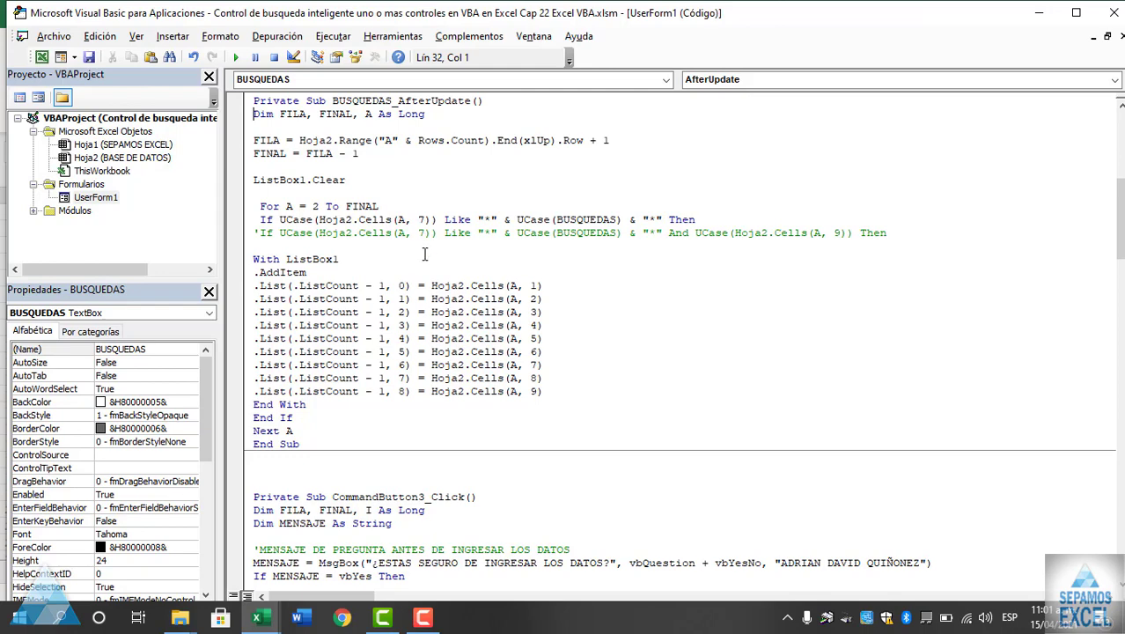
Run the form, search adrian in BUSQUEDAS, then clear it to bring all rows back
{"action": "key", "text": "F5"}
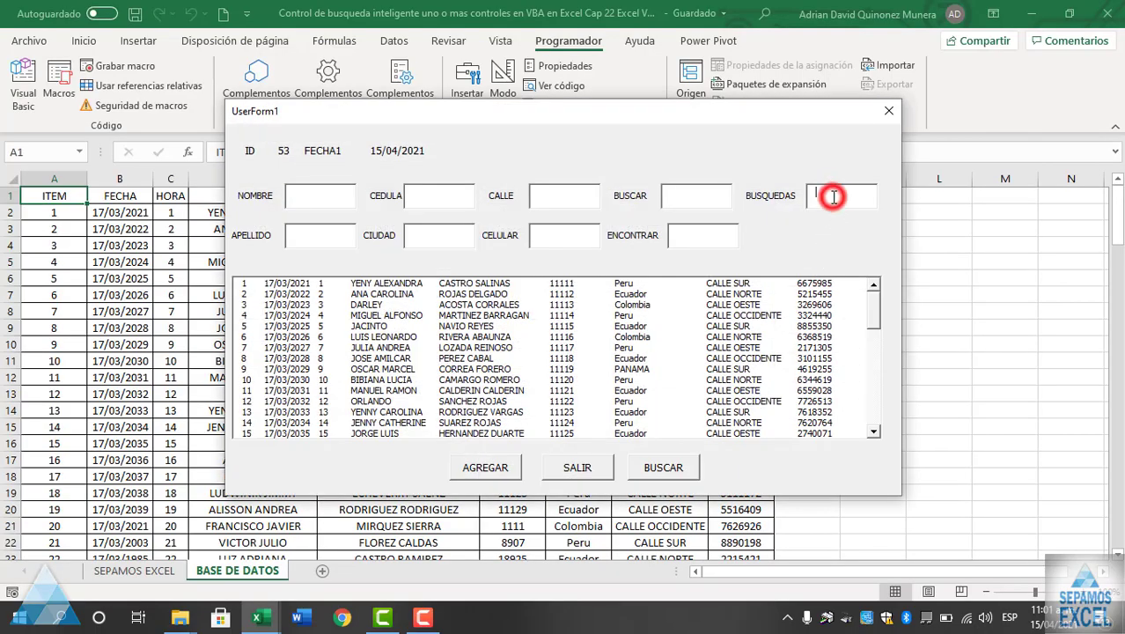
{"action": "type", "text": "adrian"}
{"action": "key", "text": "Return"}
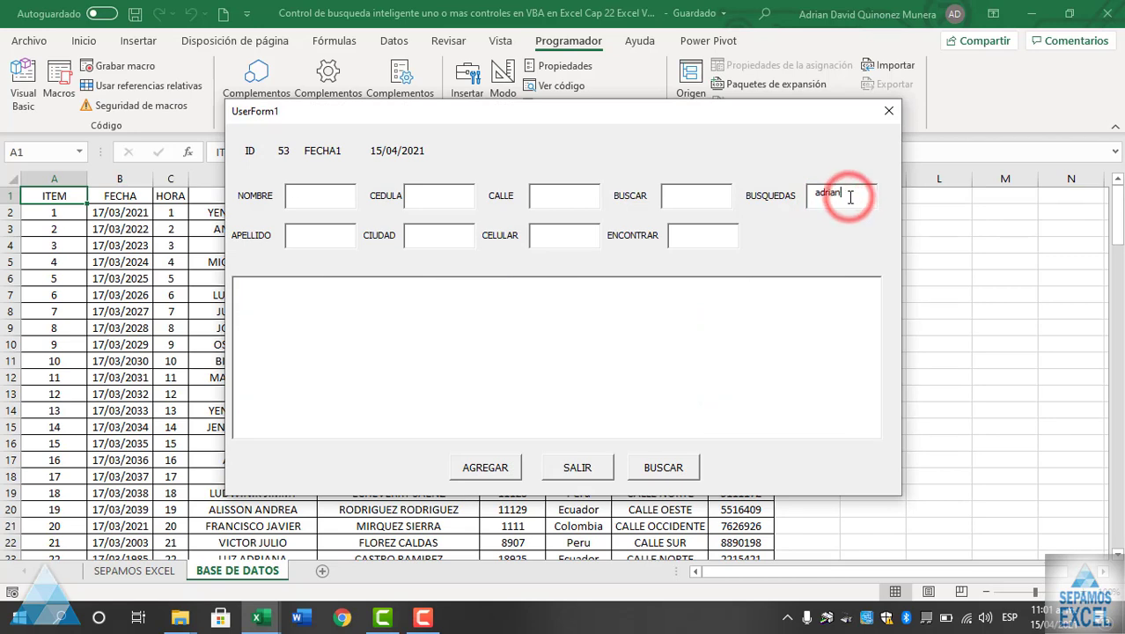
{"action": "key", "text": "BackSpace"}
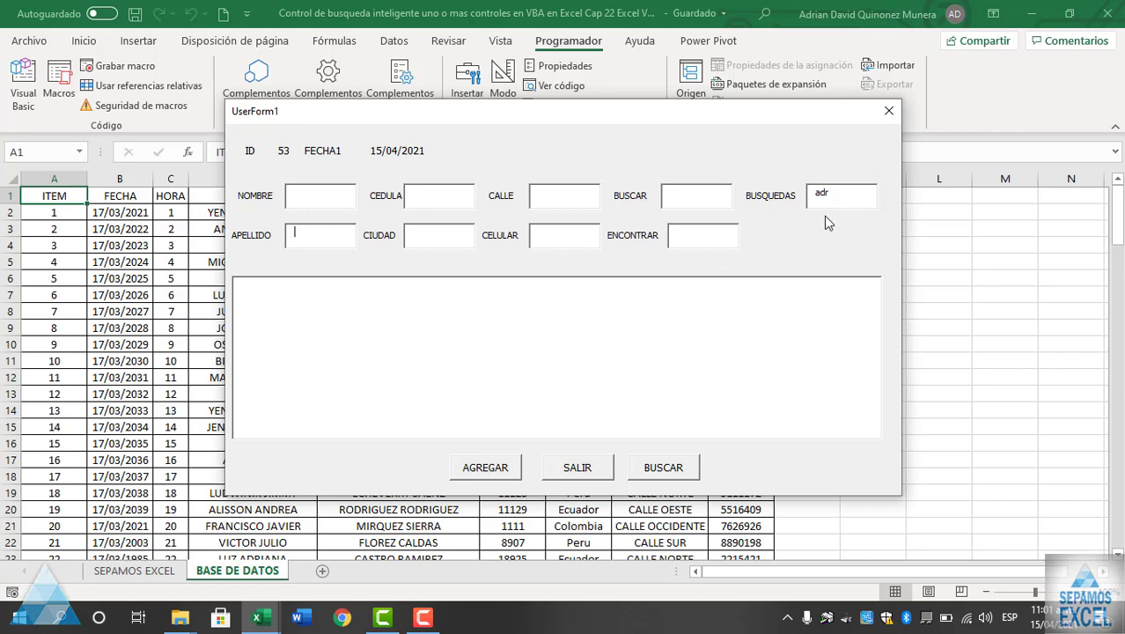
{"action": "left_click", "coordinate": [711, 237]}
Search ad with the BUSCAR box, then clear it and search again to restore the list
{"action": "left_click", "coordinate": [702, 189]}
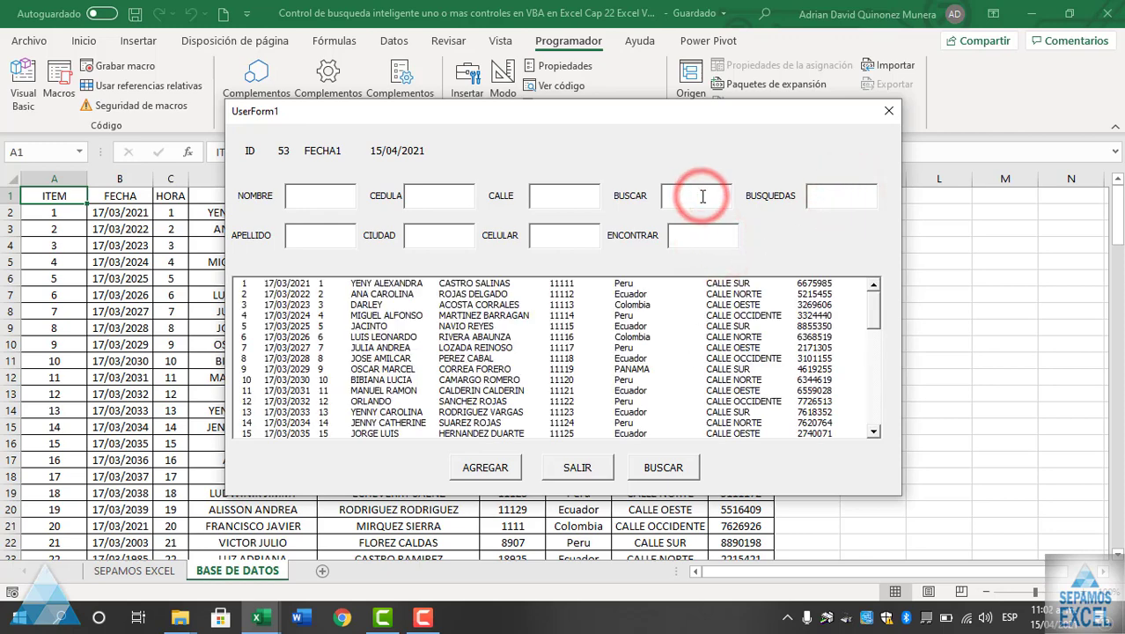
{"action": "type", "text": "ad"}
{"action": "left_click", "coordinate": [666, 473]}
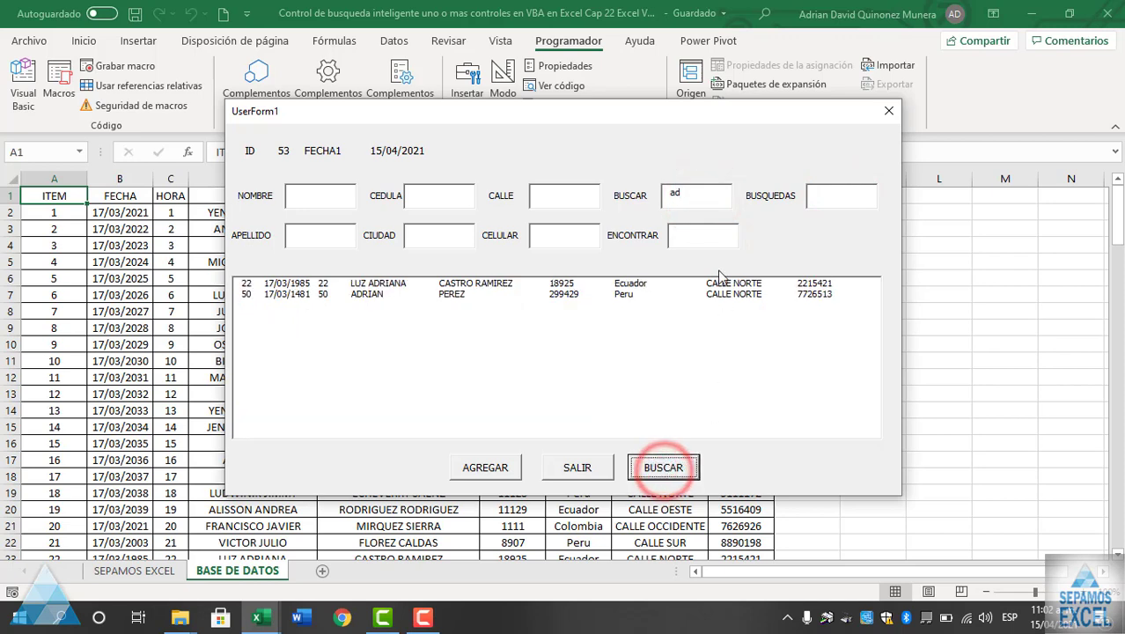
{"action": "double_click", "coordinate": [706, 192]}
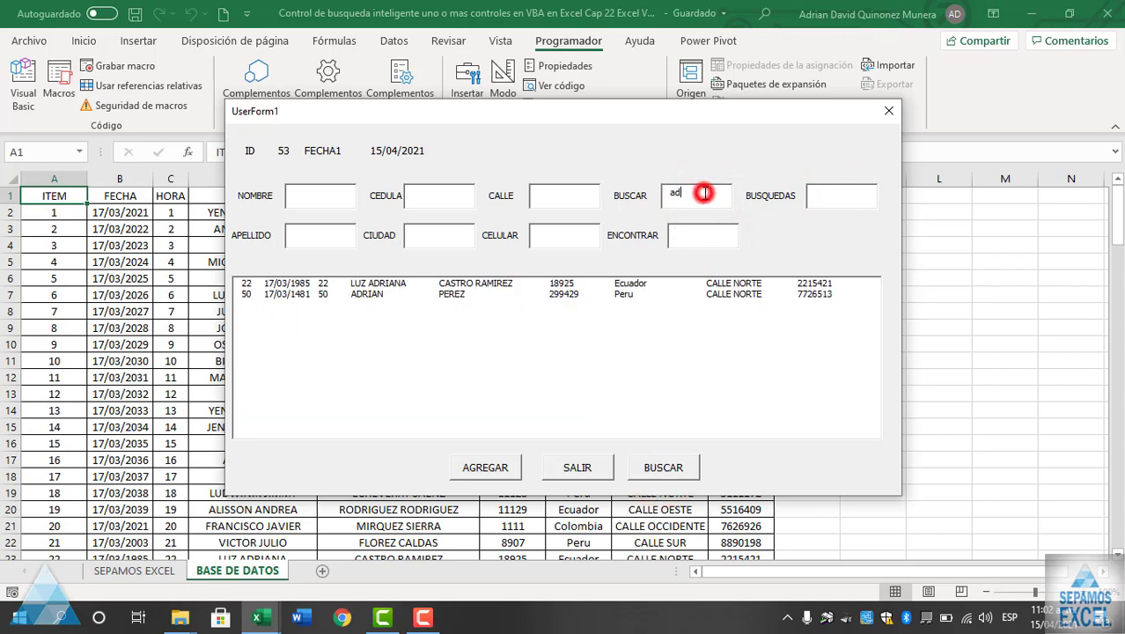
{"action": "key", "text": "BackSpace"}
{"action": "left_click", "coordinate": [667, 469]}
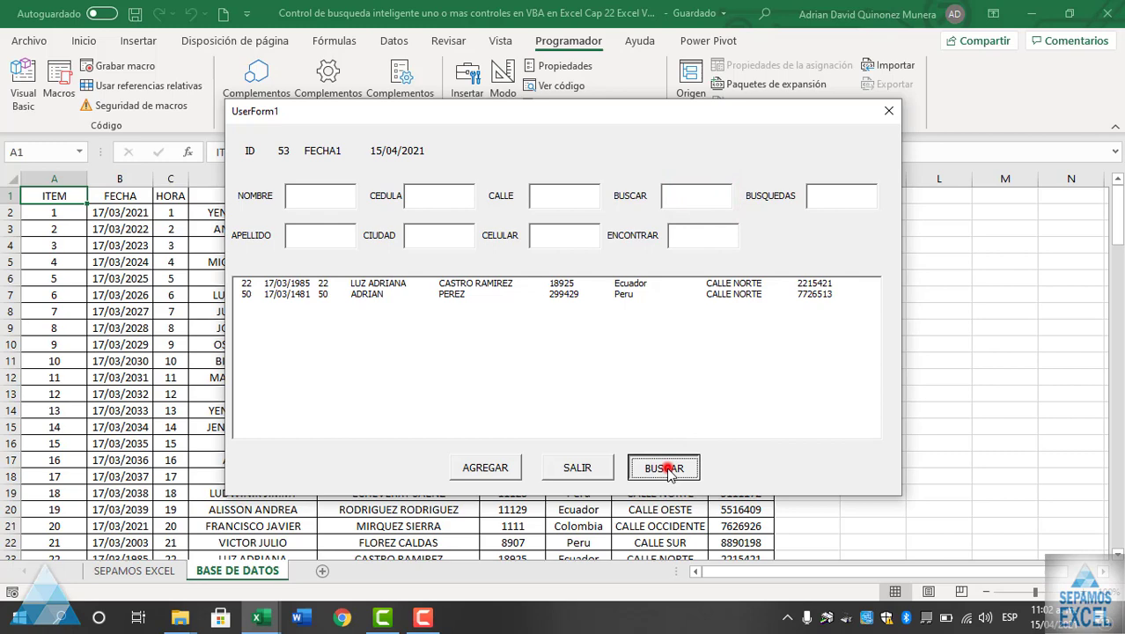
Filter with ad then adr in ENCONTRAR, giving two ADRIAN rows, then clear the search
{"action": "left_click", "coordinate": [694, 234]}
{"action": "type", "text": "ad"}
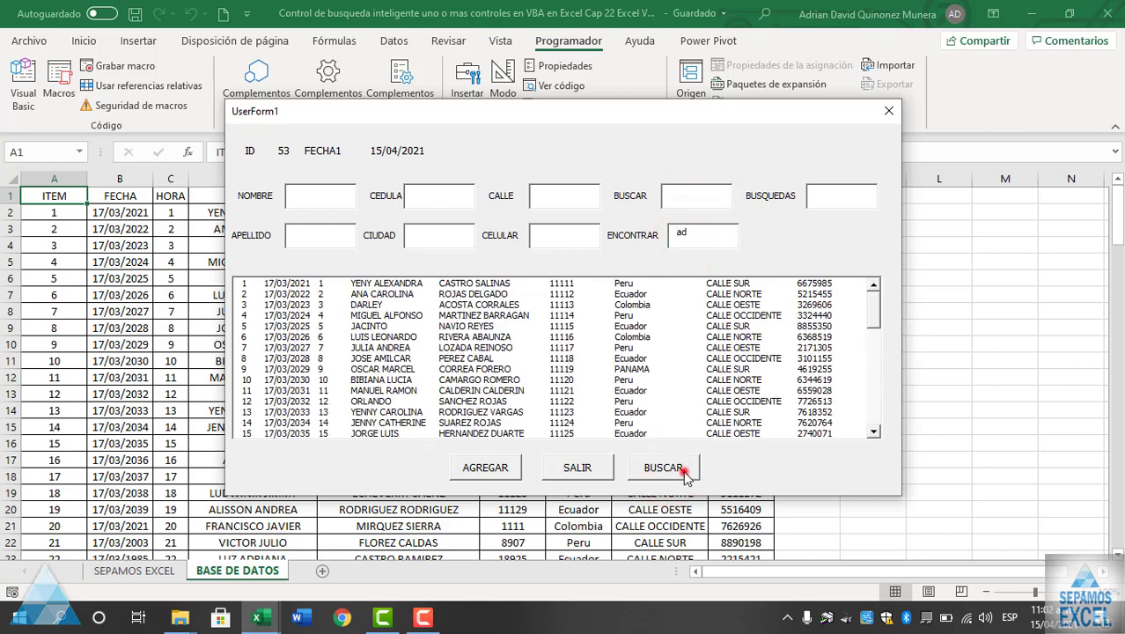
{"action": "left_click", "coordinate": [680, 466]}
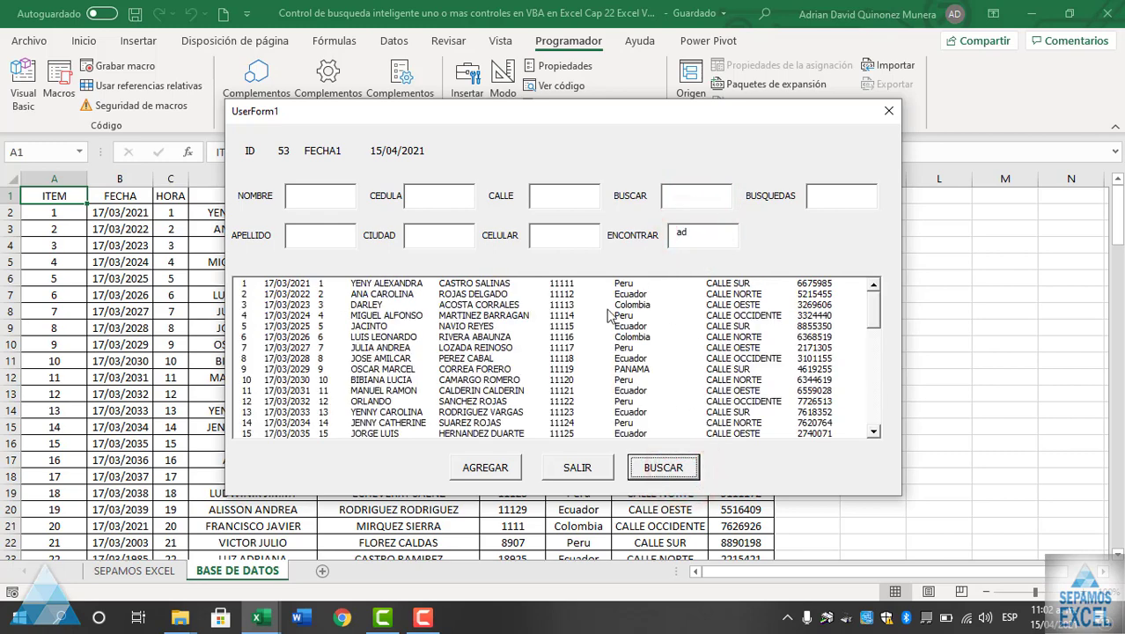
{"action": "left_click", "coordinate": [709, 234]}
{"action": "type", "text": "r"}
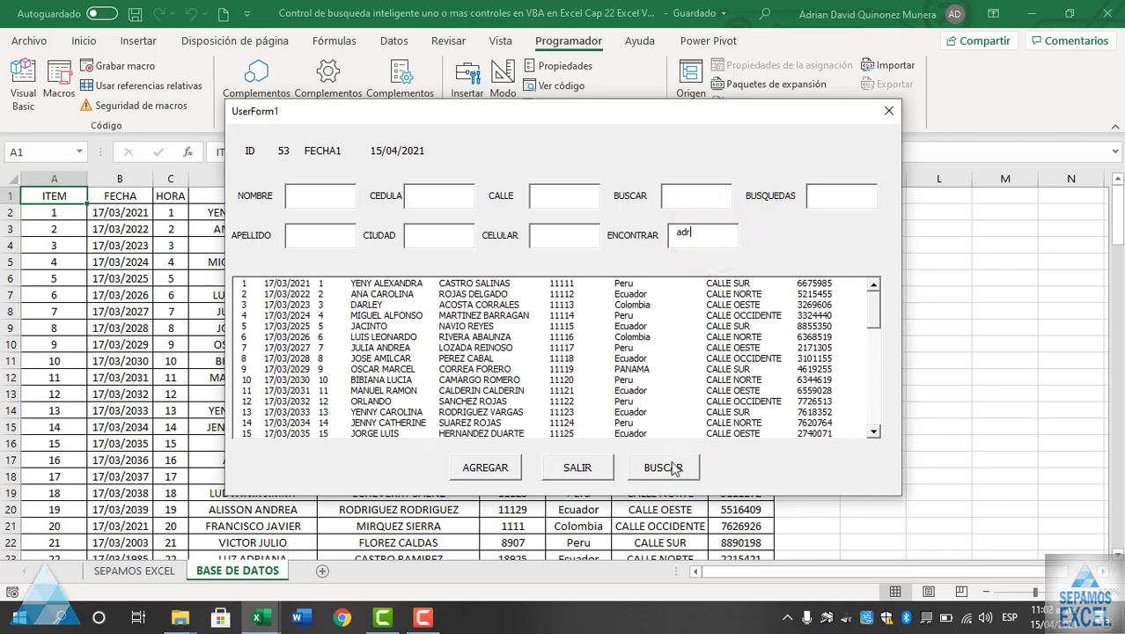
{"action": "key", "text": "Return"}
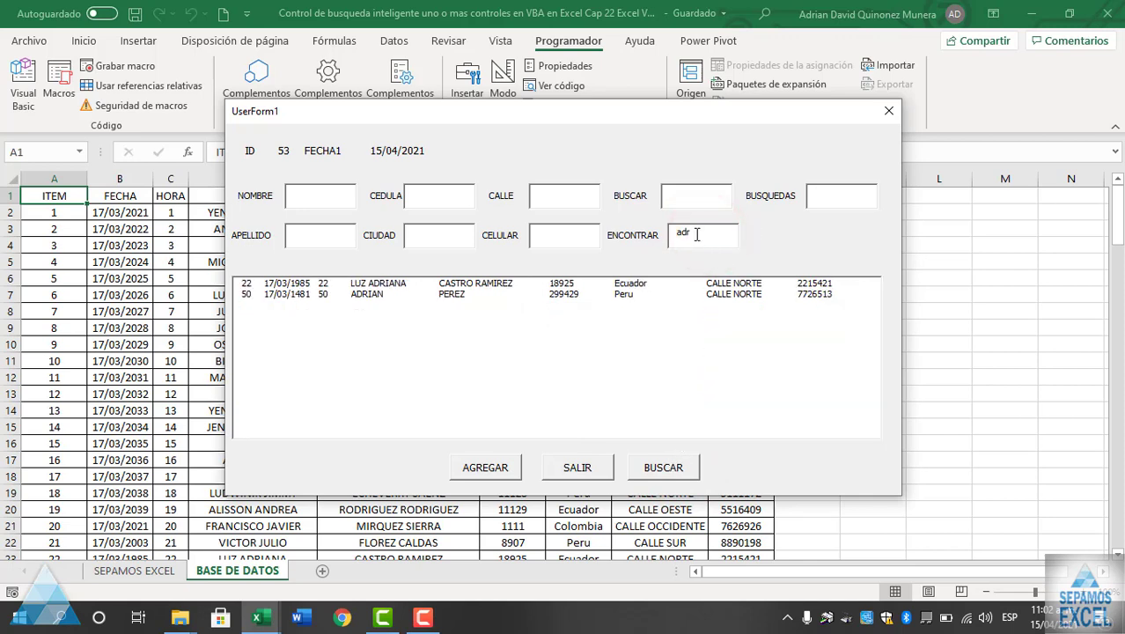
{"action": "left_click", "coordinate": [713, 234]}
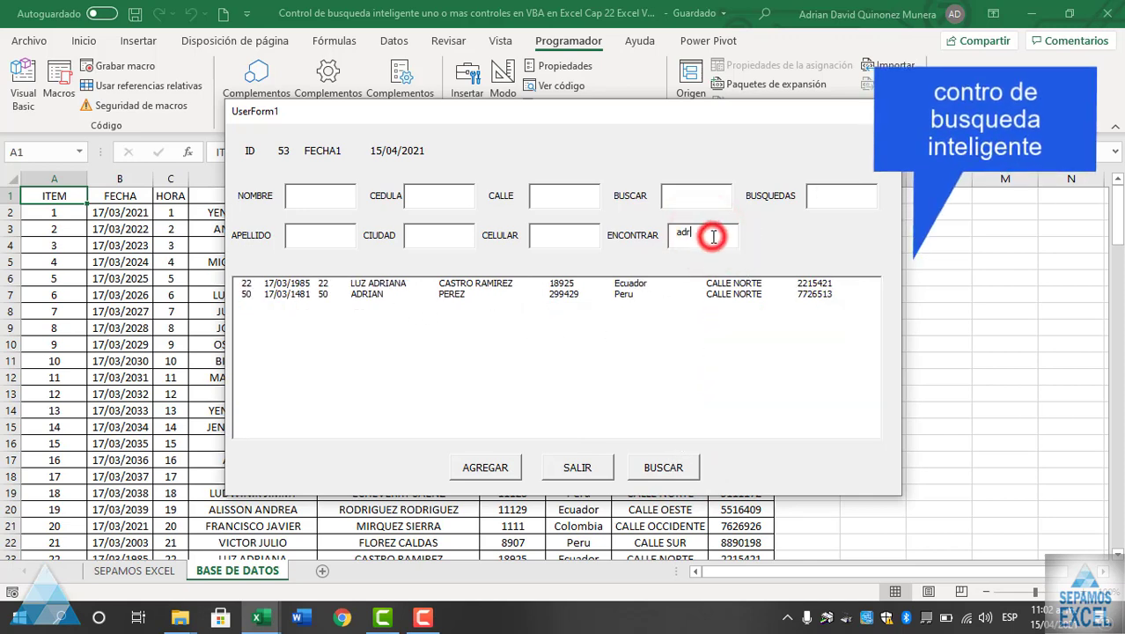
{"action": "key", "text": "BackSpace"}
{"action": "key", "text": "BackSpace"}
{"action": "key", "text": "BackSpace"}
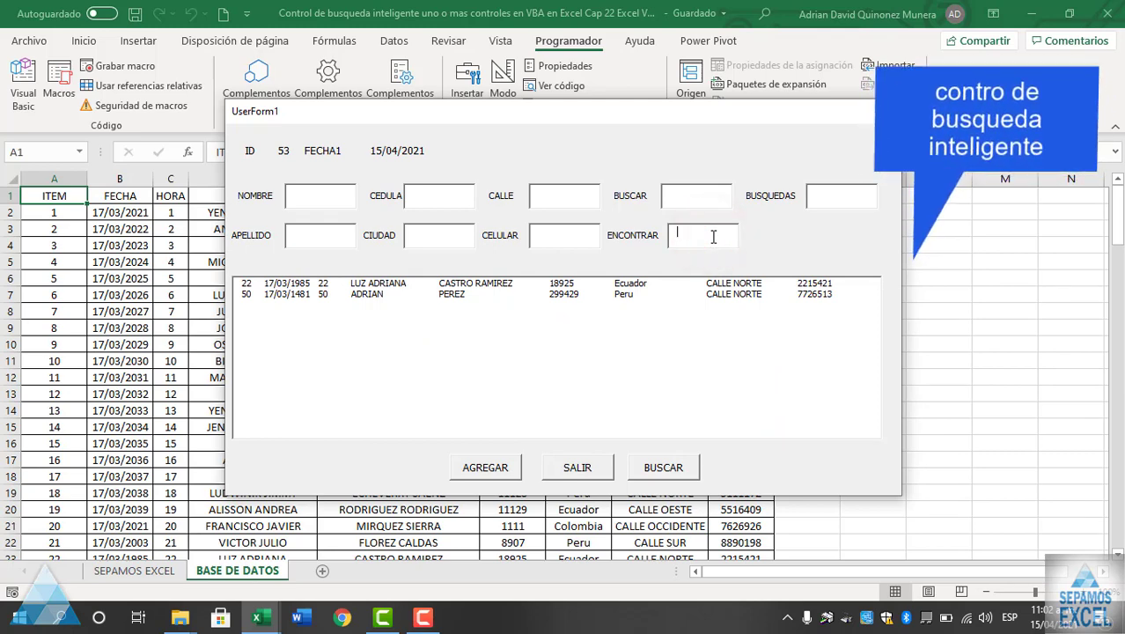
{"action": "key", "text": "Return"}
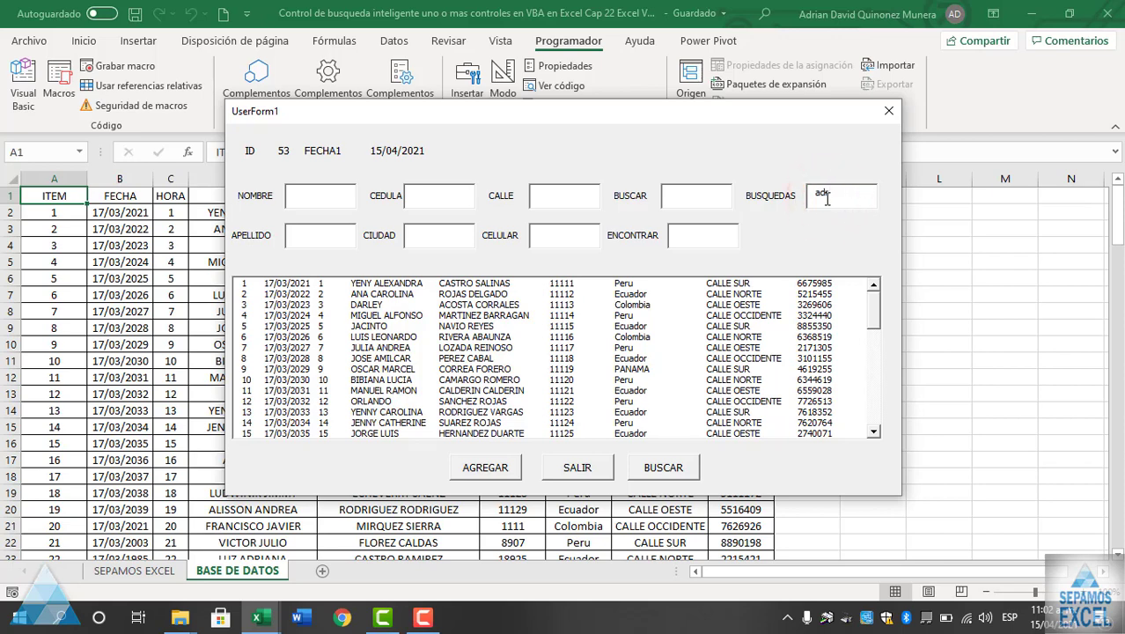
In BUSQUEDAS_AfterUpdate, remove the apostrophe from the second If UCase line that checks column 9
{"action": "type", "text": "adr"}
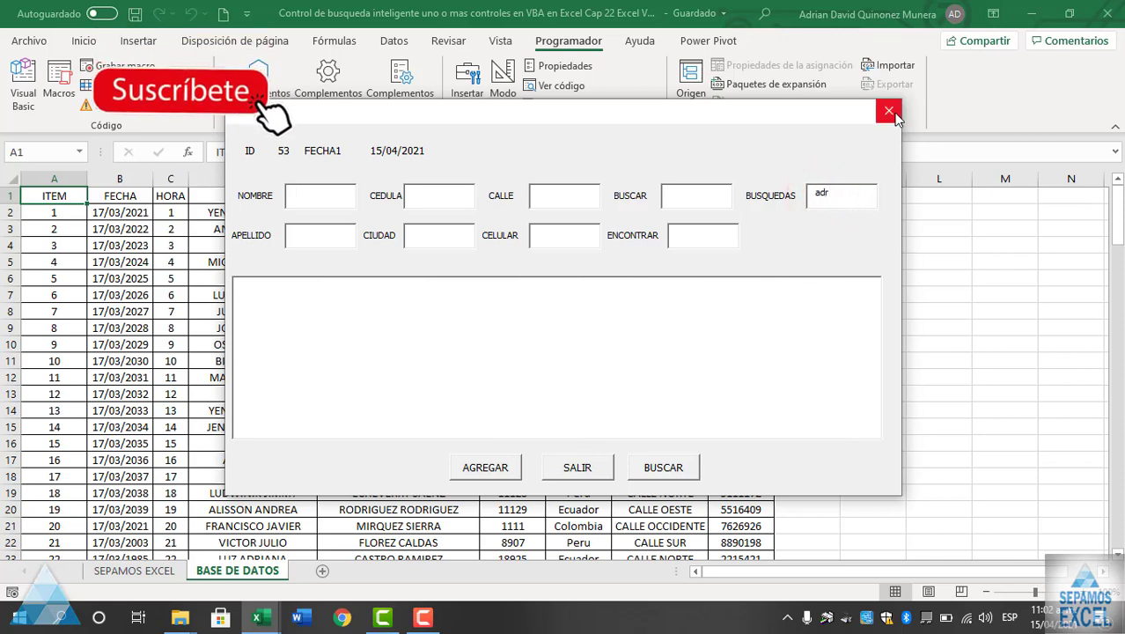
{"action": "left_click", "coordinate": [889, 110]}
{"action": "double_click", "coordinate": [852, 174]}
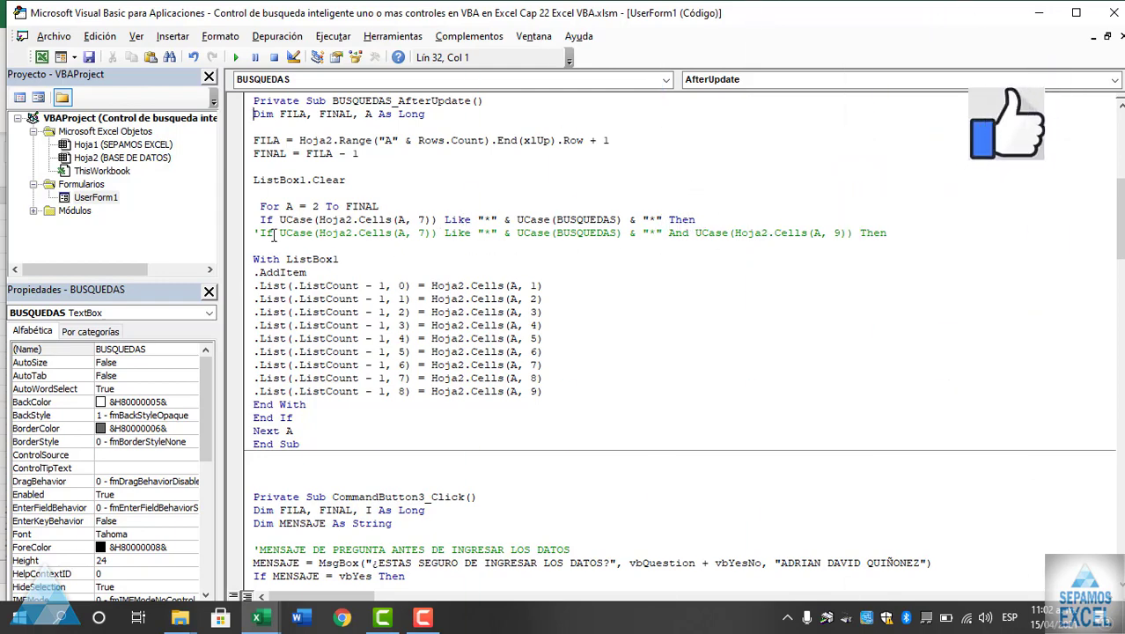
{"action": "left_click", "coordinate": [257, 231]}
{"action": "key", "text": "Delete"}
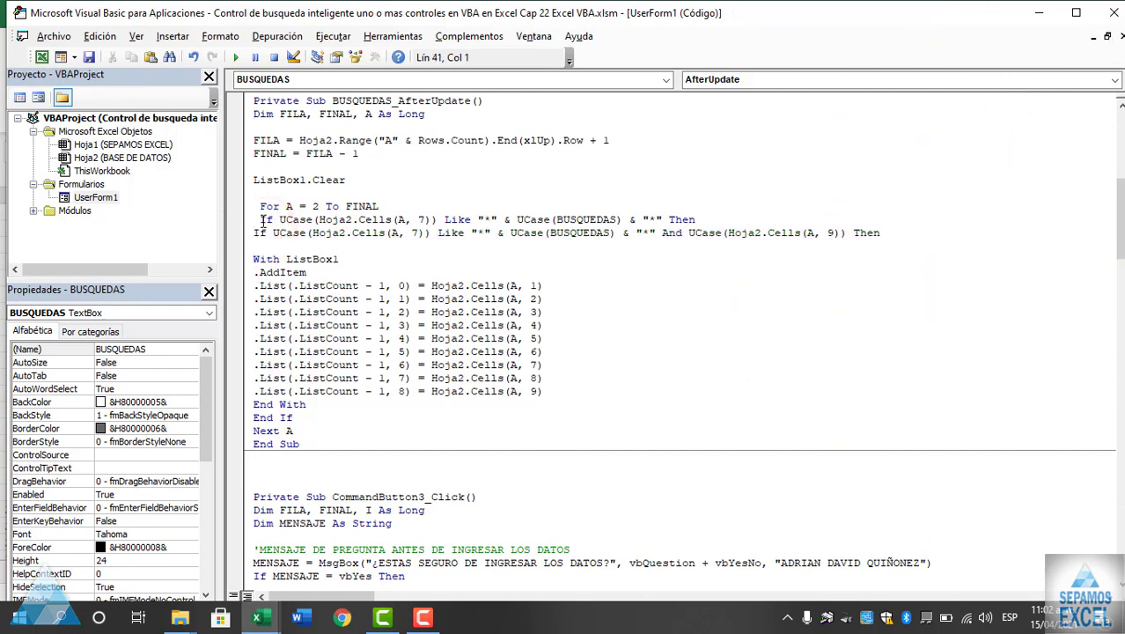
Comment out the first If line with an apostrophe
{"action": "left_click", "coordinate": [261, 220]}
{"action": "type", "text": "'"}
{"action": "left_click", "coordinate": [444, 258]}
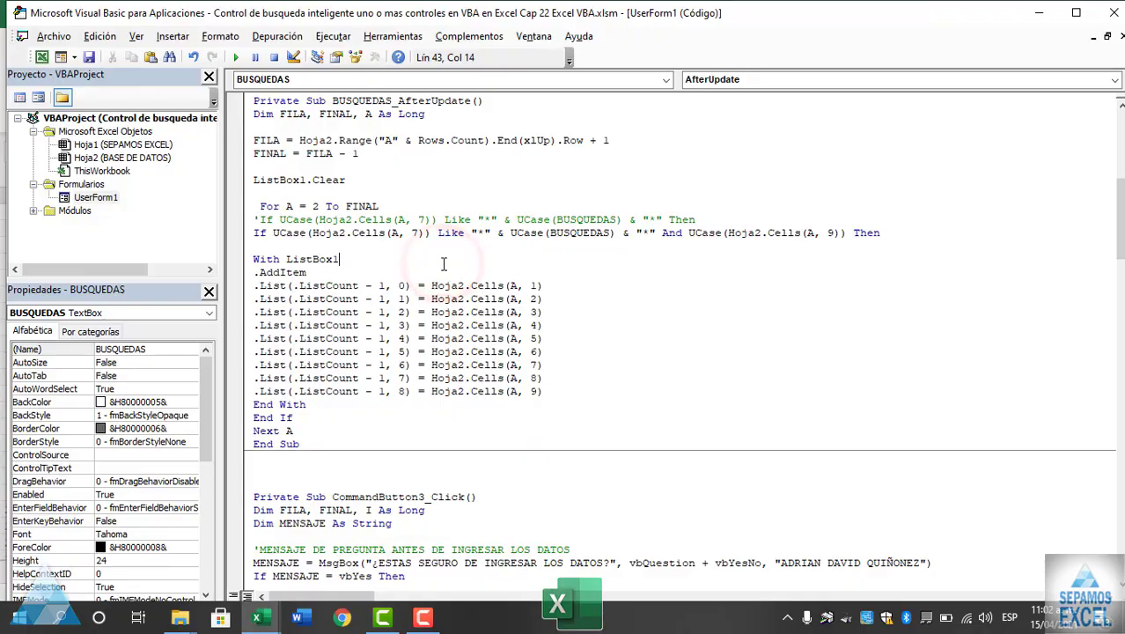
Run the form and filter the list by typing 'per' in BUSQUEDAS
{"action": "key", "text": "alt+F11"}
{"action": "left_click", "coordinate": [852, 197]}
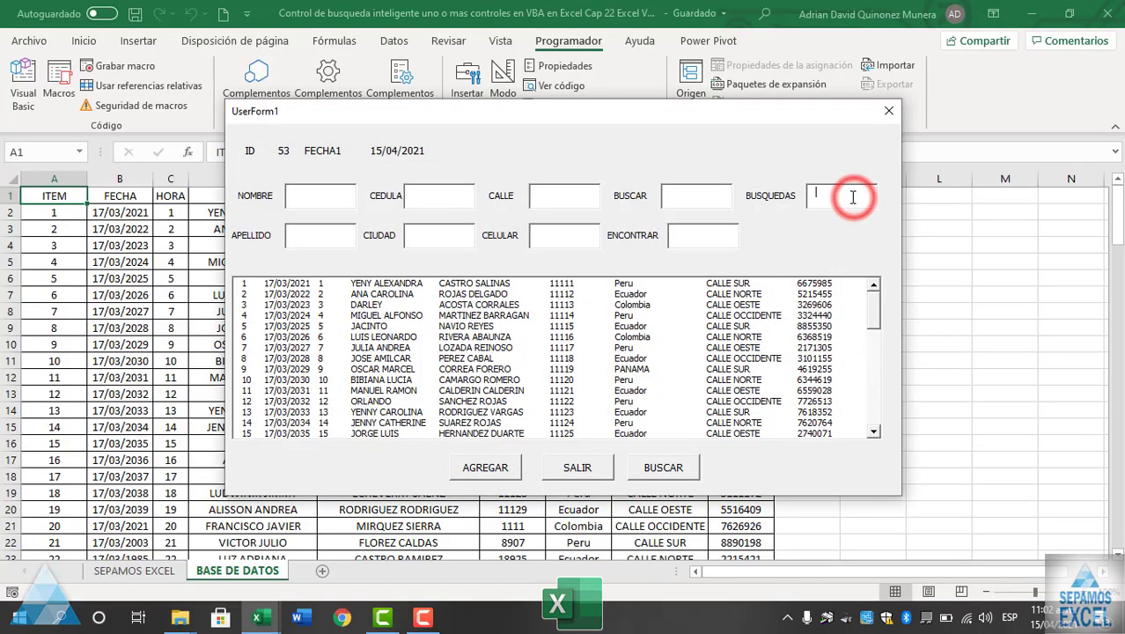
{"action": "type", "text": "per"}
{"action": "key", "text": "Return"}
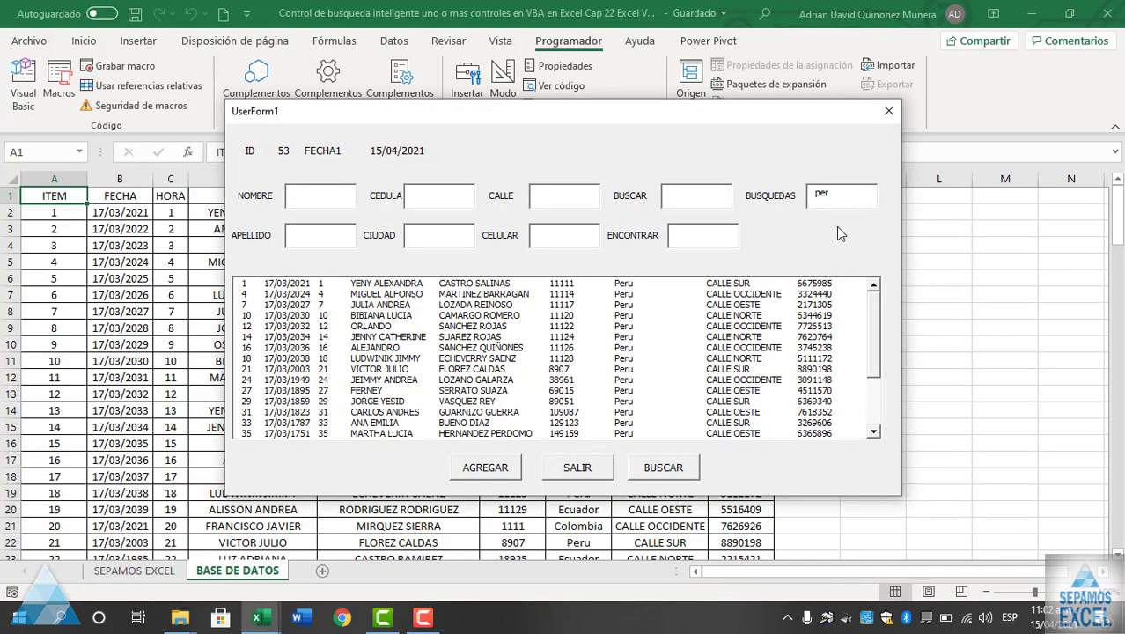
{"action": "left_click", "coordinate": [874, 319]}
{"action": "left_click", "coordinate": [876, 318]}
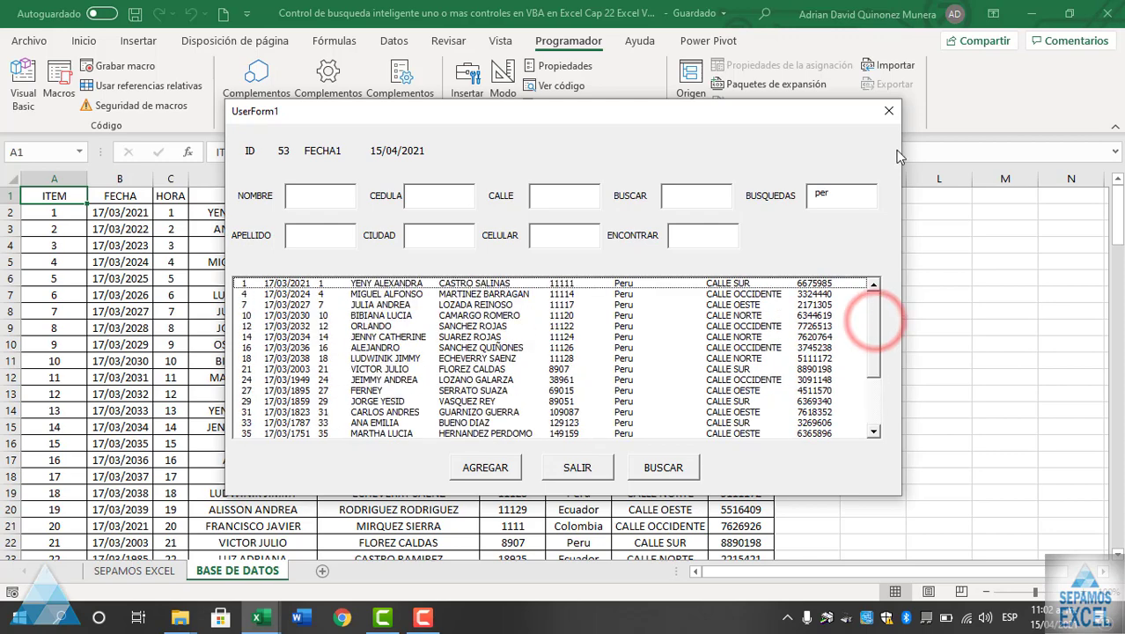
Comment out the second If line and reactivate the first, column-7 If line
{"action": "left_click", "coordinate": [888, 111]}
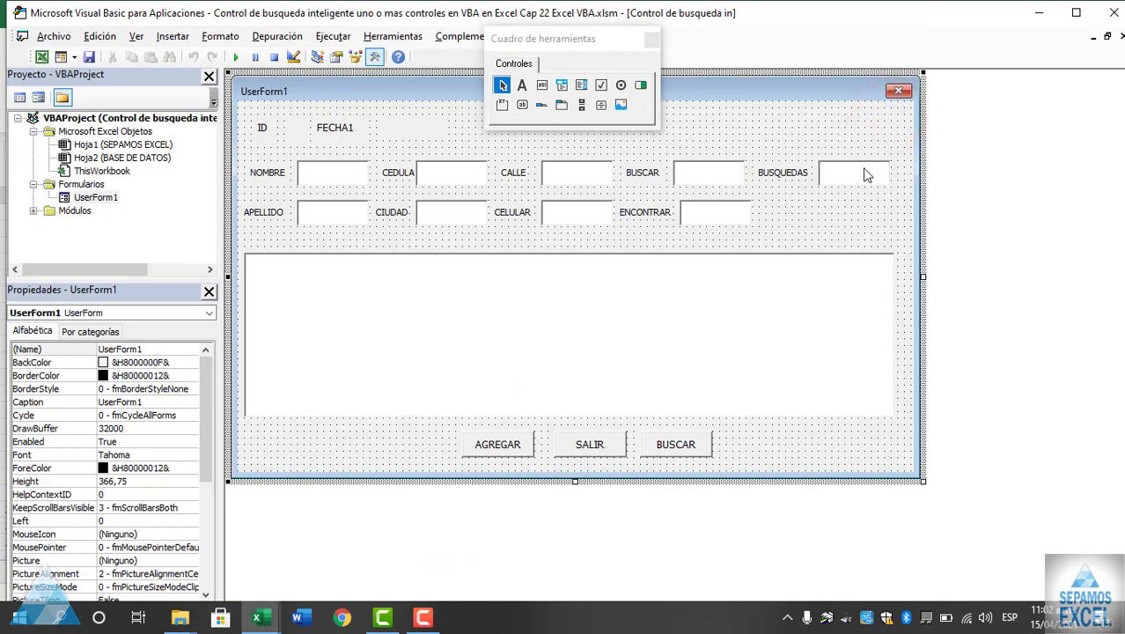
{"action": "double_click", "coordinate": [860, 172]}
{"action": "left_click", "coordinate": [253, 233]}
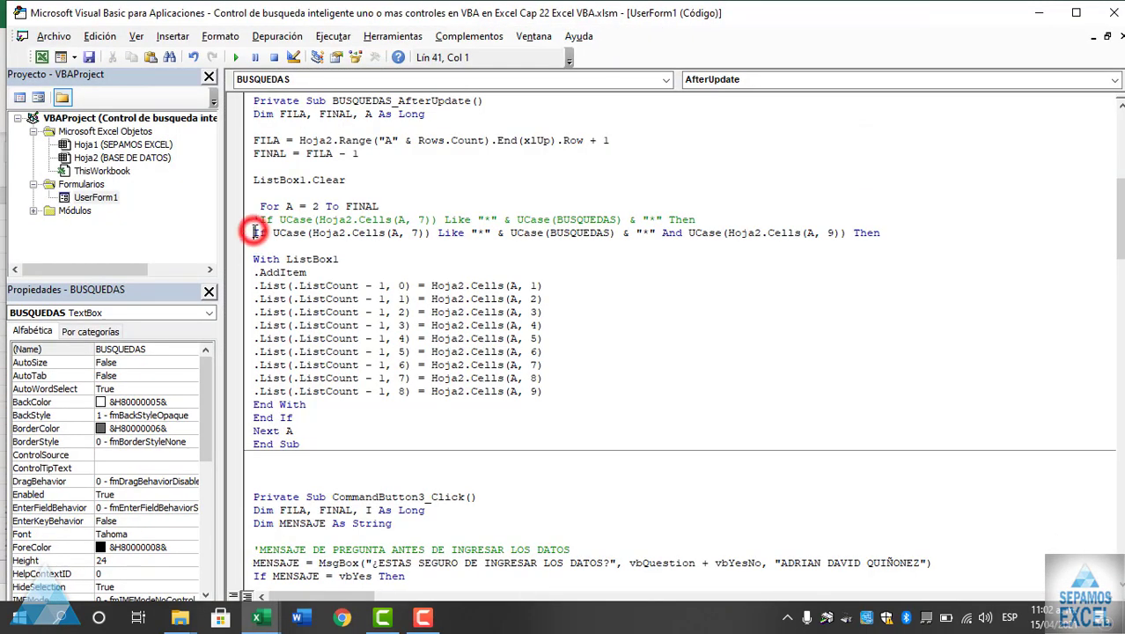
{"action": "type", "text": "'"}
{"action": "left_click", "coordinate": [254, 220]}
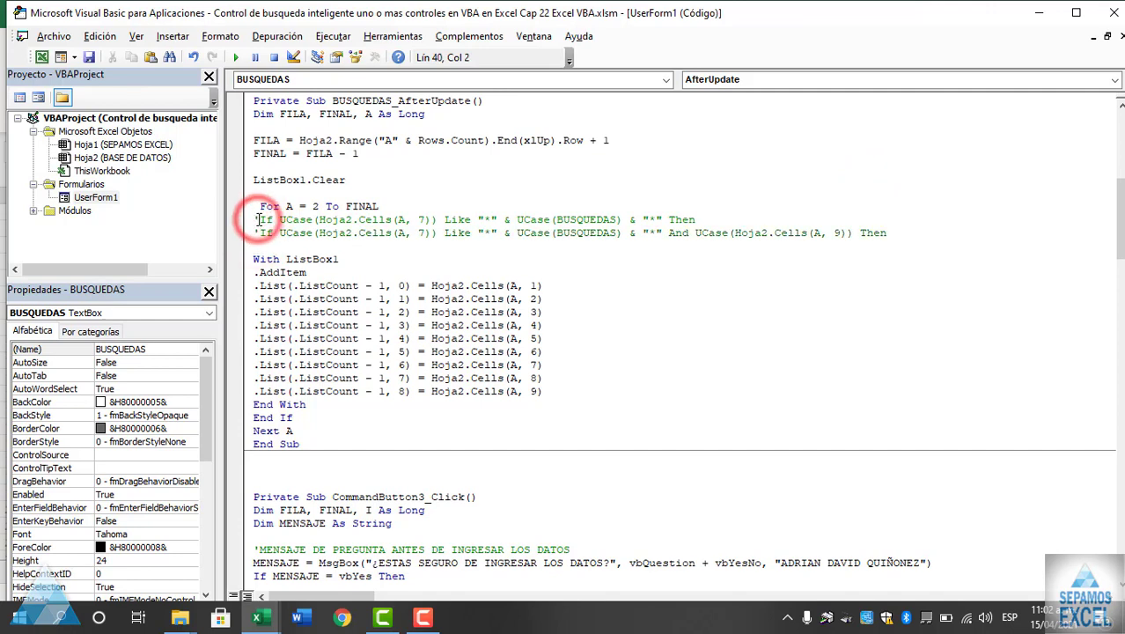
{"action": "key", "text": "BackSpace"}
Run the form, filter BUSQUEDAS to the single PANAMA row, then clear it to show all rows
{"action": "key", "text": "F5"}
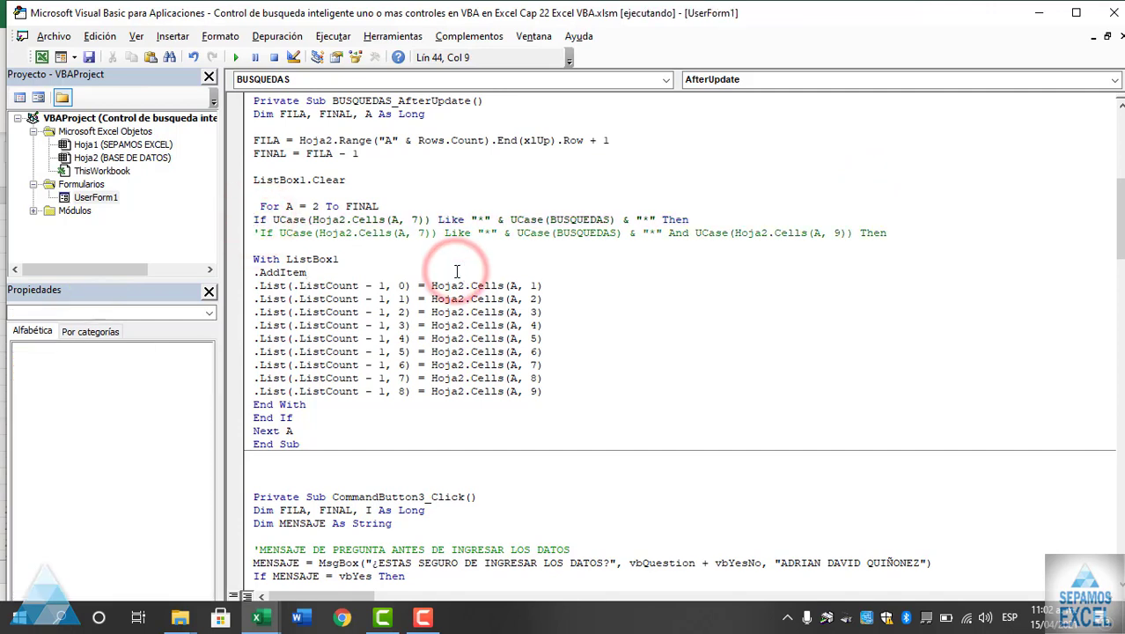
{"action": "type", "text": "pe"}
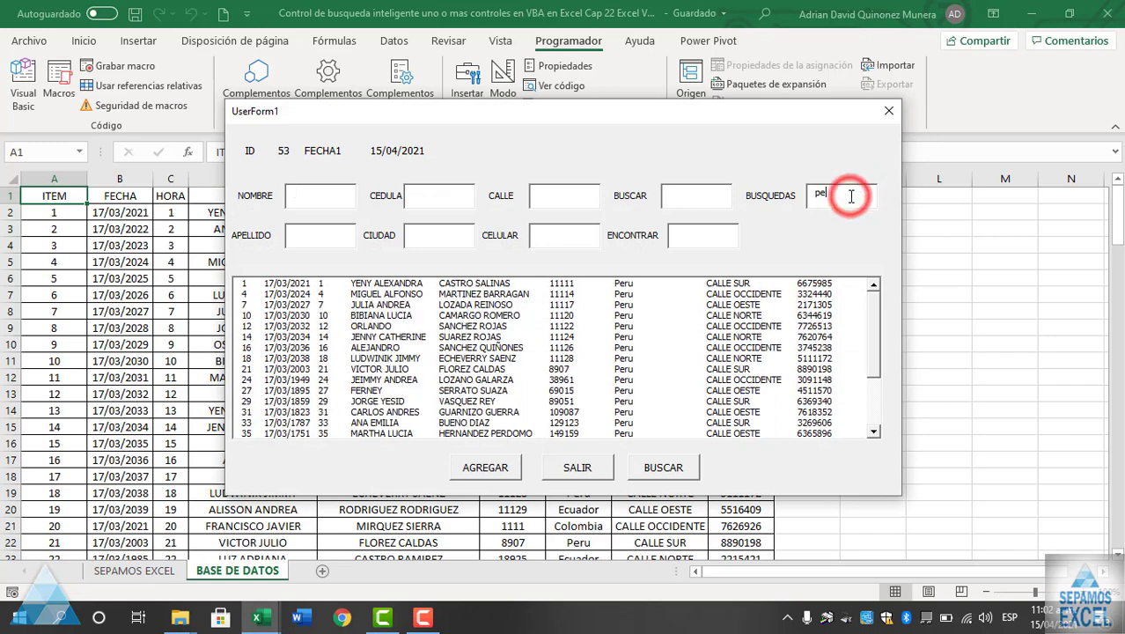
{"action": "key", "text": "BackSpace"}
{"action": "key", "text": "BackSpace"}
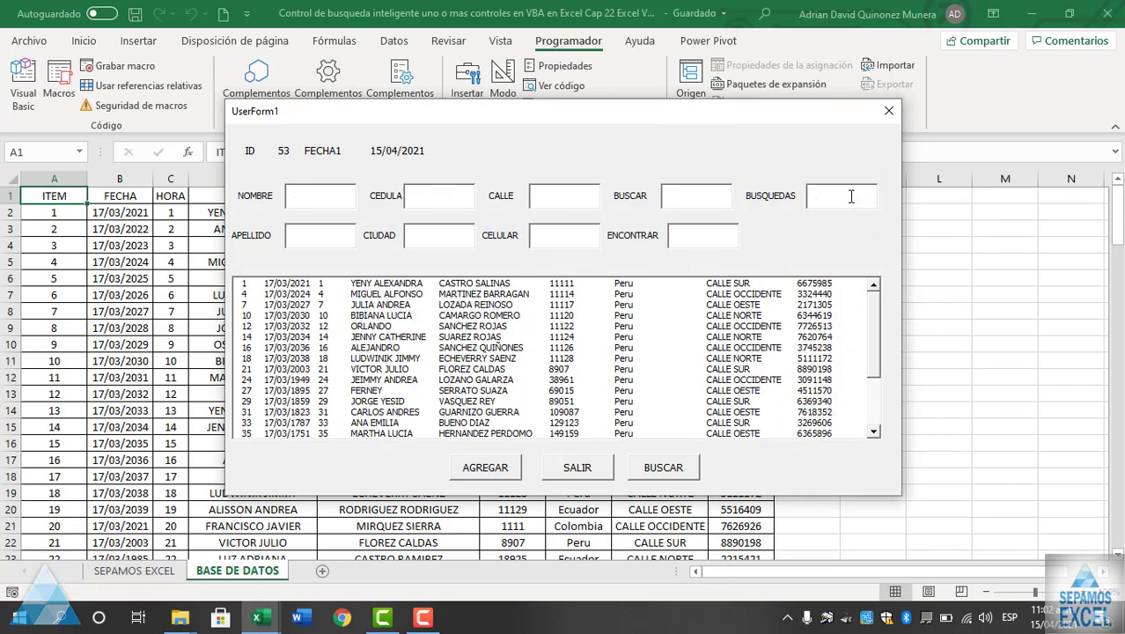
{"action": "left_click", "coordinate": [709, 193]}
{"action": "left_click", "coordinate": [670, 468]}
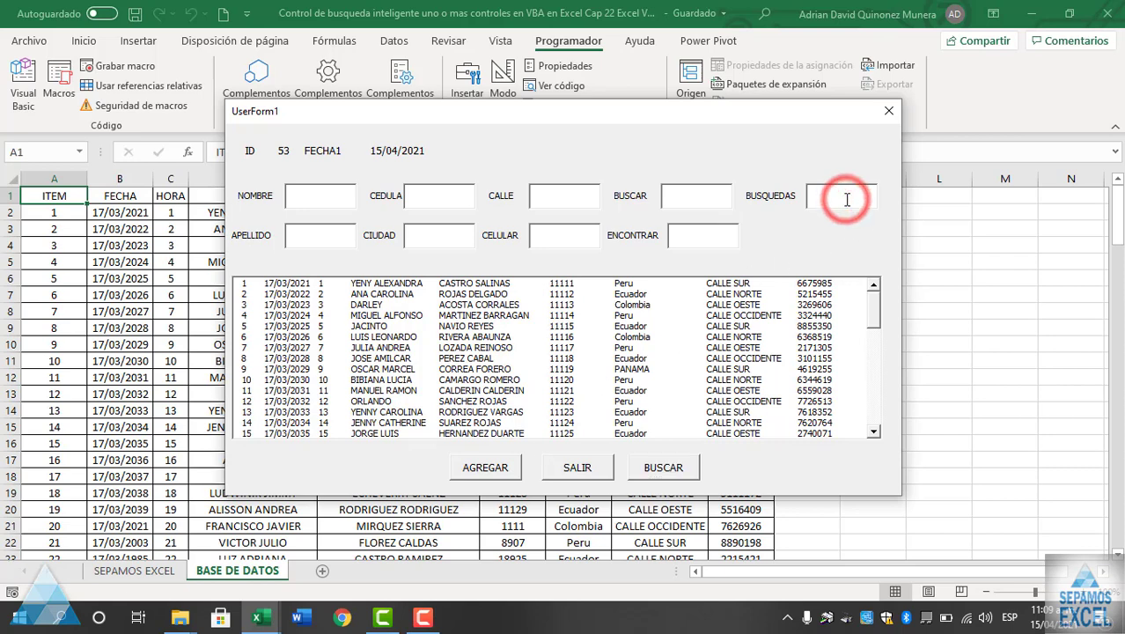
{"action": "type", "text": "pa"}
{"action": "key", "text": "Return"}
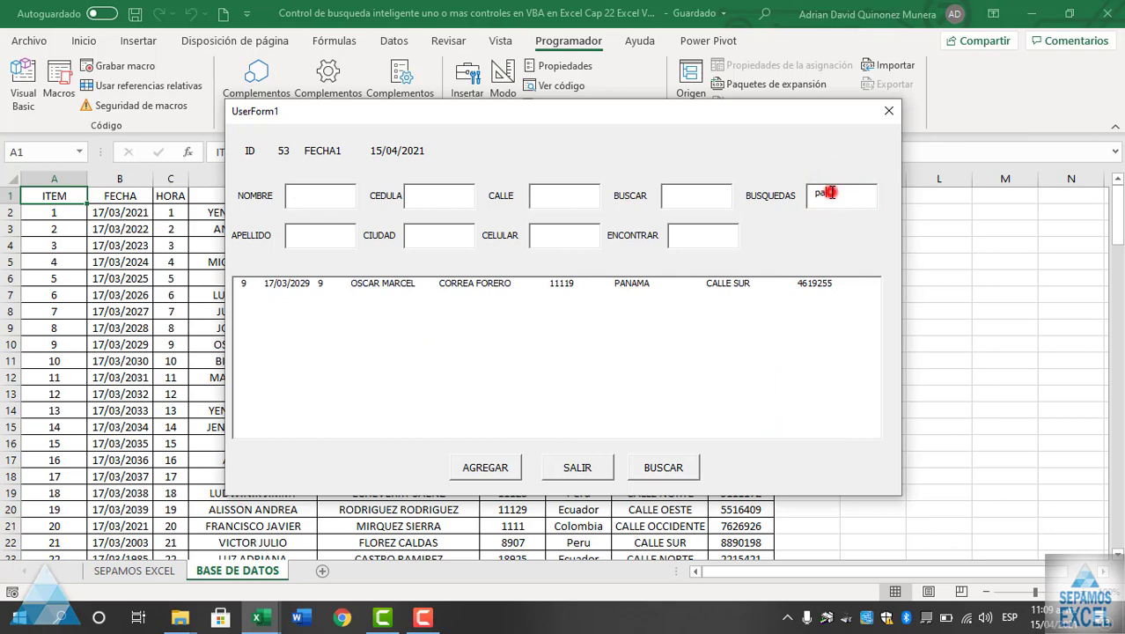
{"action": "key", "text": "BackSpace"}
{"action": "key", "text": "BackSpace"}
{"action": "key", "text": "Return"}
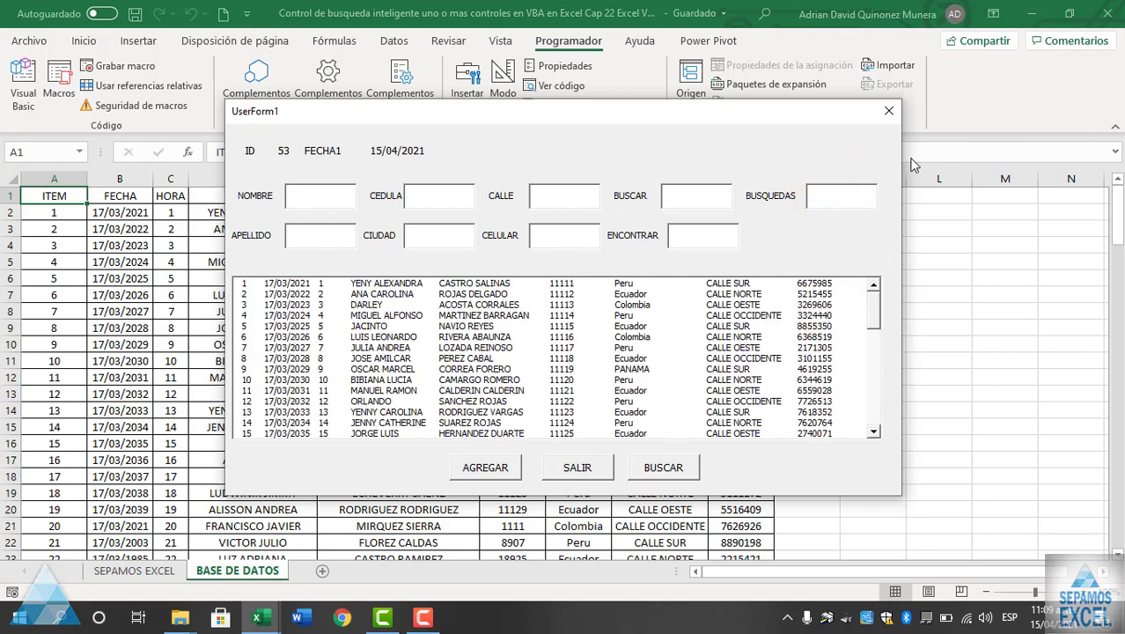
Comment out the single-condition If line and uncomment the two-condition And line
{"action": "left_click", "coordinate": [888, 113]}
{"action": "double_click", "coordinate": [841, 176]}
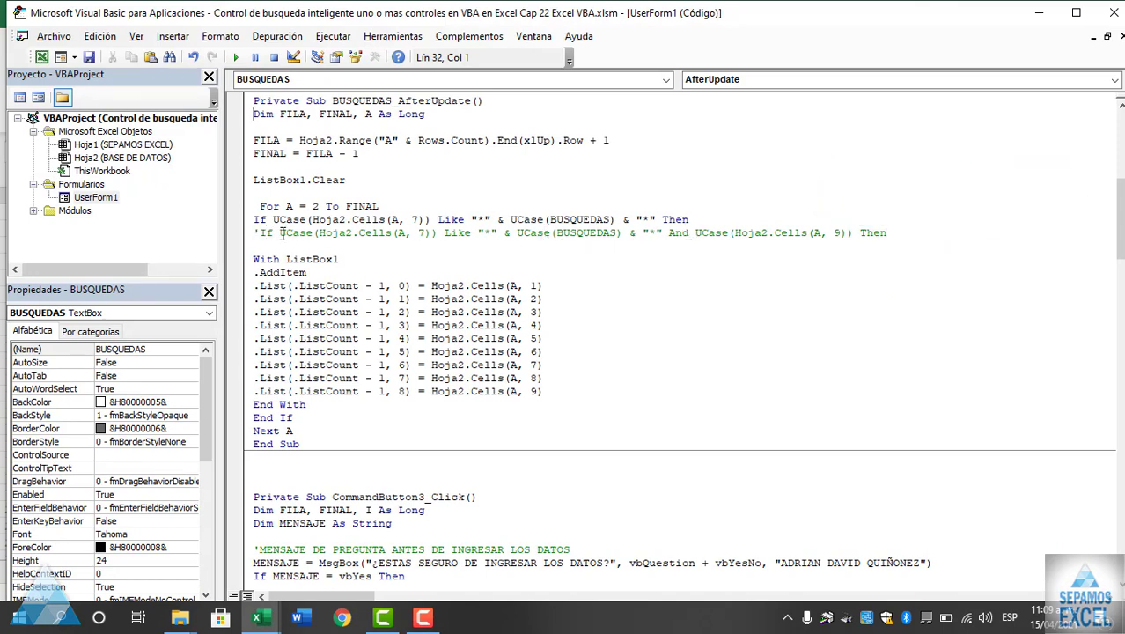
{"action": "left_click_drag", "start_coordinate": [255, 233], "coordinate": [854, 236]}
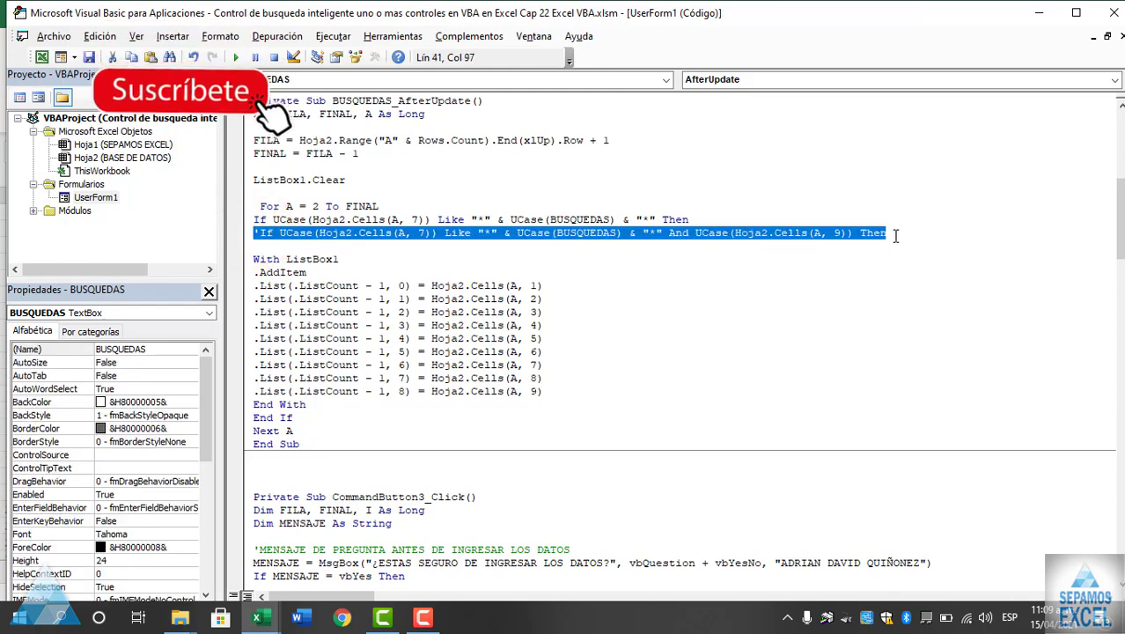
{"action": "left_click_drag", "start_coordinate": [887, 233], "coordinate": [254, 233]}
{"action": "left_click", "coordinate": [672, 328]}
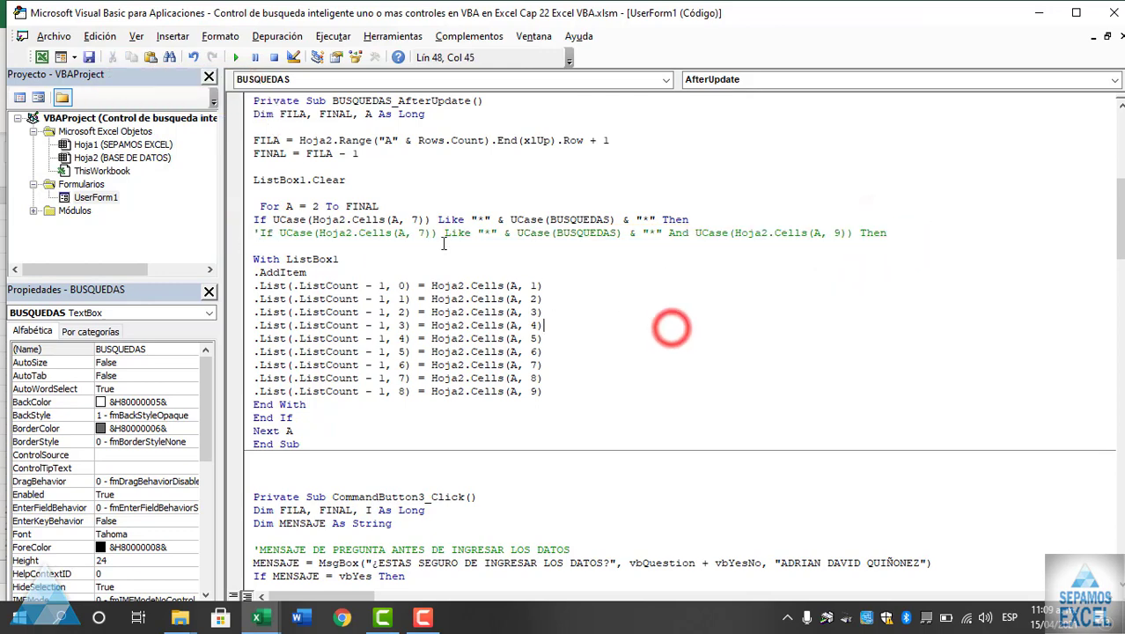
{"action": "left_click", "coordinate": [261, 233]}
{"action": "key", "text": "Up"}
{"action": "key", "text": "Up"}
{"action": "key", "text": "Up"}
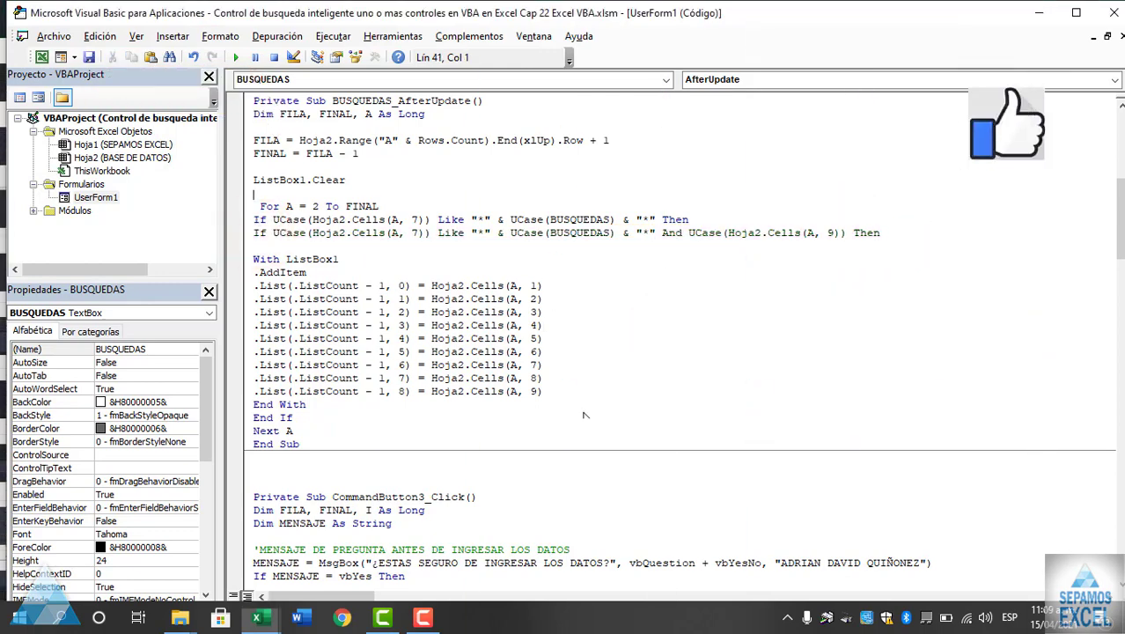
{"action": "left_click", "coordinate": [255, 220]}
{"action": "type", "text": "'"}
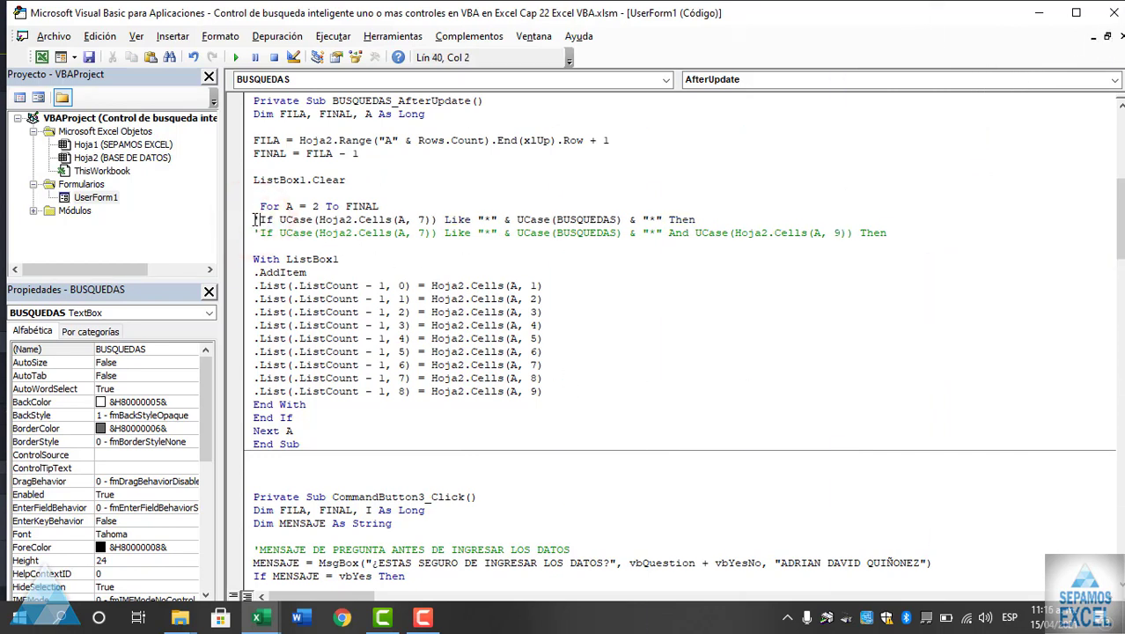
{"action": "left_click", "coordinate": [253, 232]}
{"action": "key", "text": "Delete"}
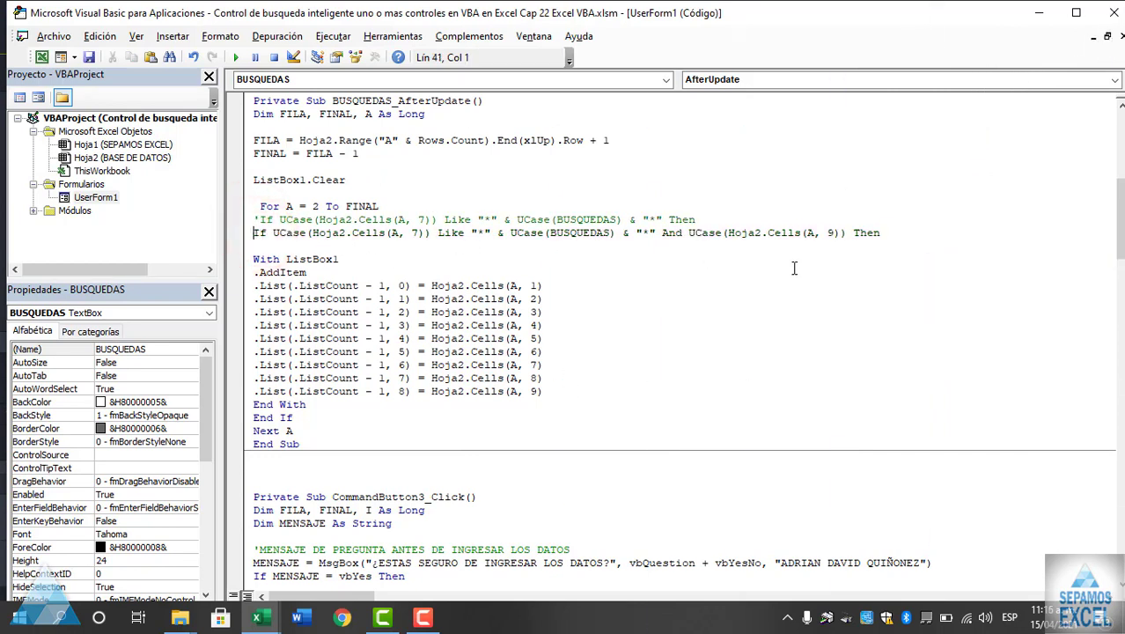
Edit the column number in the And condition, then run the form searching 'pe'
{"action": "left_click", "coordinate": [836, 234]}
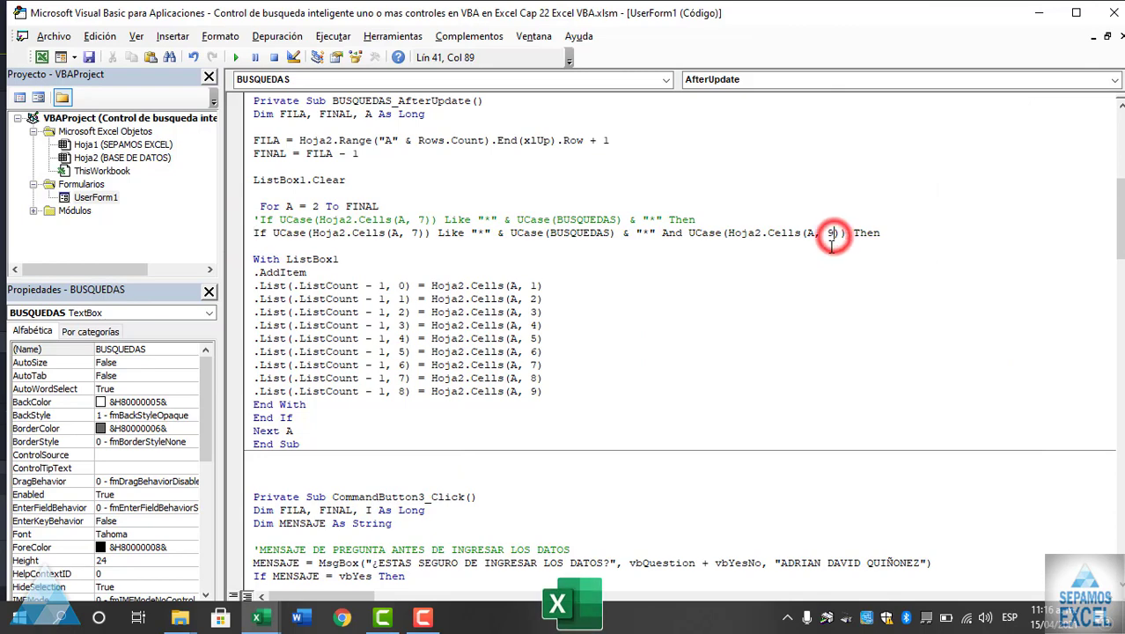
{"action": "key", "text": "BackSpace"}
{"action": "type", "text": "8"}
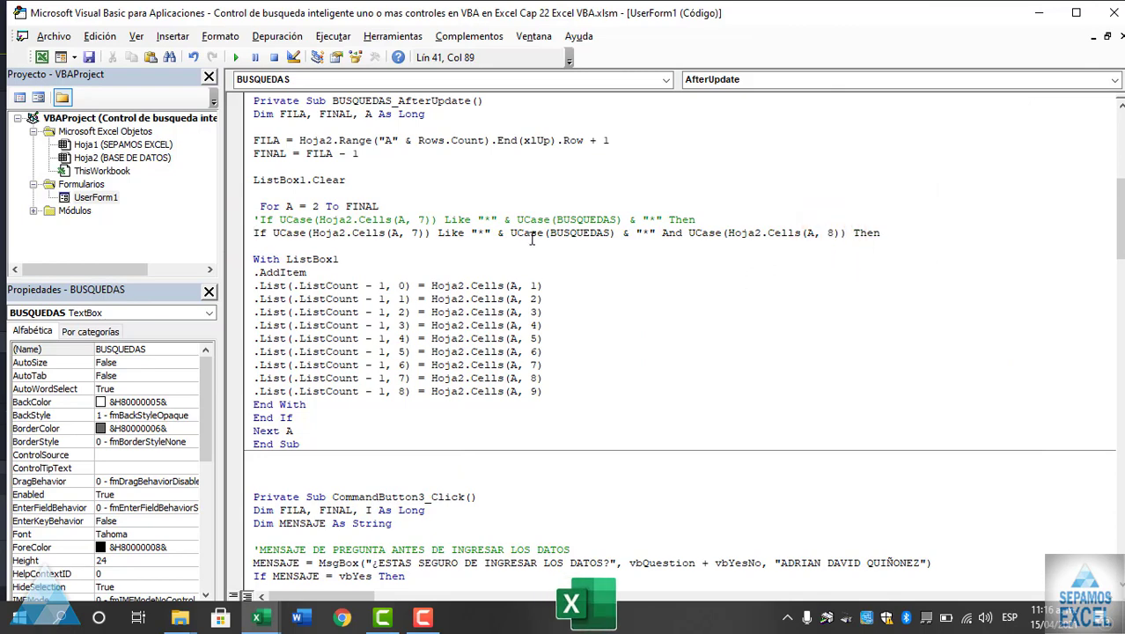
{"action": "left_click", "coordinate": [597, 275]}
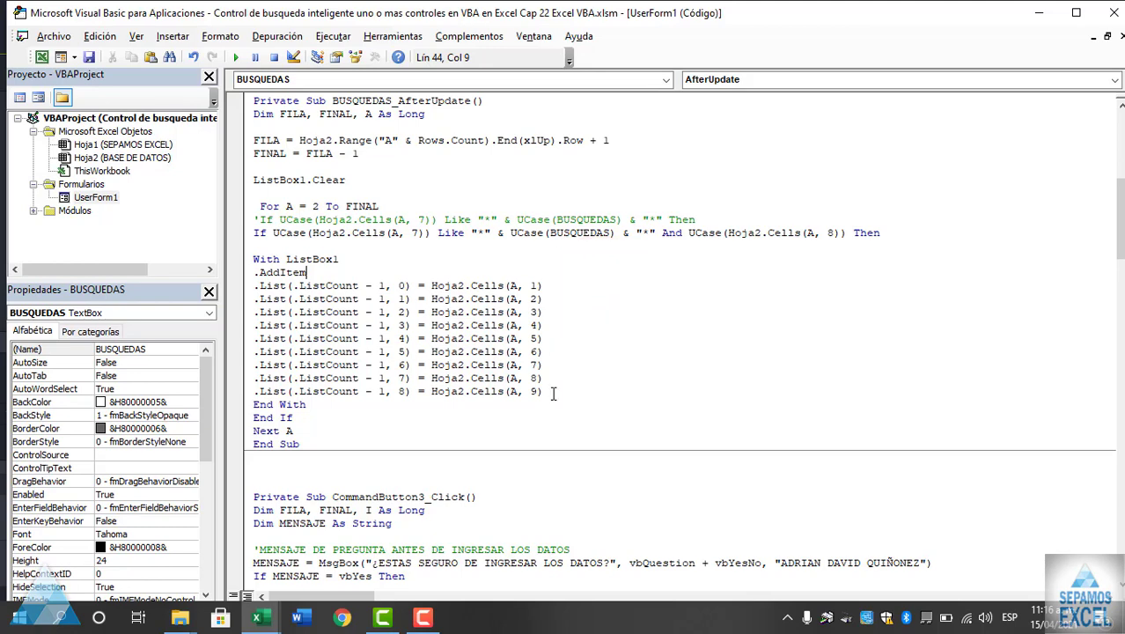
{"action": "key", "text": "F5"}
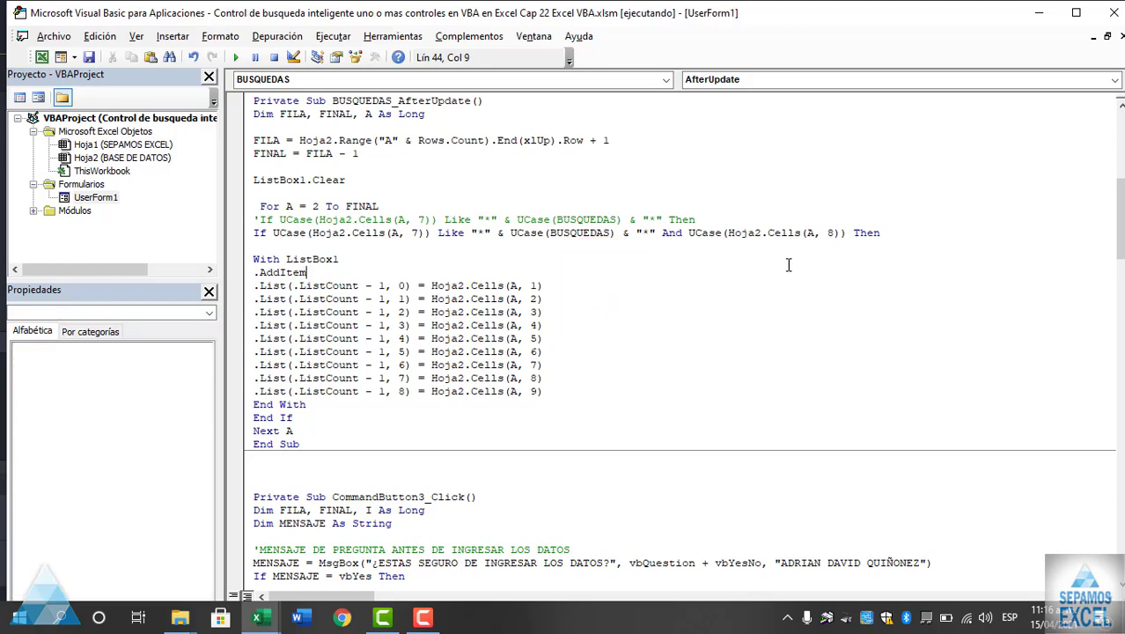
{"action": "type", "text": "pe"}
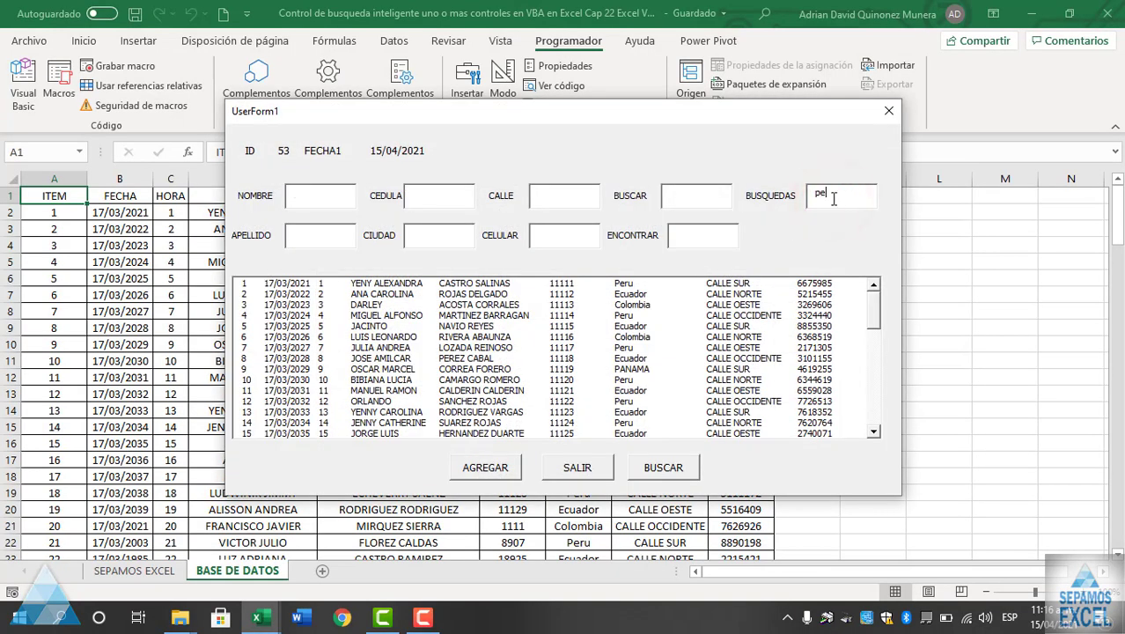
{"action": "key", "text": "Return"}
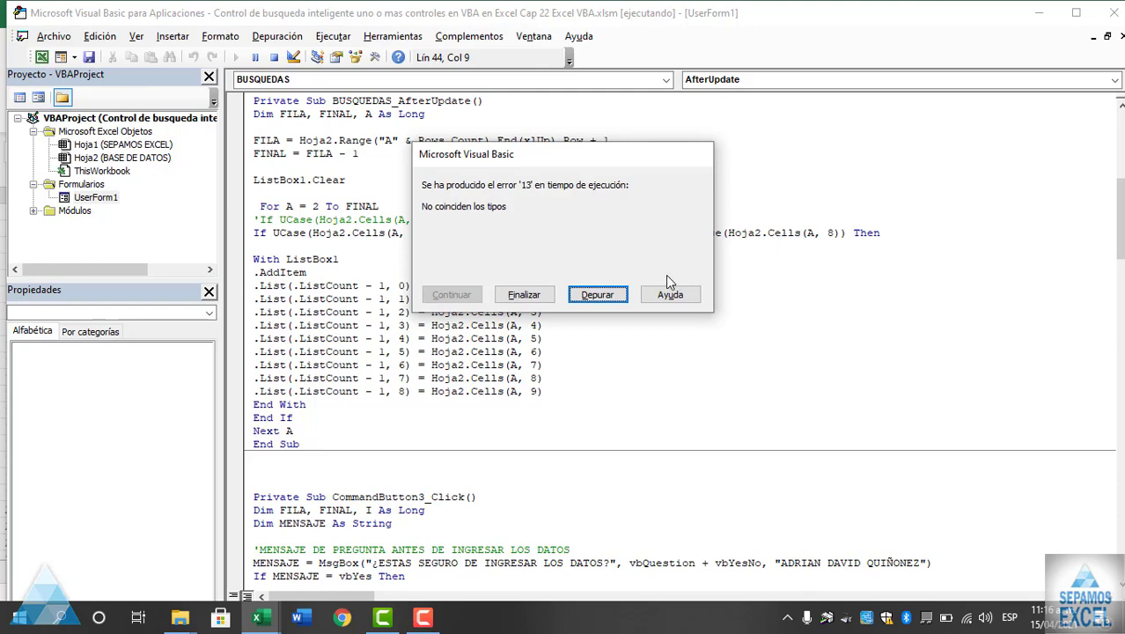
Debug the type-mismatch error by changing Cells(A, 8) to Cells(A, 9), then resume
{"action": "left_click", "coordinate": [595, 295]}
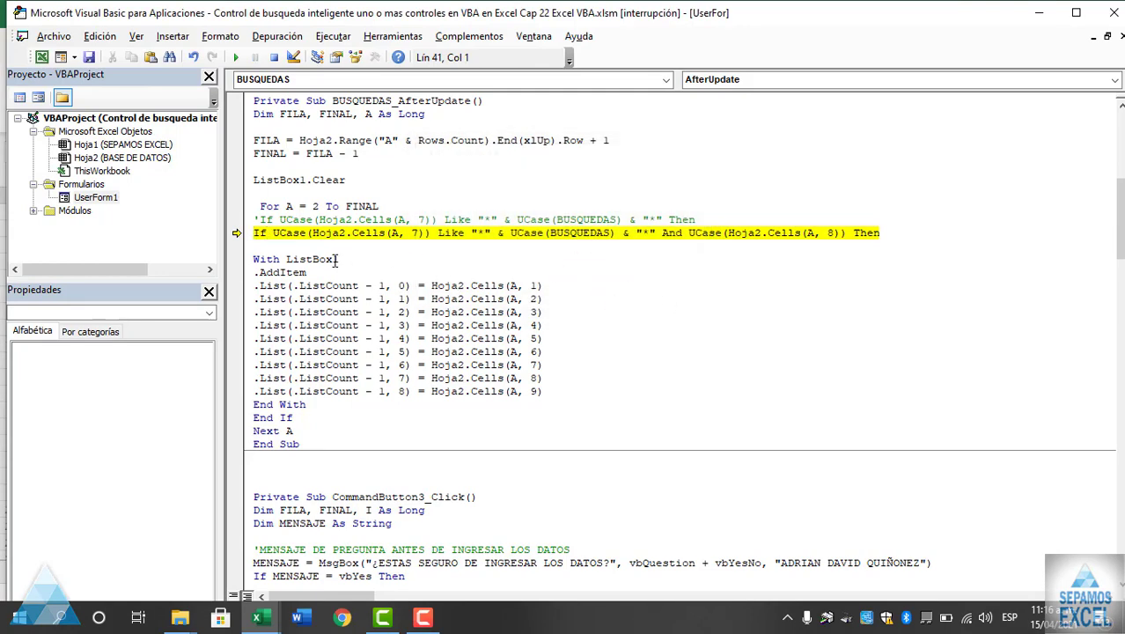
{"action": "left_click_drag", "start_coordinate": [543, 391], "coordinate": [254, 286]}
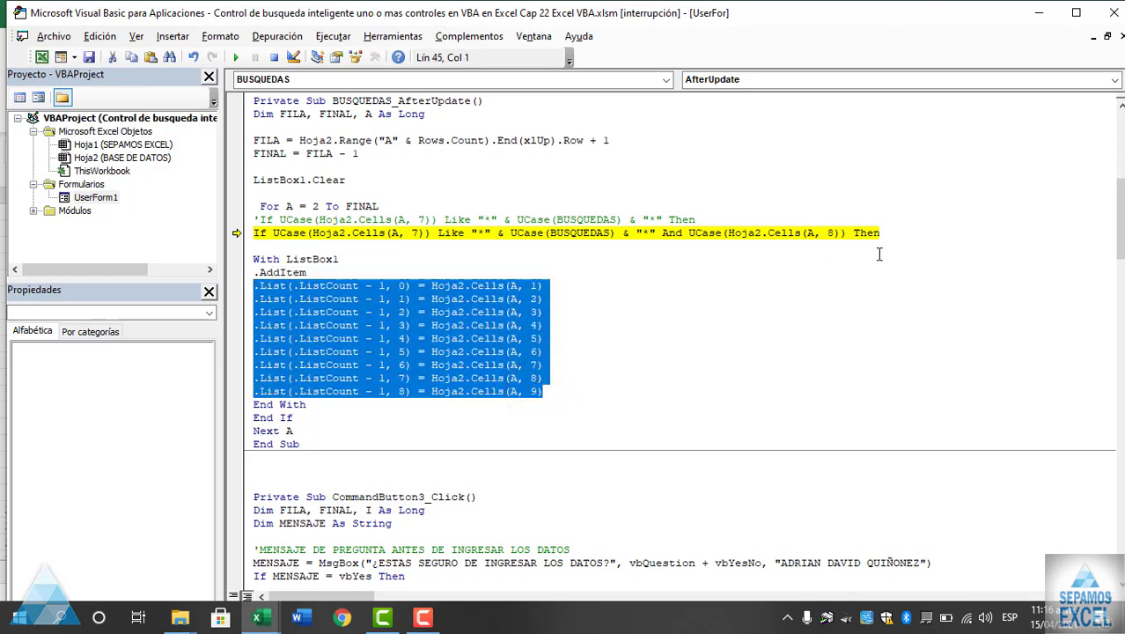
{"action": "mouse_move", "coordinate": [774, 236]}
{"action": "left_click", "coordinate": [654, 314]}
{"action": "left_click", "coordinate": [834, 233]}
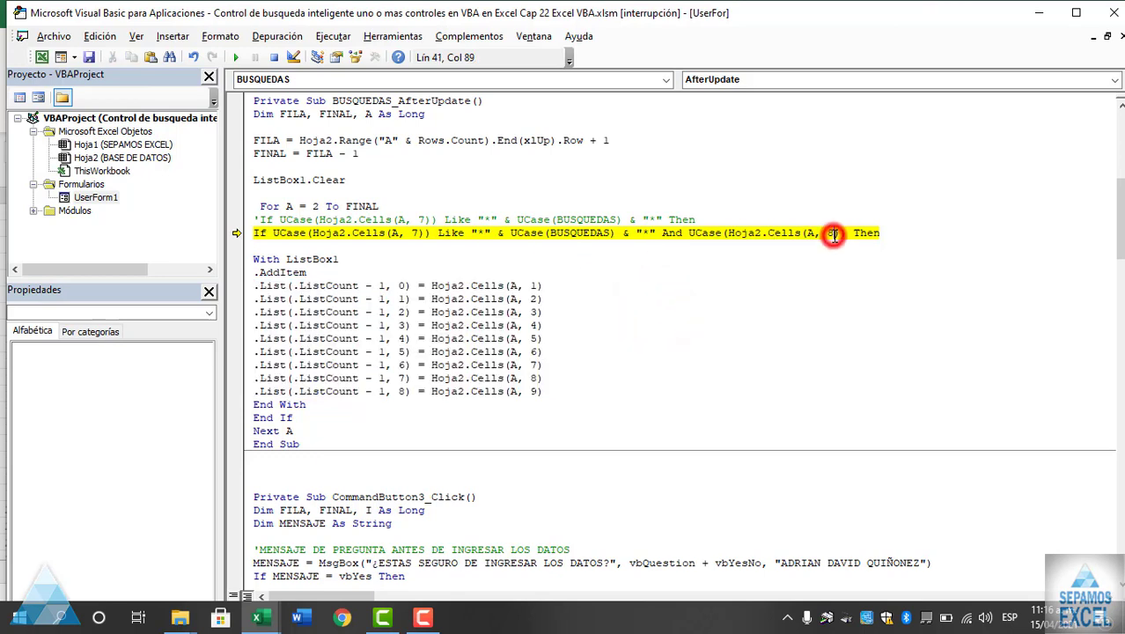
{"action": "key", "text": "BackSpace"}
{"action": "type", "text": "9"}
{"action": "key", "text": "F5"}
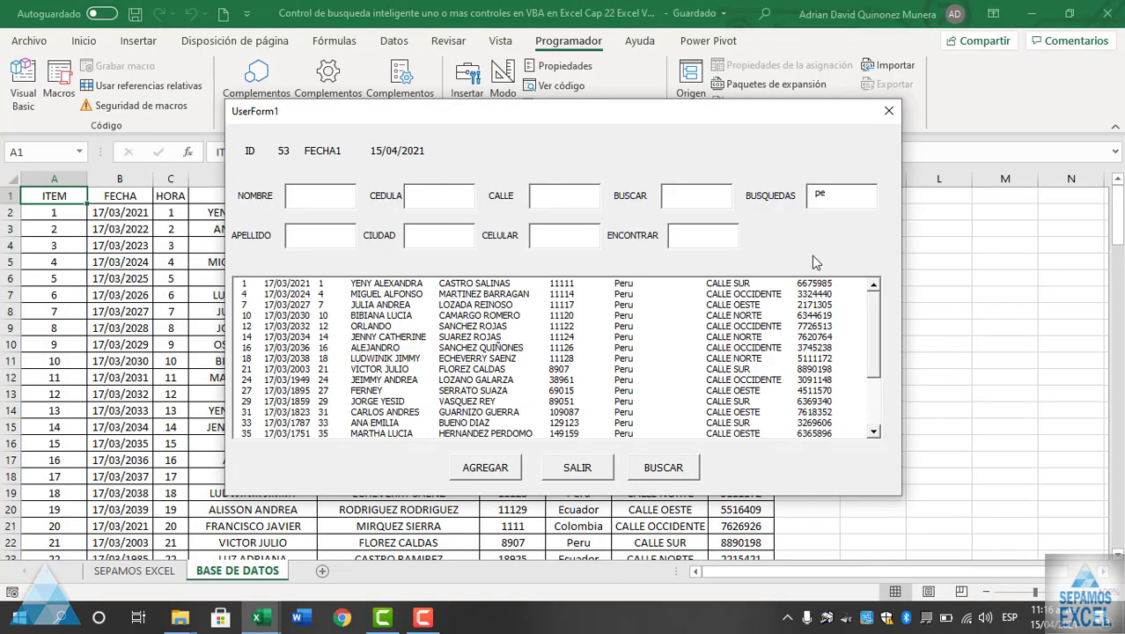
Comment out the two-condition line and reactivate the single-condition If in BUSQUEDAS_AfterUpdate
{"action": "left_click_drag", "start_coordinate": [876, 319], "coordinate": [876, 308]}
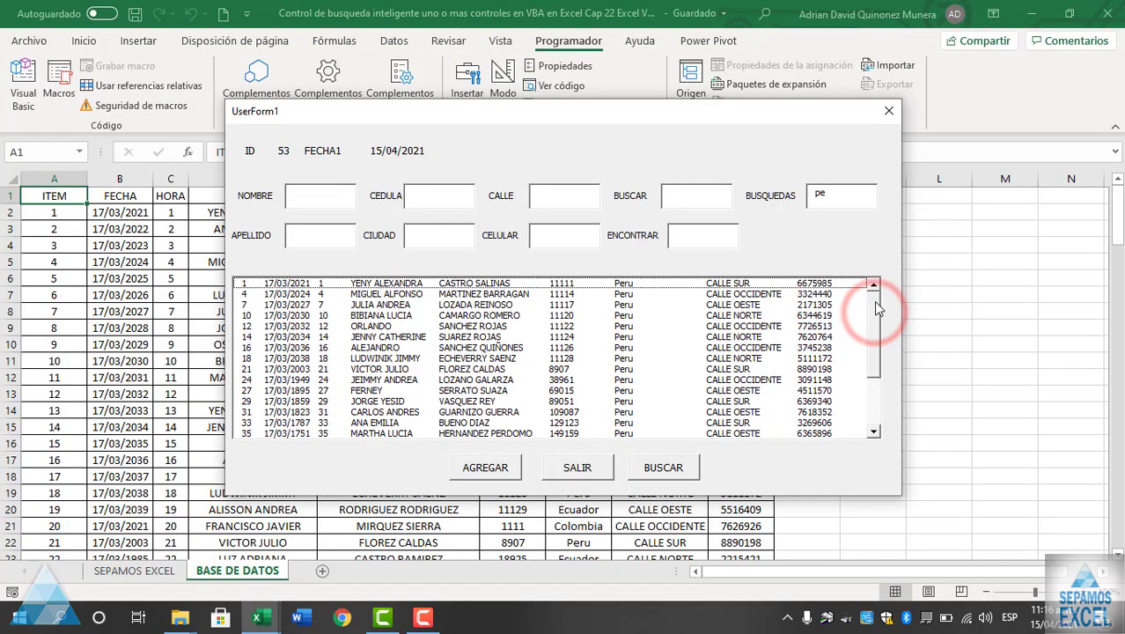
{"action": "left_click", "coordinate": [889, 110]}
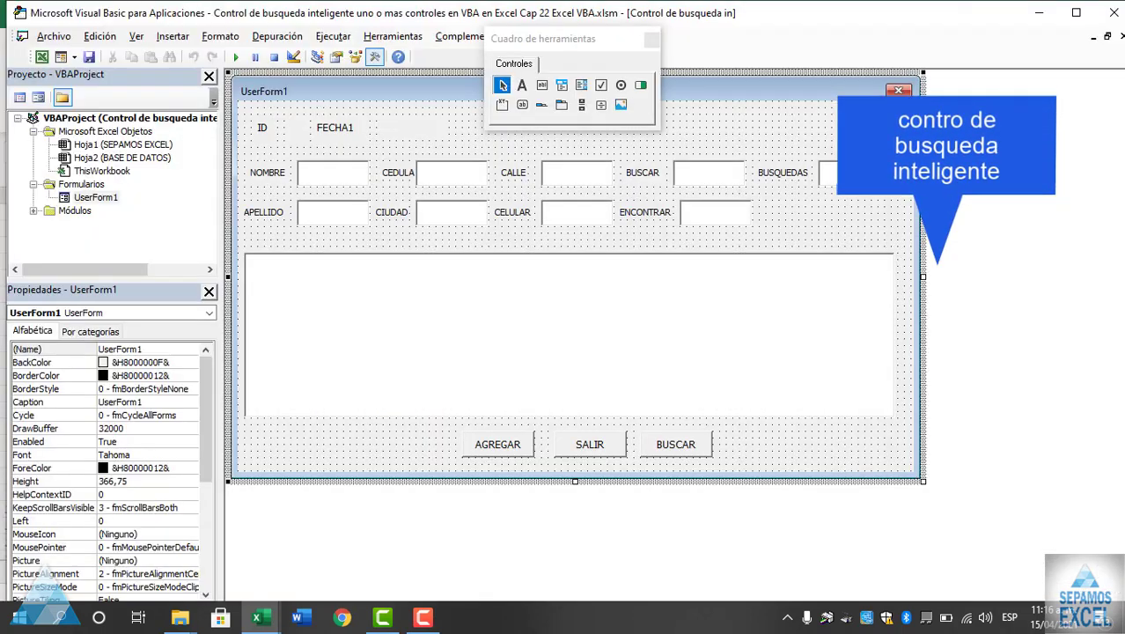
{"action": "left_click", "coordinate": [831, 176]}
{"action": "double_click", "coordinate": [832, 176]}
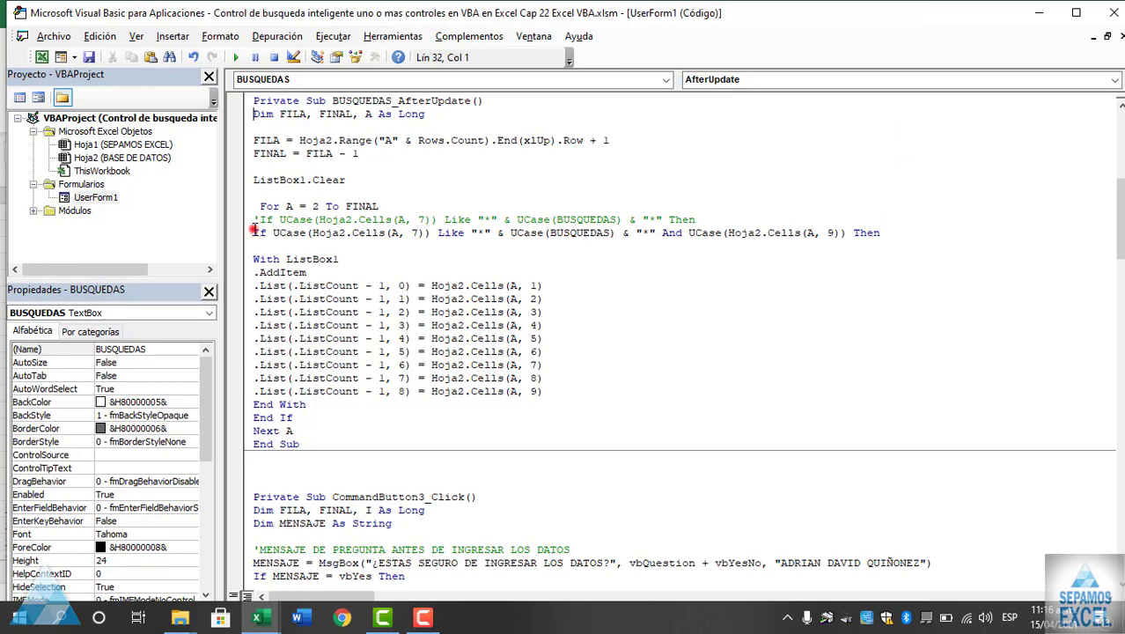
{"action": "type", "text": "'"}
{"action": "left_click", "coordinate": [253, 220]}
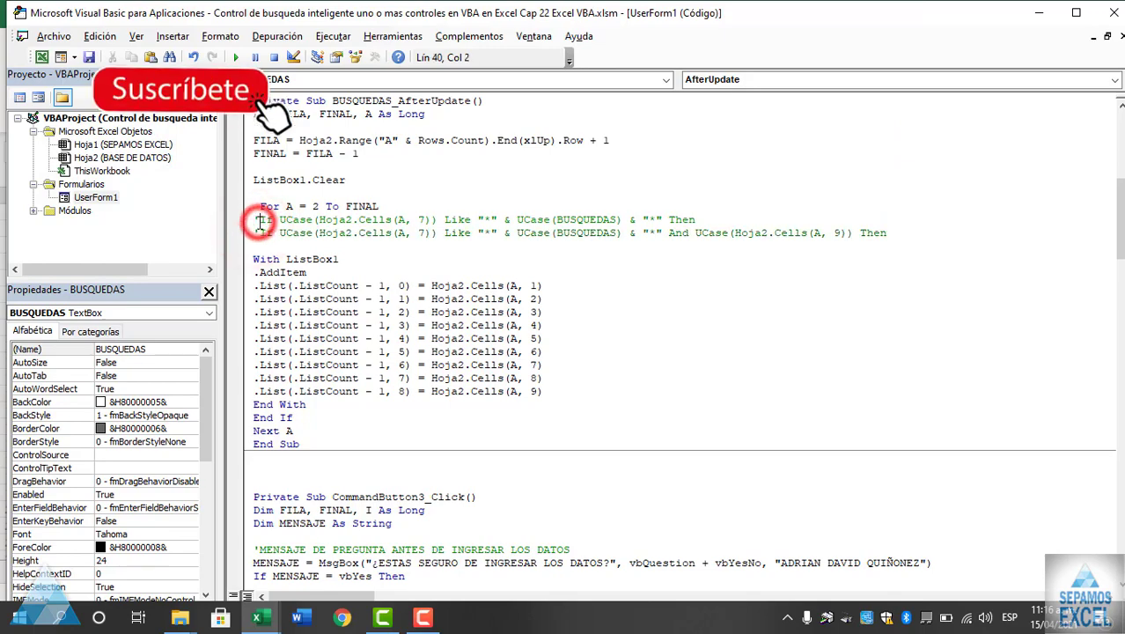
{"action": "key", "text": "Delete"}
Run the form, test 'per' in BUSQUEDAS, clear it, close and relaunch with all rows
{"action": "left_click", "coordinate": [397, 264]}
{"action": "key", "text": "F5"}
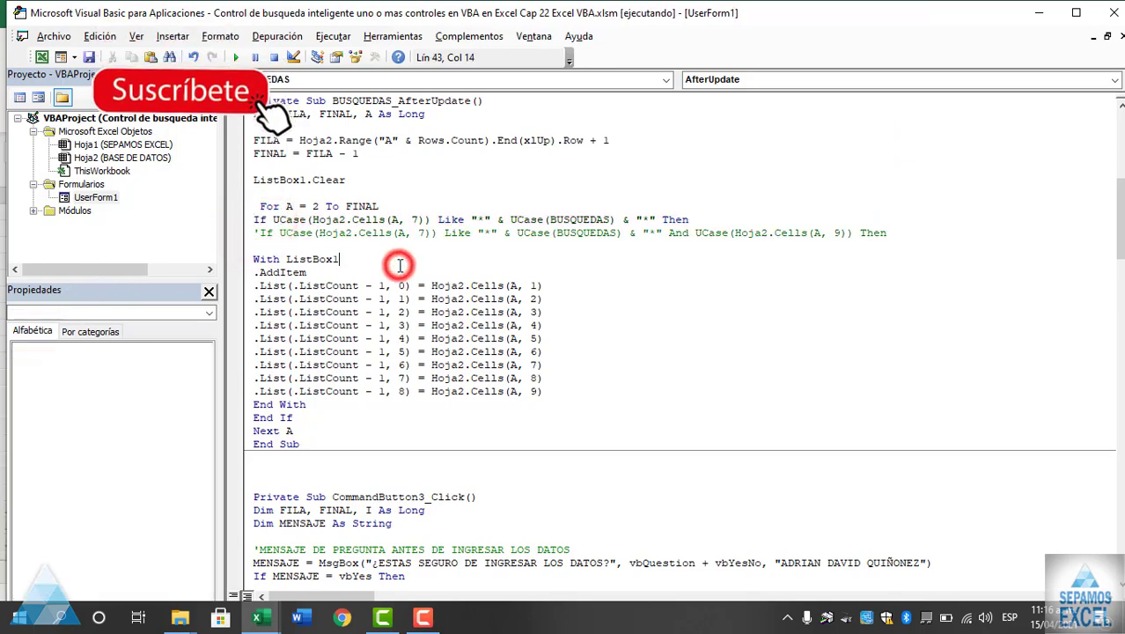
{"action": "left_click", "coordinate": [828, 205]}
{"action": "type", "text": "pe"}
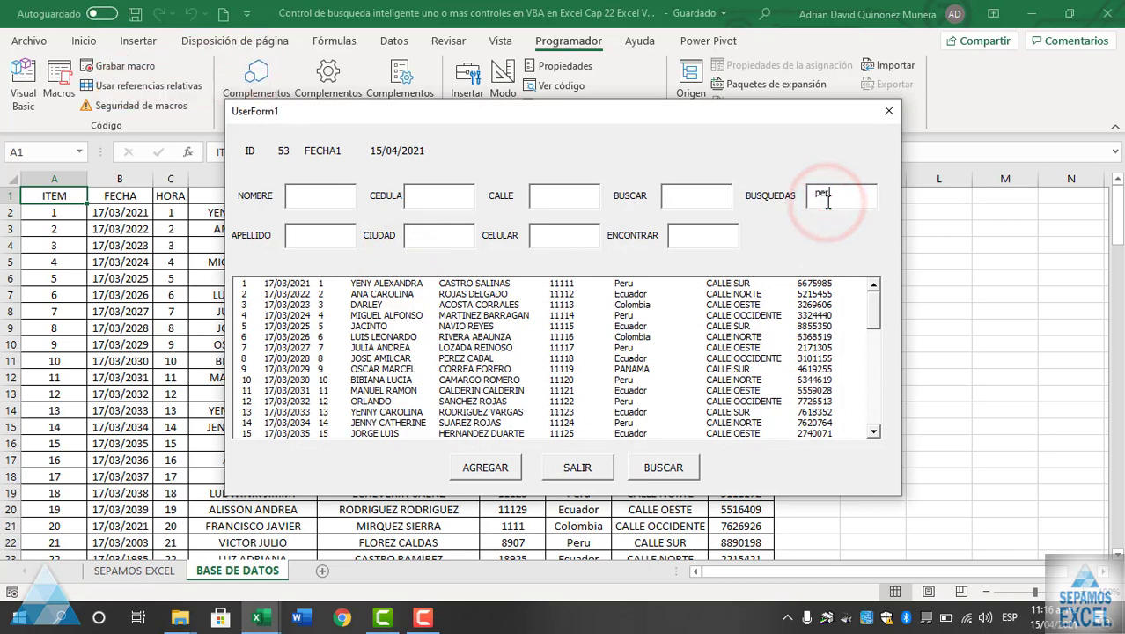
{"action": "type", "text": "r"}
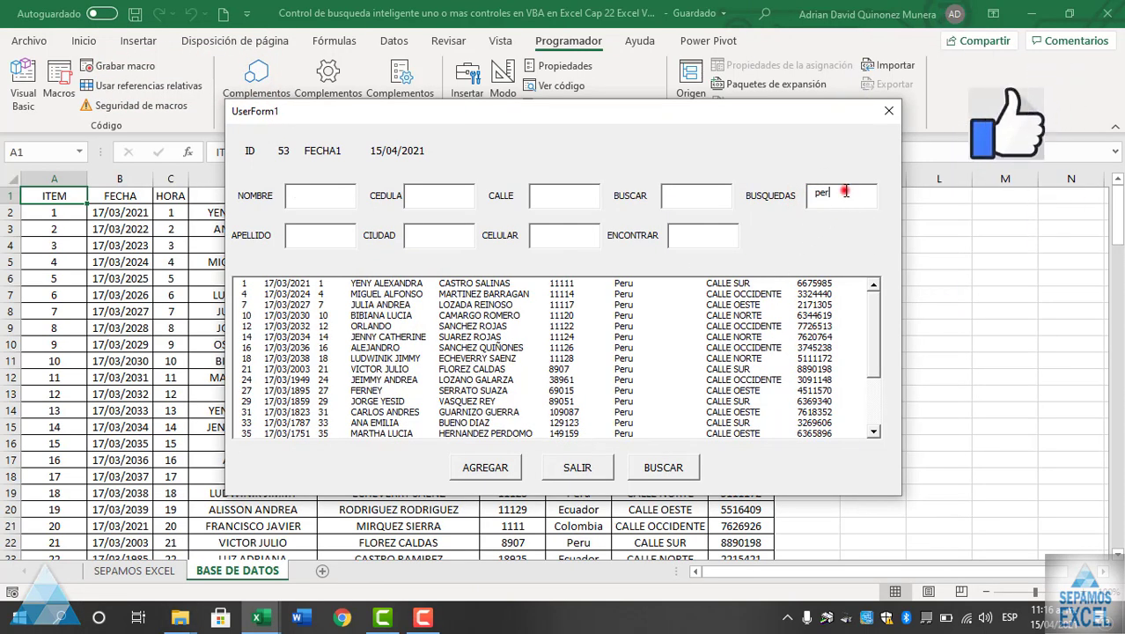
{"action": "key", "text": "BackSpace"}
{"action": "key", "text": "BackSpace"}
{"action": "key", "text": "BackSpace"}
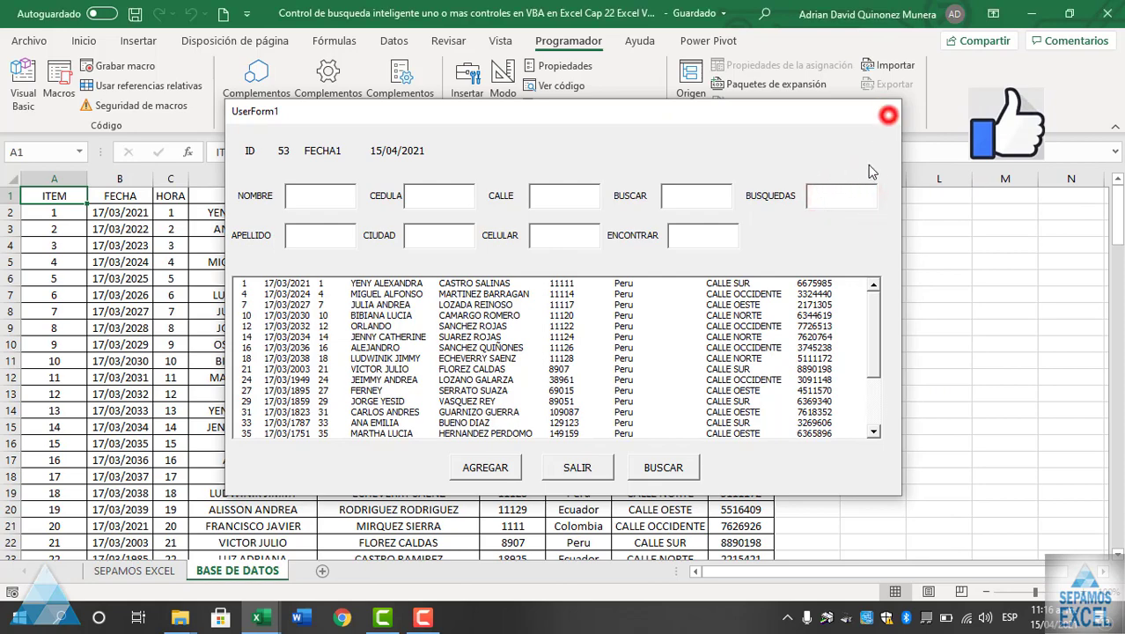
{"action": "left_click", "coordinate": [887, 115]}
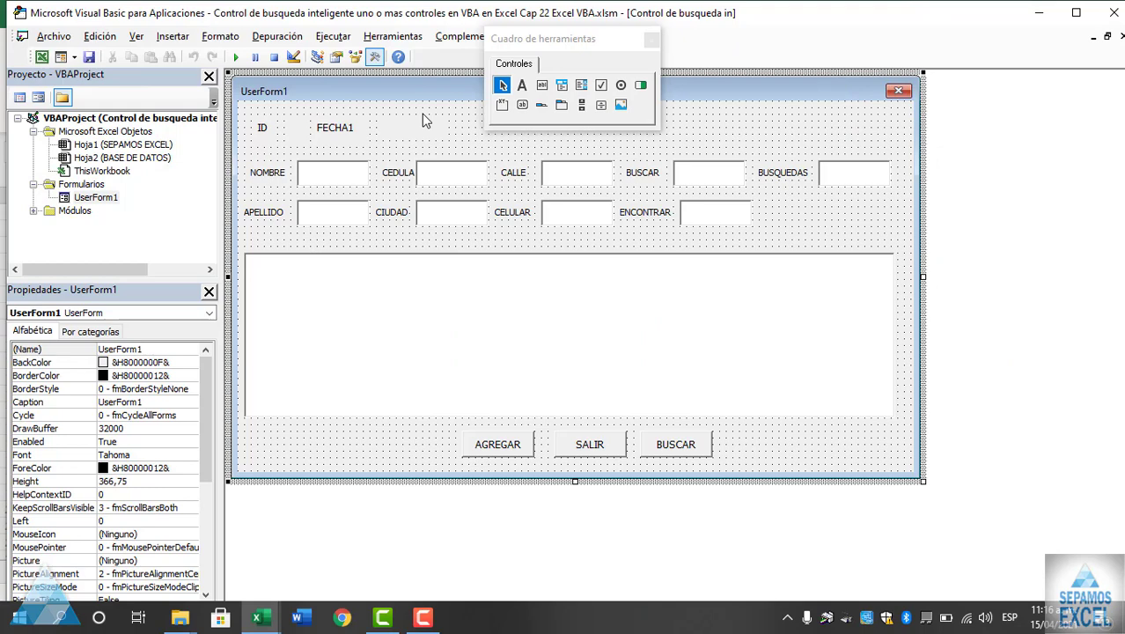
{"action": "key", "text": "F5"}
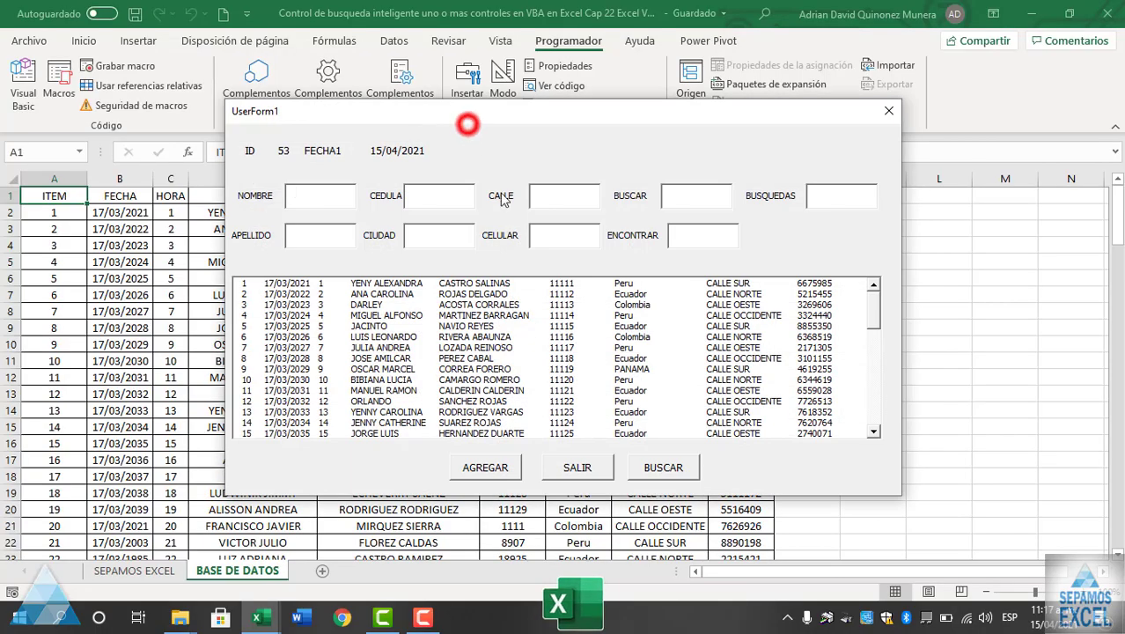
{"action": "mouse_move", "coordinate": [482, 118]}
{"action": "left_mouse_down"}
{"action": "mouse_move", "coordinate": [503, 165]}
{"action": "mouse_move", "coordinate": [443, 124]}
{"action": "left_mouse_up"}
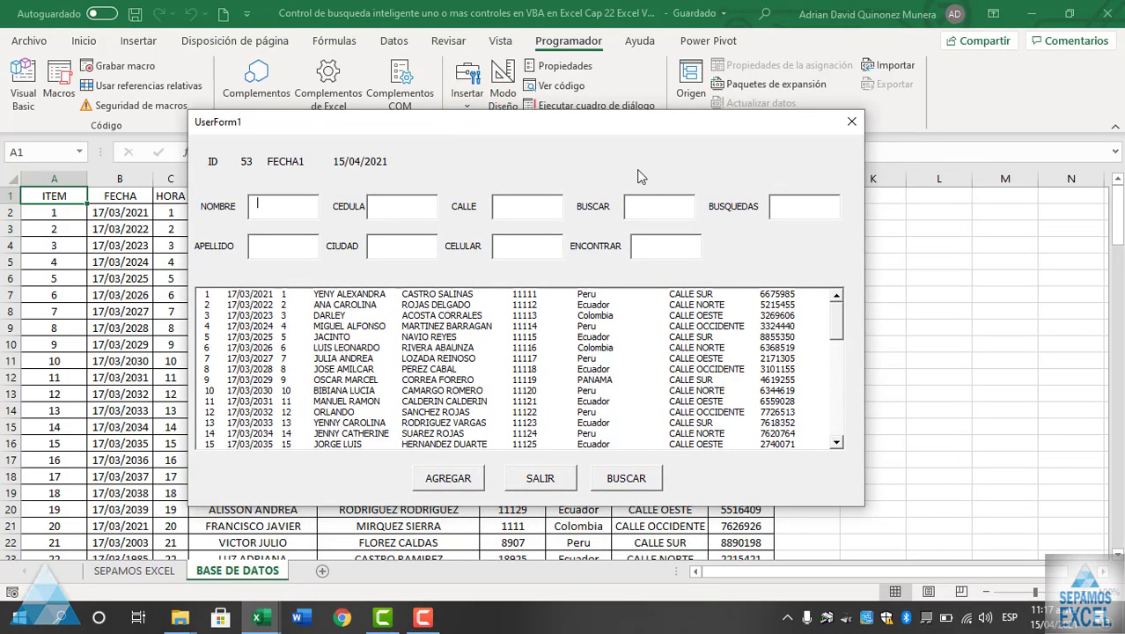
{"action": "left_click", "coordinate": [666, 244]}
{"action": "left_click", "coordinate": [772, 208]}
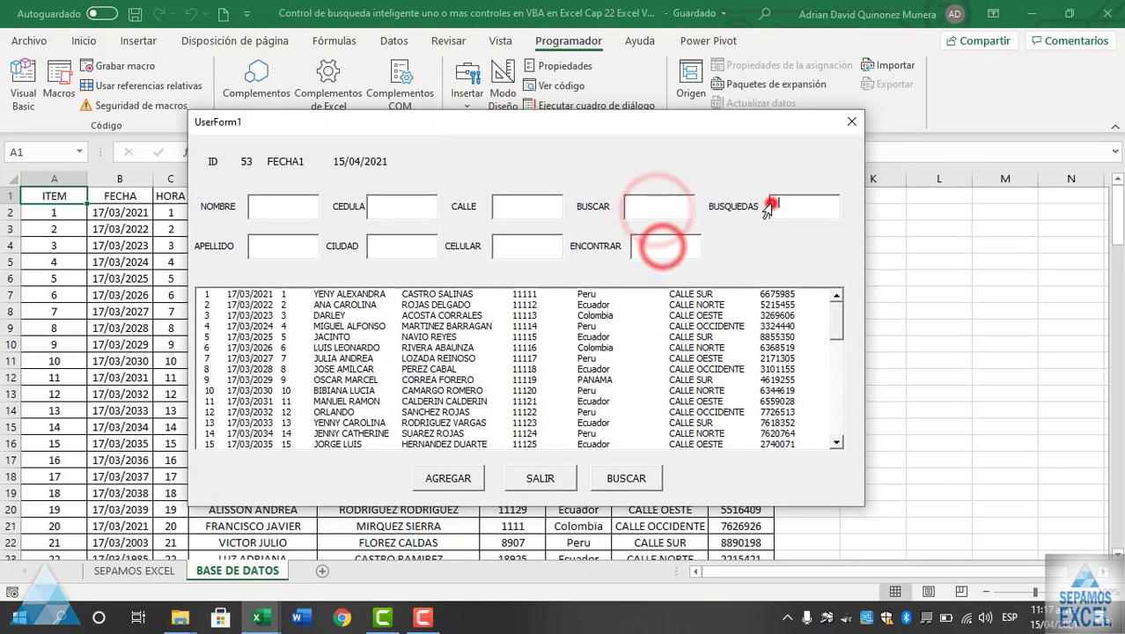